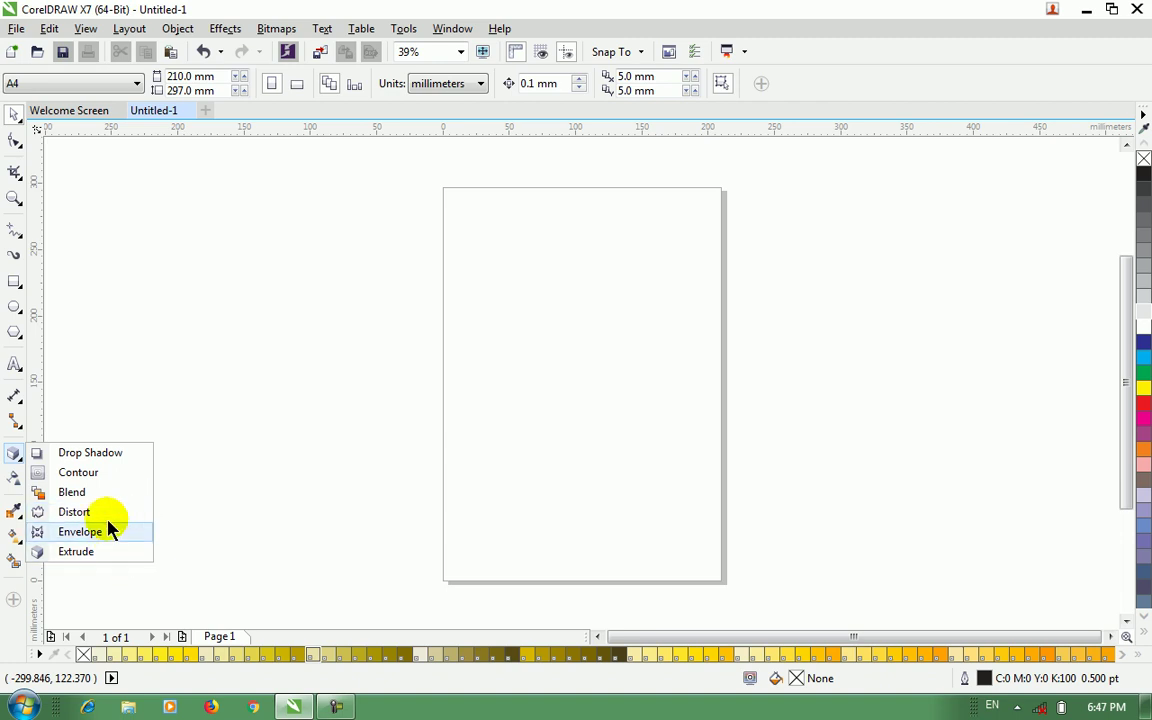
# Step: Draw a rectangle about 227 mm wide and 108 mm high overlapping the page's left edge
pyautogui.click(22, 300)
pyautogui.click(22, 286)
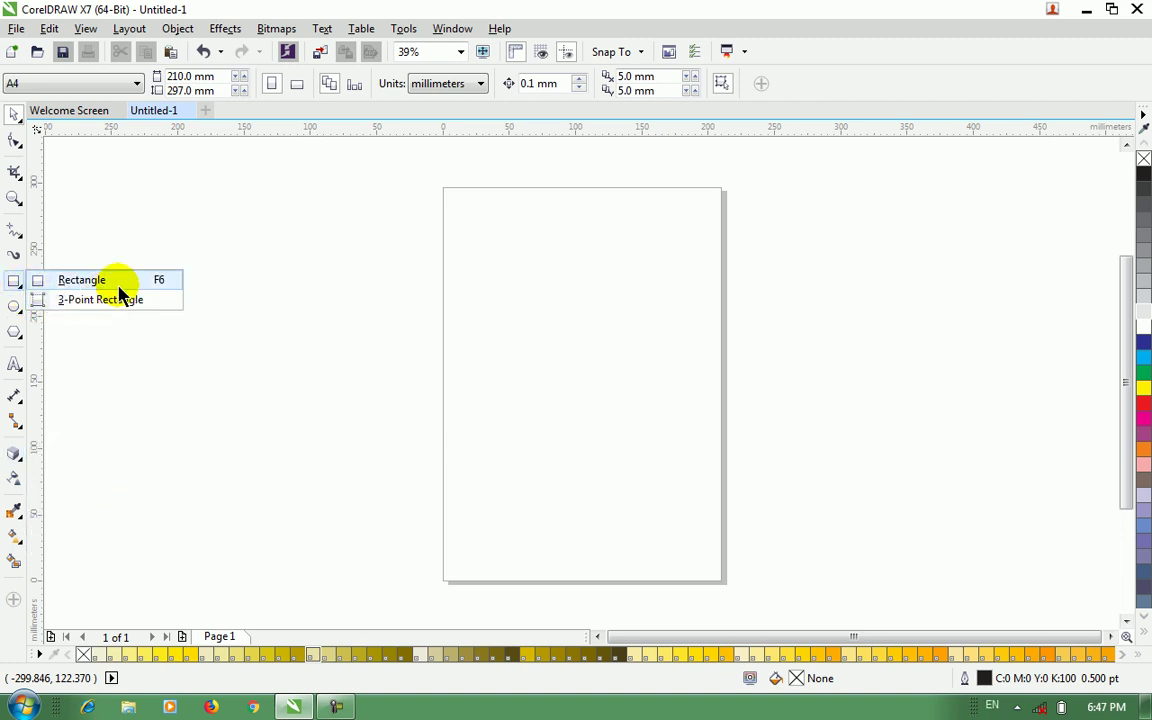
pyautogui.click(40, 282)
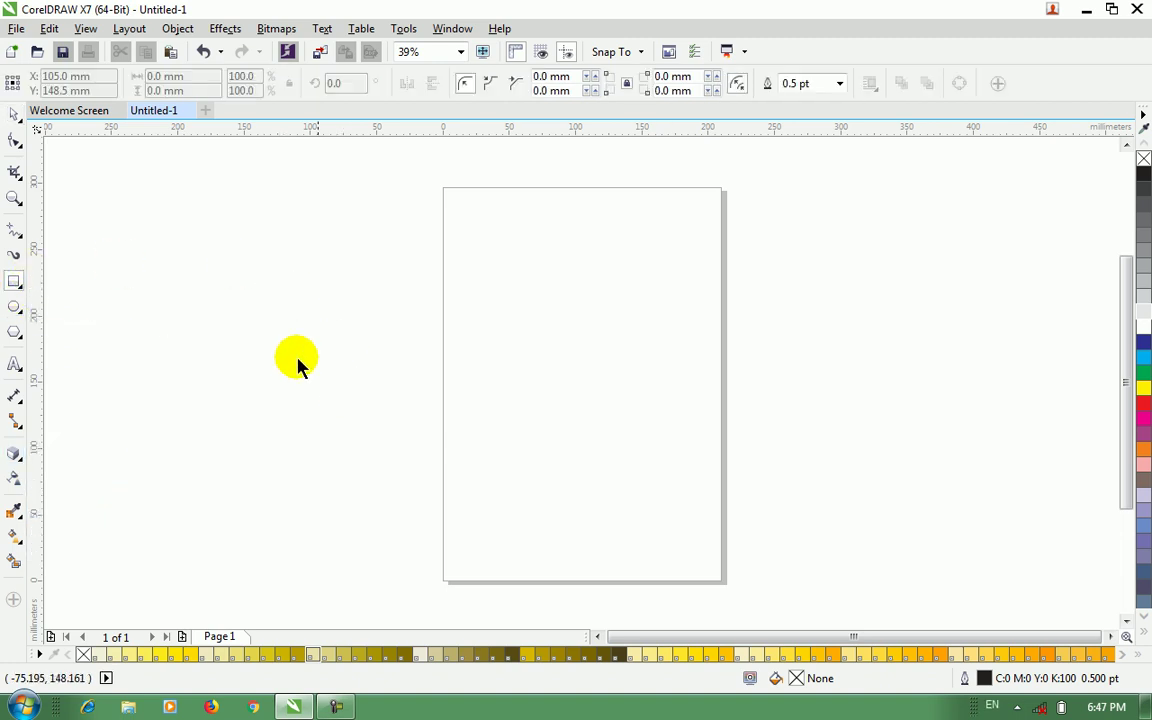
pyautogui.moveTo(272, 301)
pyautogui.mouseDown()
pyautogui.moveTo(470, 440)
pyautogui.moveTo(574, 445)
pyautogui.mouseUp()
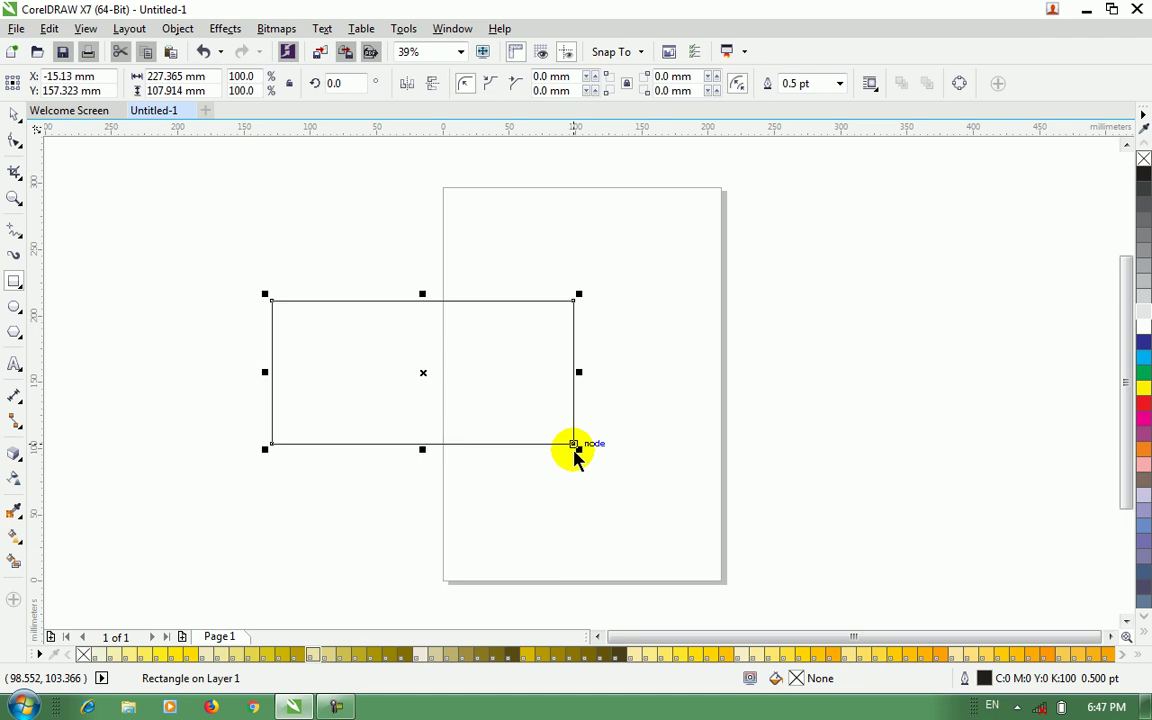
# Step: Try a push and pull distortion with amplitude 20 on the rectangle and undo it
pyautogui.click(14, 453)
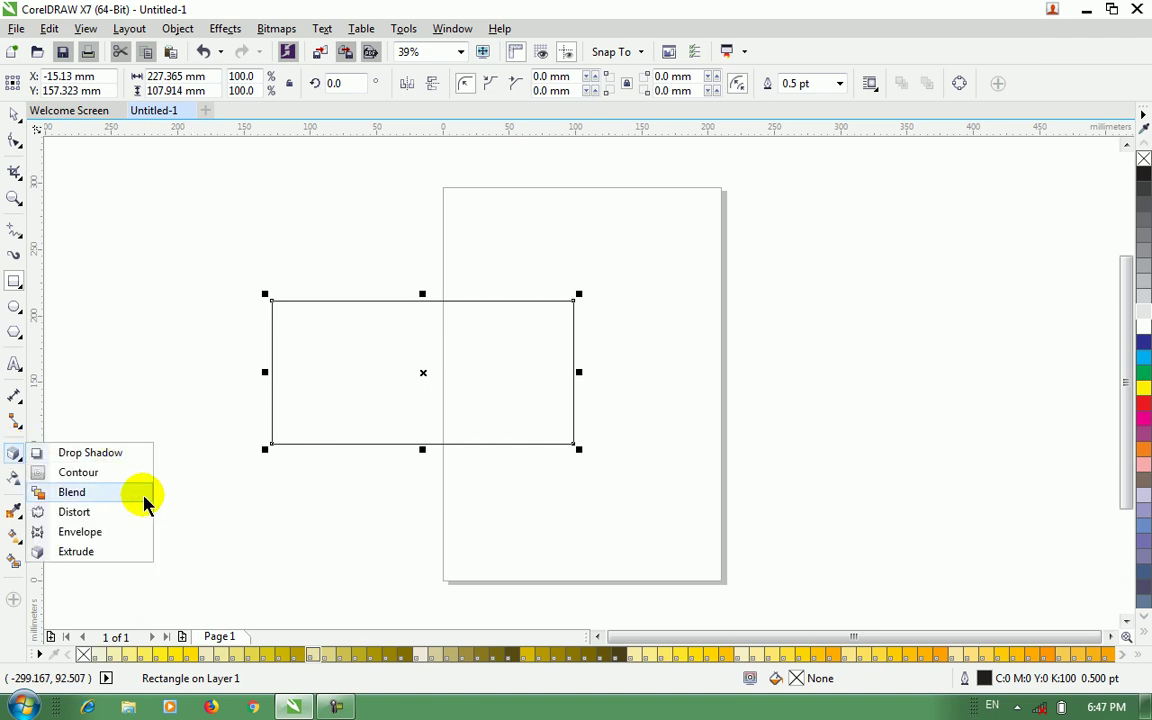
pyautogui.click(112, 514)
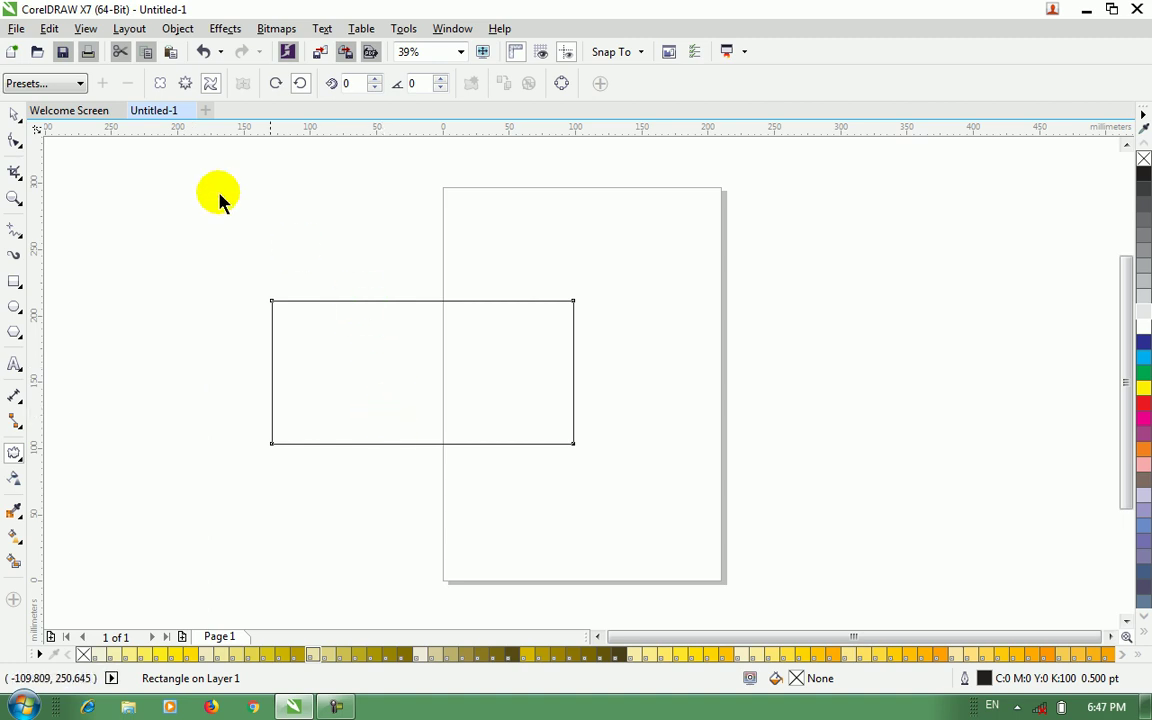
pyautogui.click(161, 86)
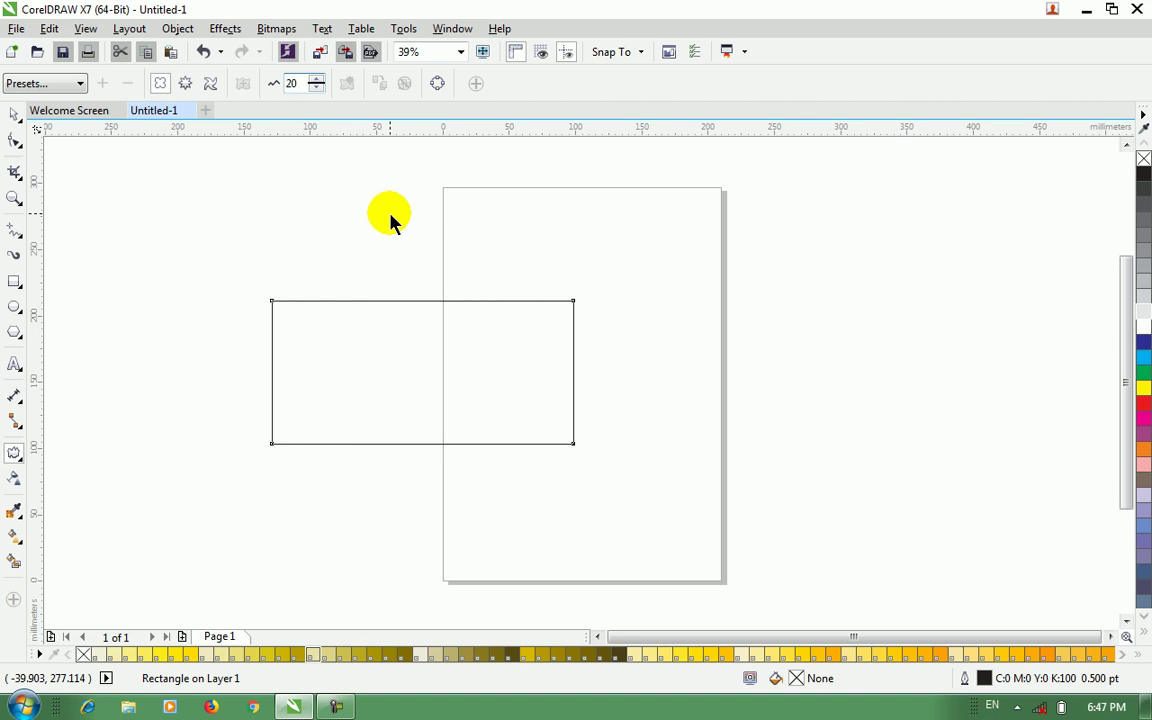
pyautogui.moveTo(390, 220); pyautogui.dragTo(393, 221)
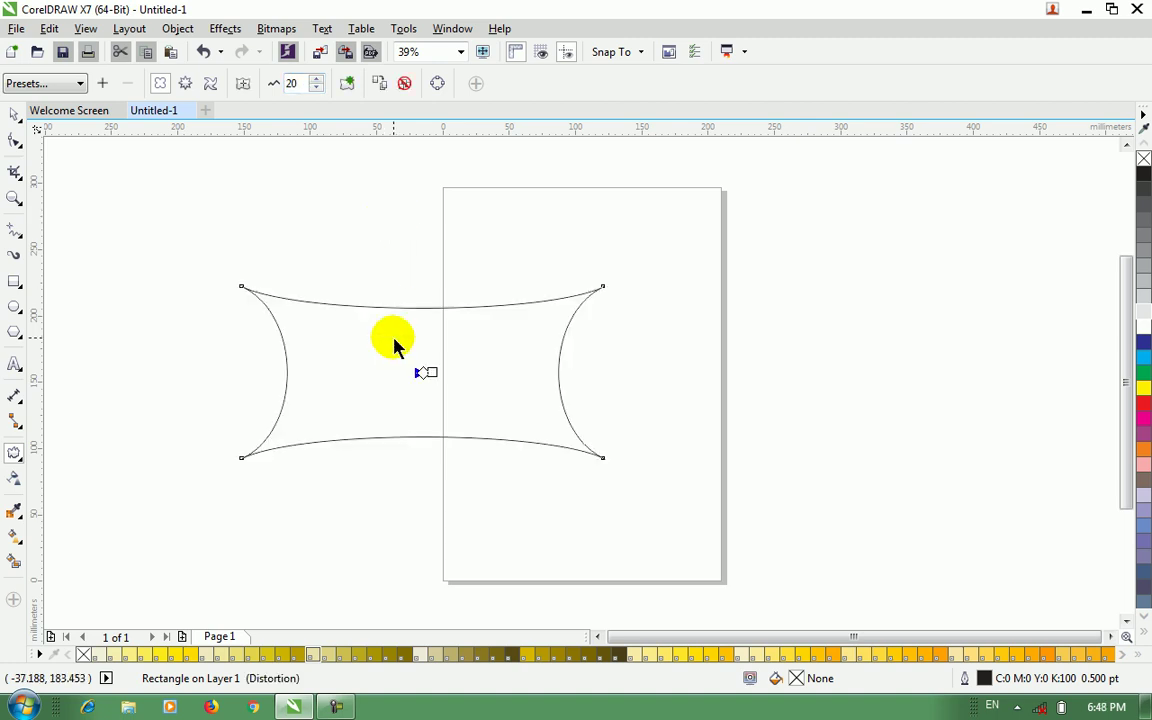
pyautogui.hotkey('ctrl', 'z')
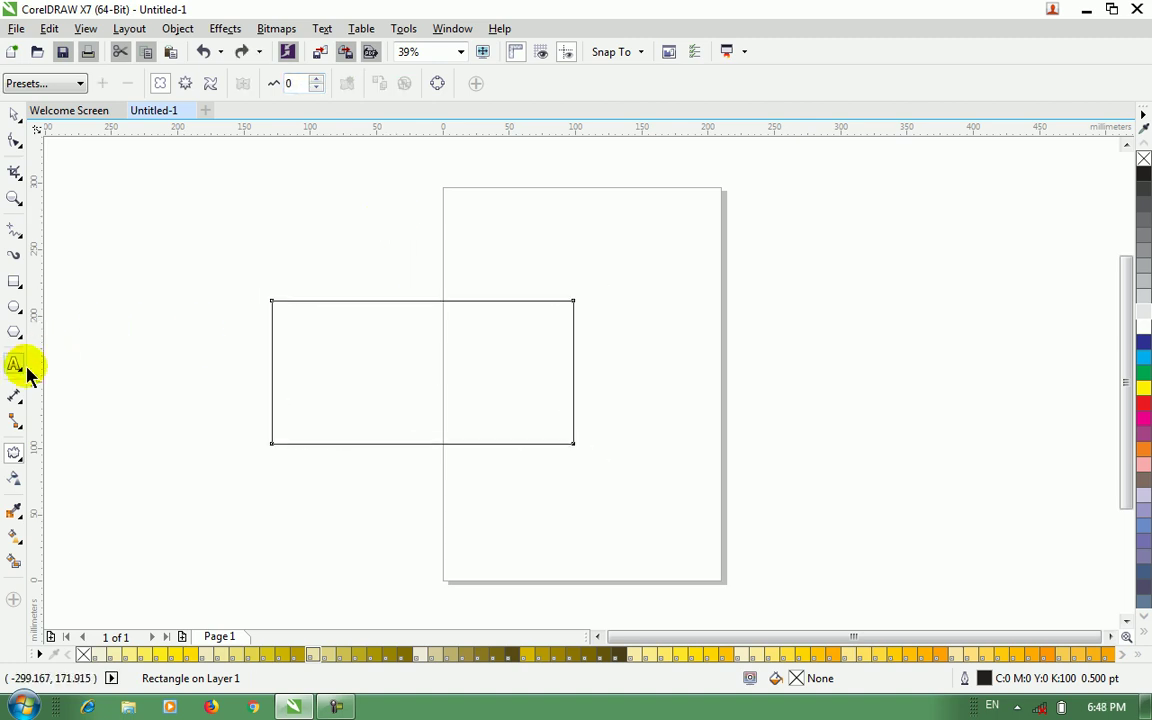
# Step: Add the artistic text "Barya" in bold above the rectangle and enlarge it to about 147 mm wide
pyautogui.click(14, 365)
pyautogui.click(533, 233)
pyautogui.write('Baryal')
pyautogui.click(14, 115)
pyautogui.click(652, 83)
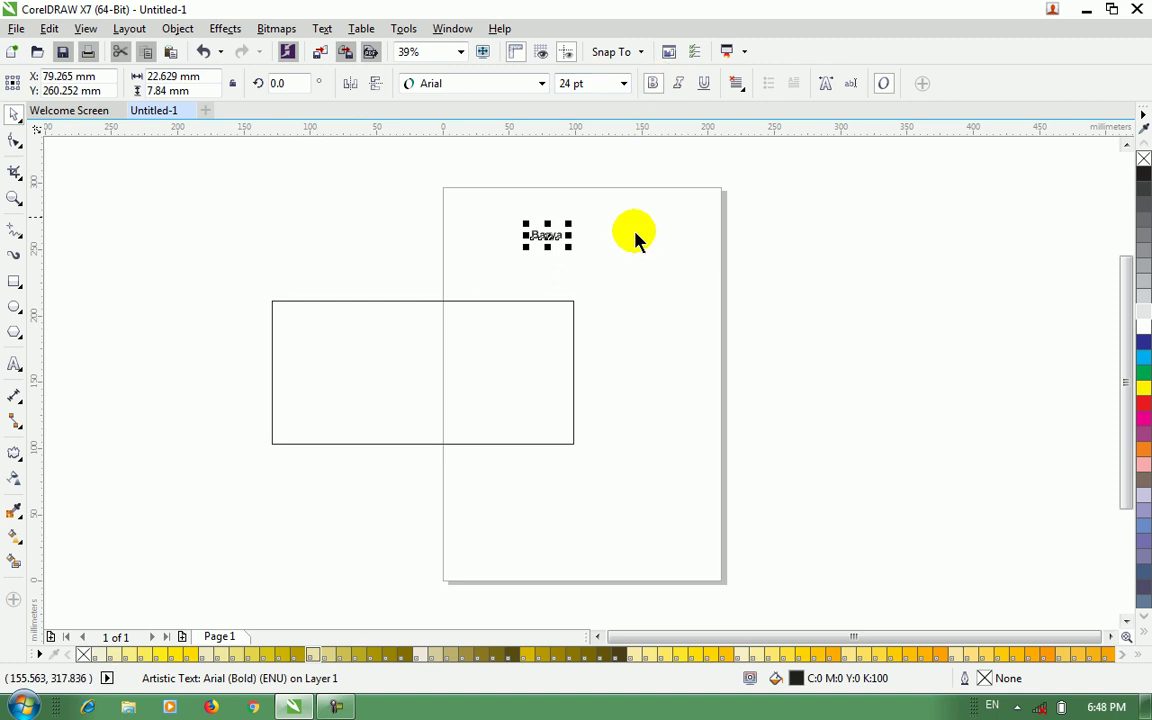
pyautogui.moveTo(572, 248); pyautogui.dragTo(650, 300)
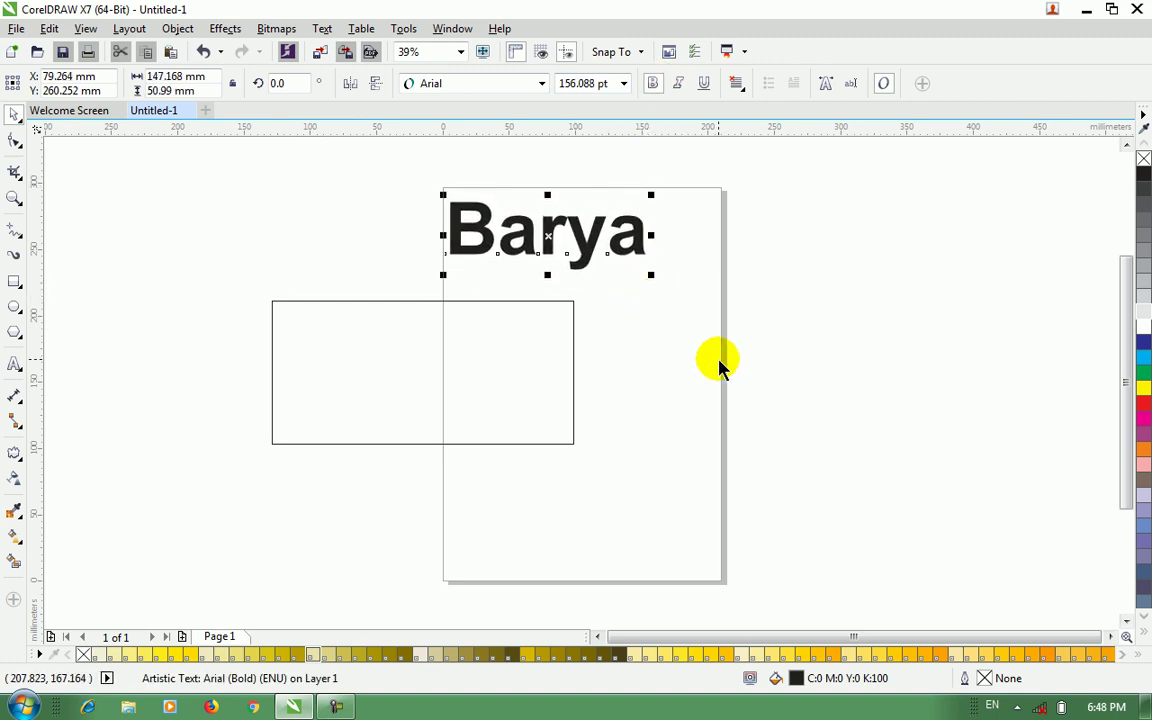
# Step: Apply a push and pull distortion with amplitude 10 to the text, undoing a first try at amplitude 20
pyautogui.click(15, 456)
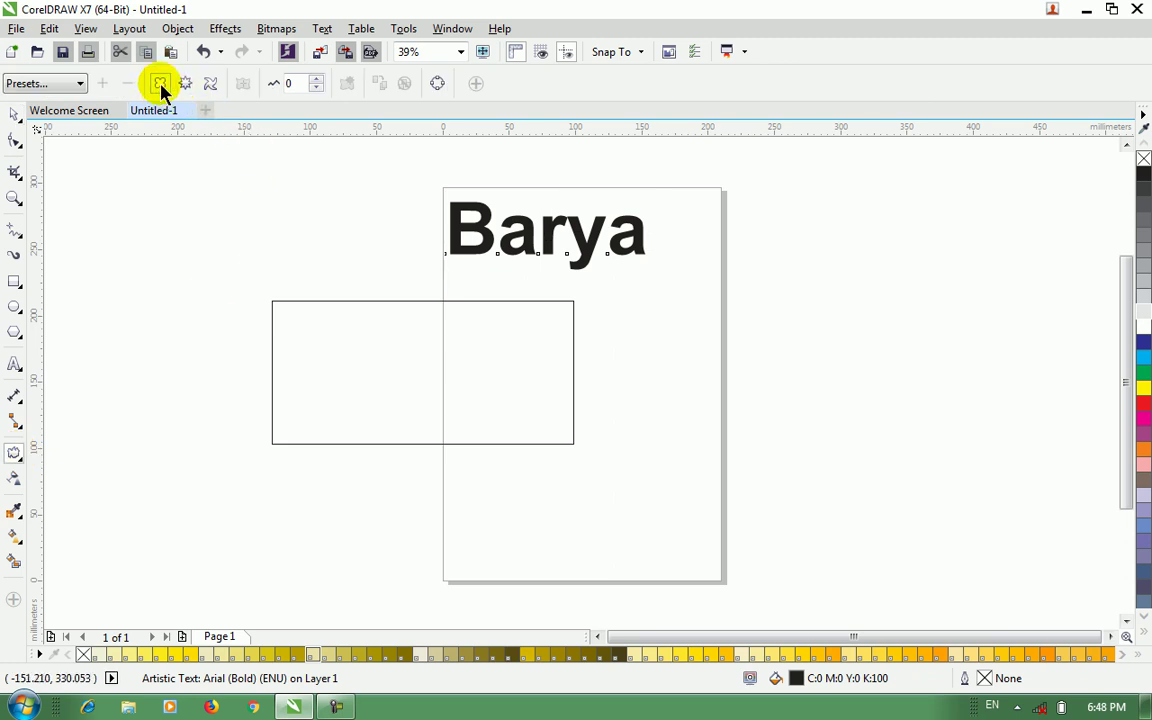
pyautogui.click(222, 90)
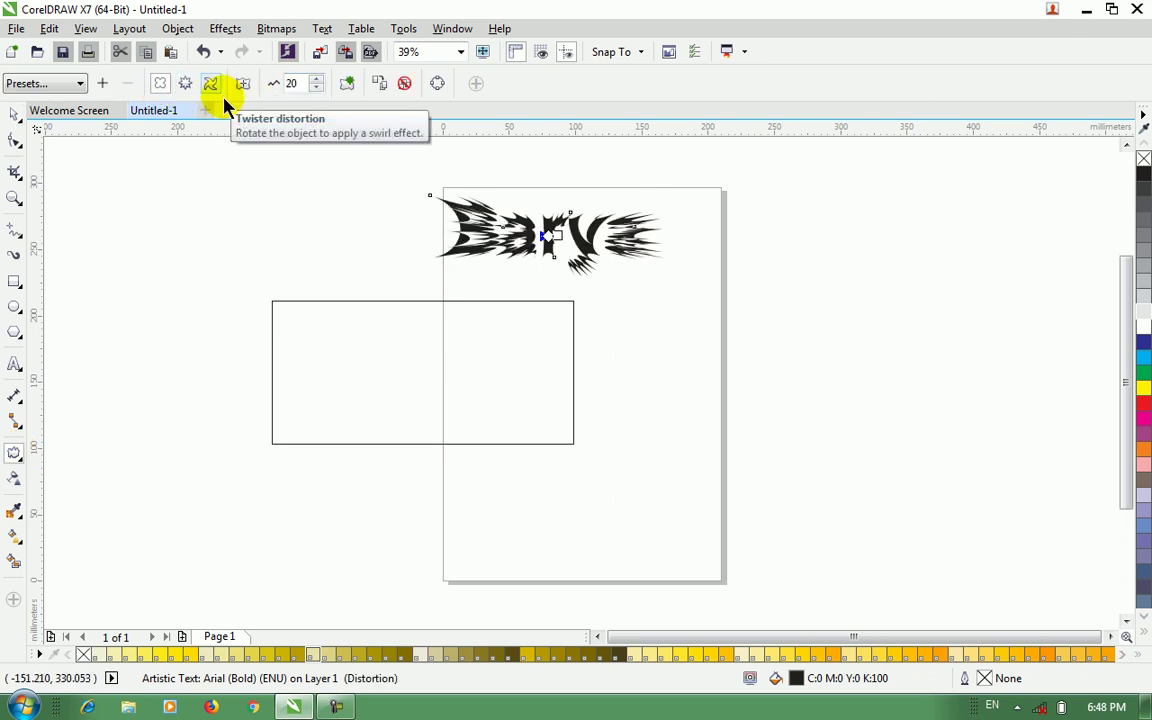
pyautogui.hotkey('ctrl', 'z')
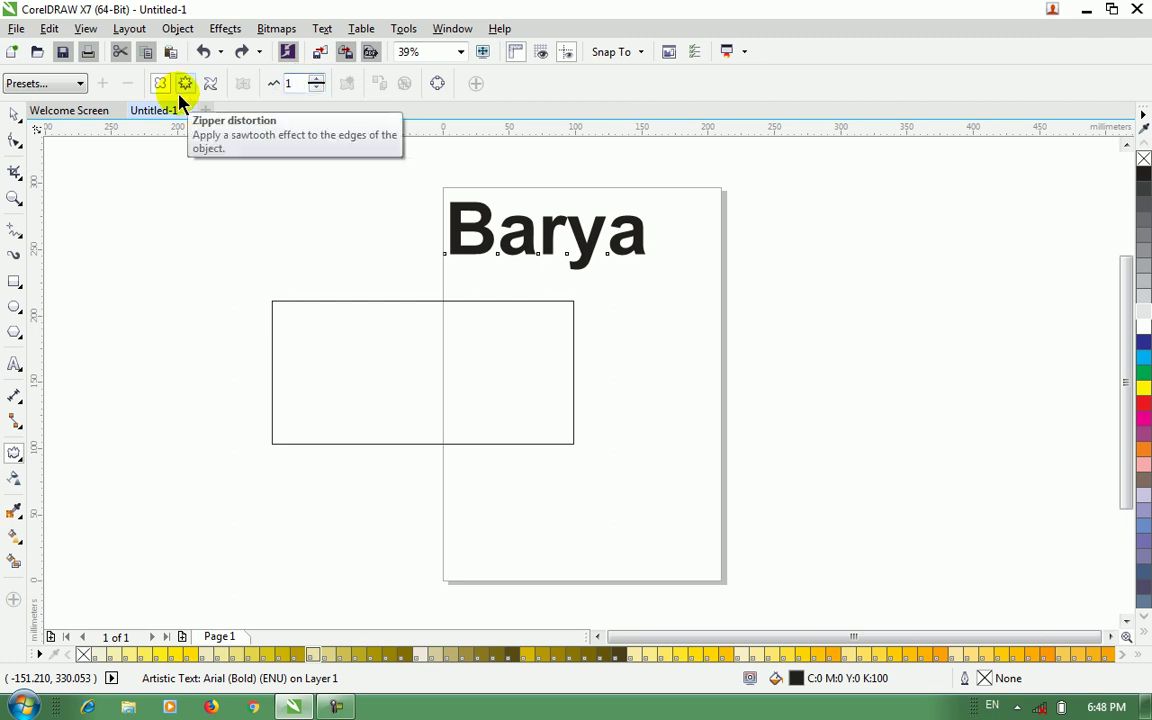
pyautogui.press('Return')
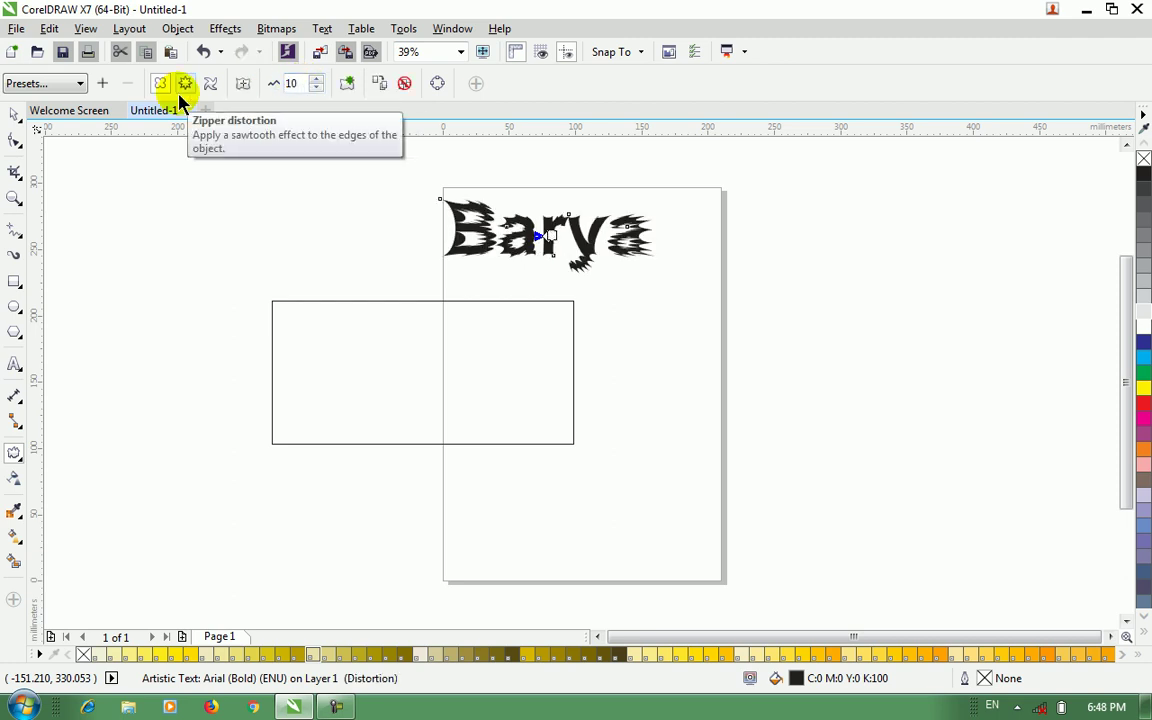
pyautogui.click(14, 116)
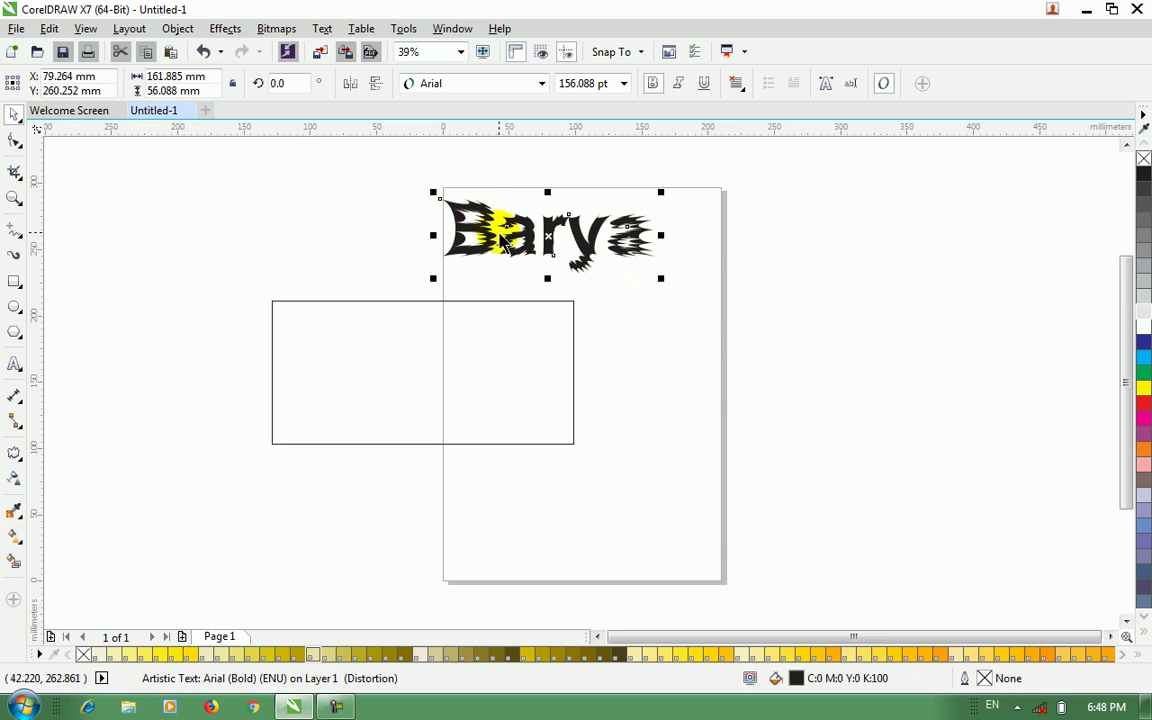
# Step: Apply a zipper distortion with amplitude 20 and frequency 20 to the rectangle
pyautogui.click(468, 355)
pyautogui.click(14, 452)
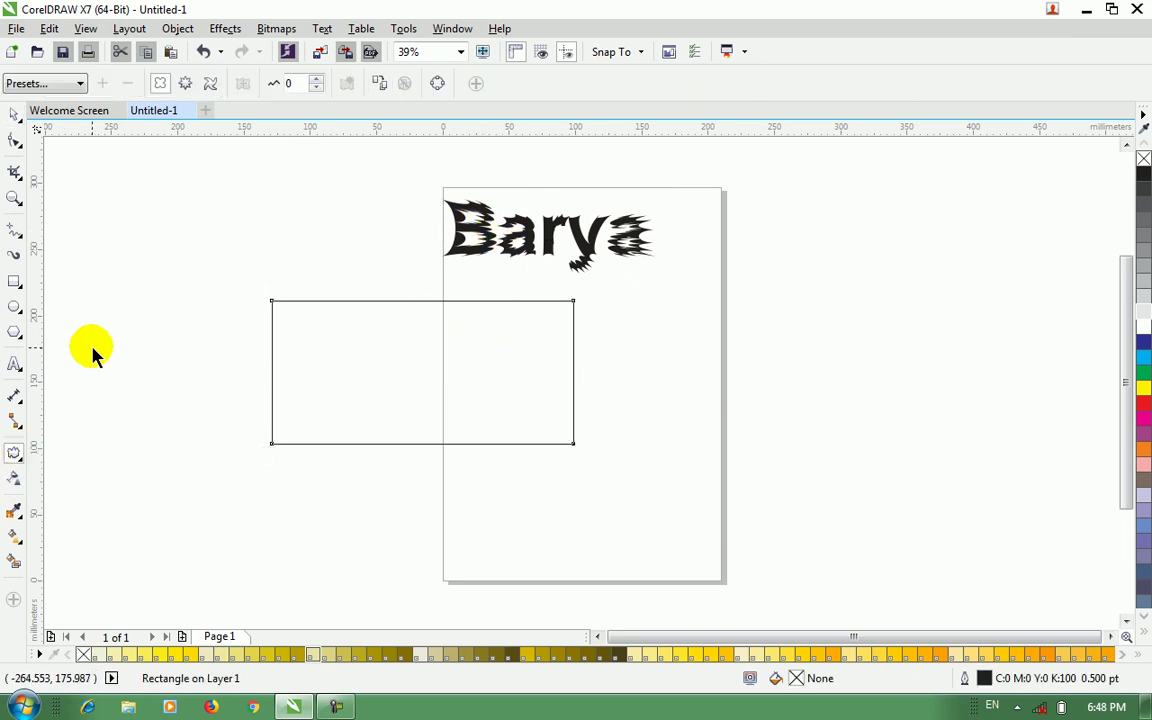
pyautogui.click(186, 86)
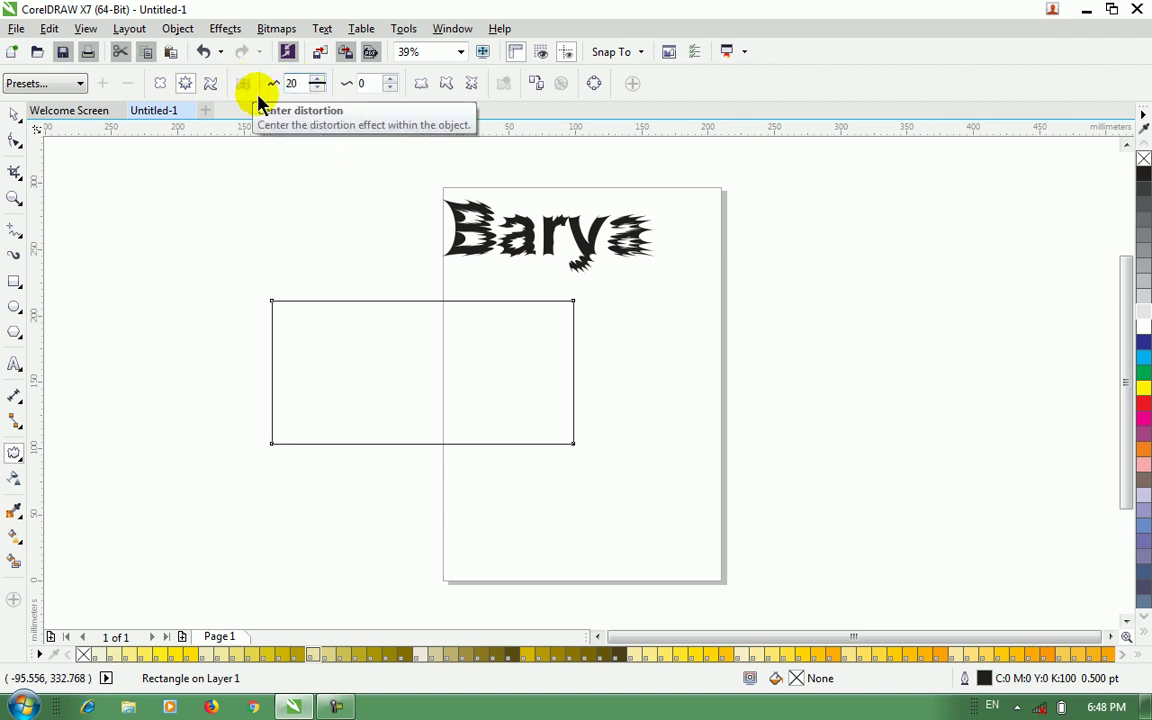
pyautogui.press('Return')
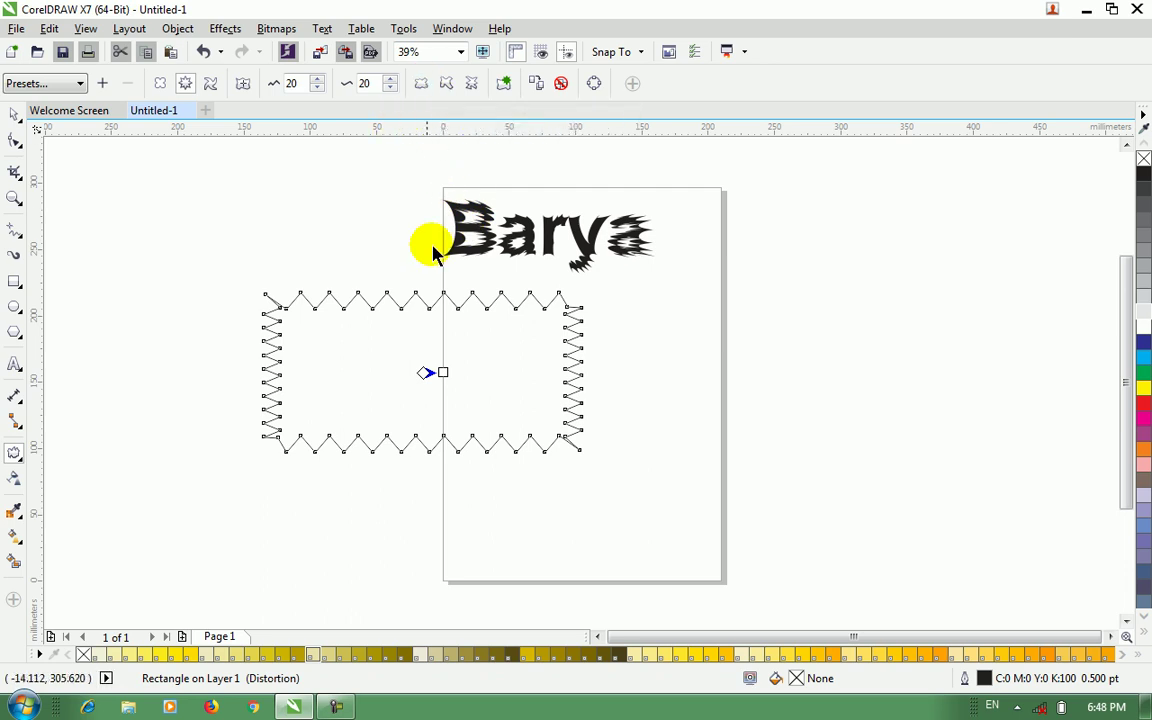
# Step: Try the random, smooth and localized variants of the rectangle's zipper distortion, reverting each one
pyautogui.click(421, 85)
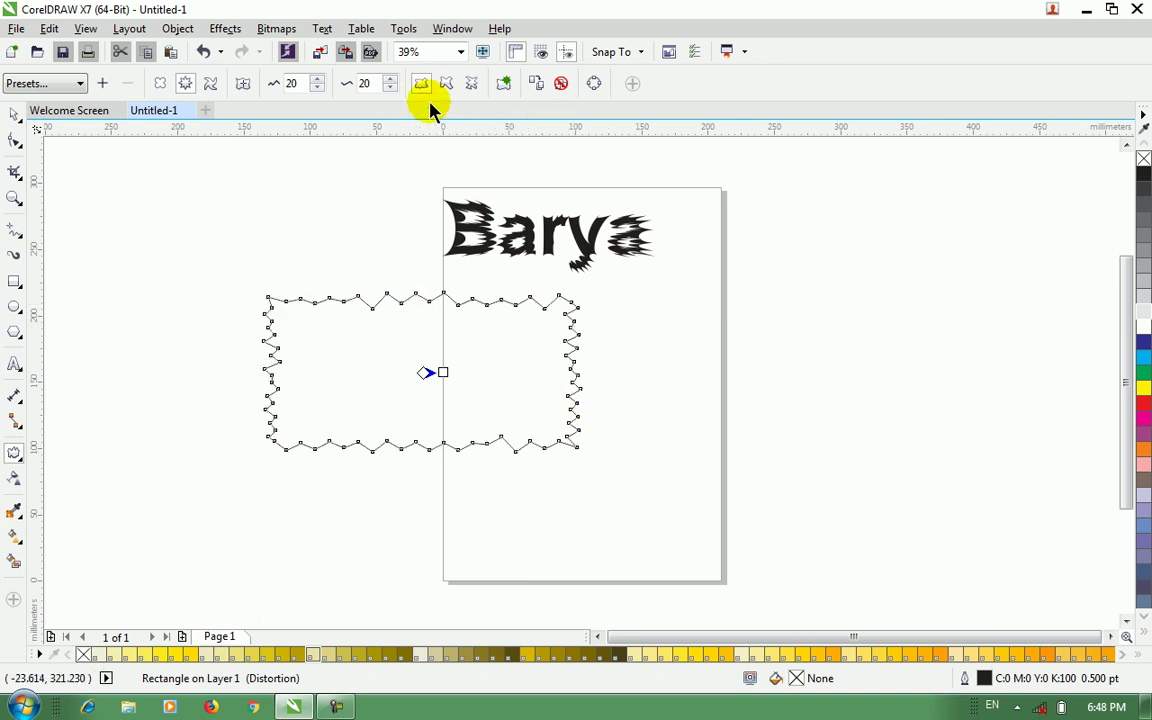
pyautogui.click(421, 85)
pyautogui.click(448, 86)
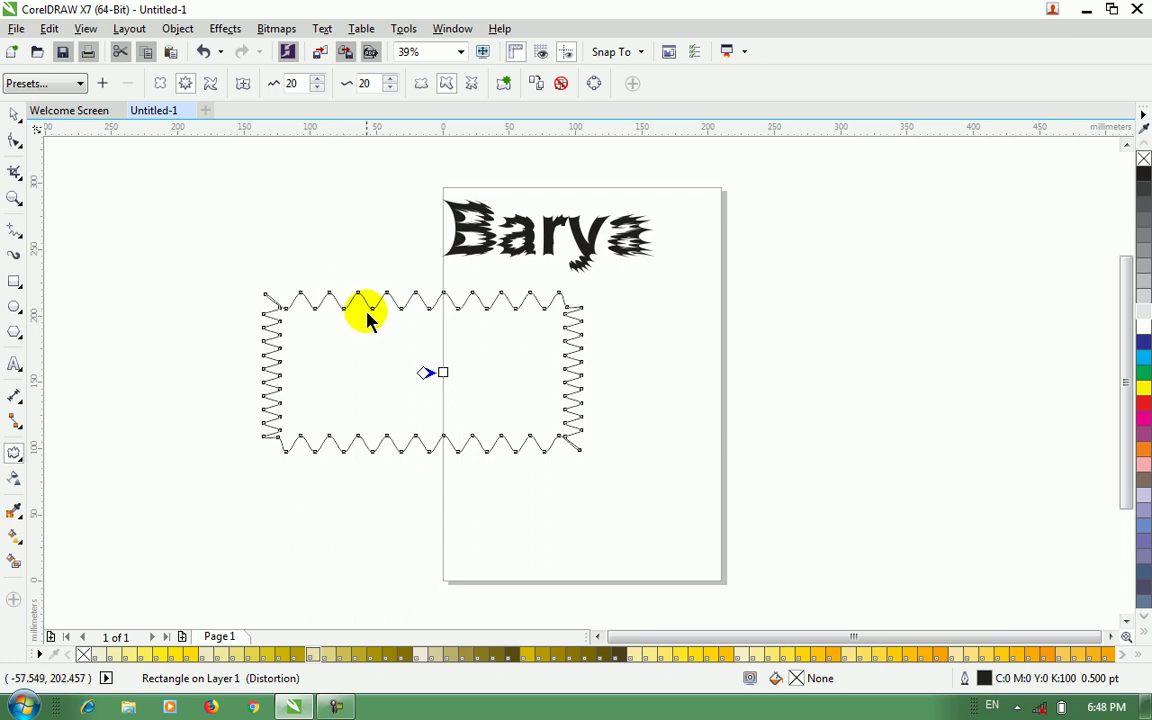
pyautogui.click(469, 86)
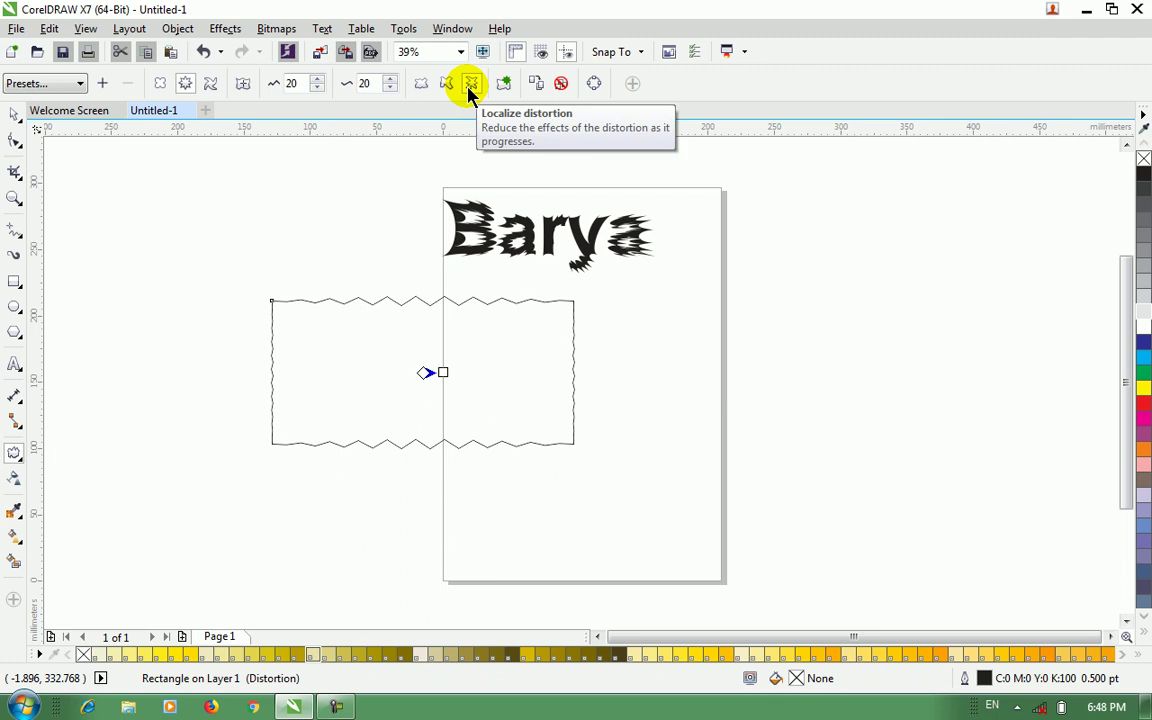
pyautogui.click(469, 86)
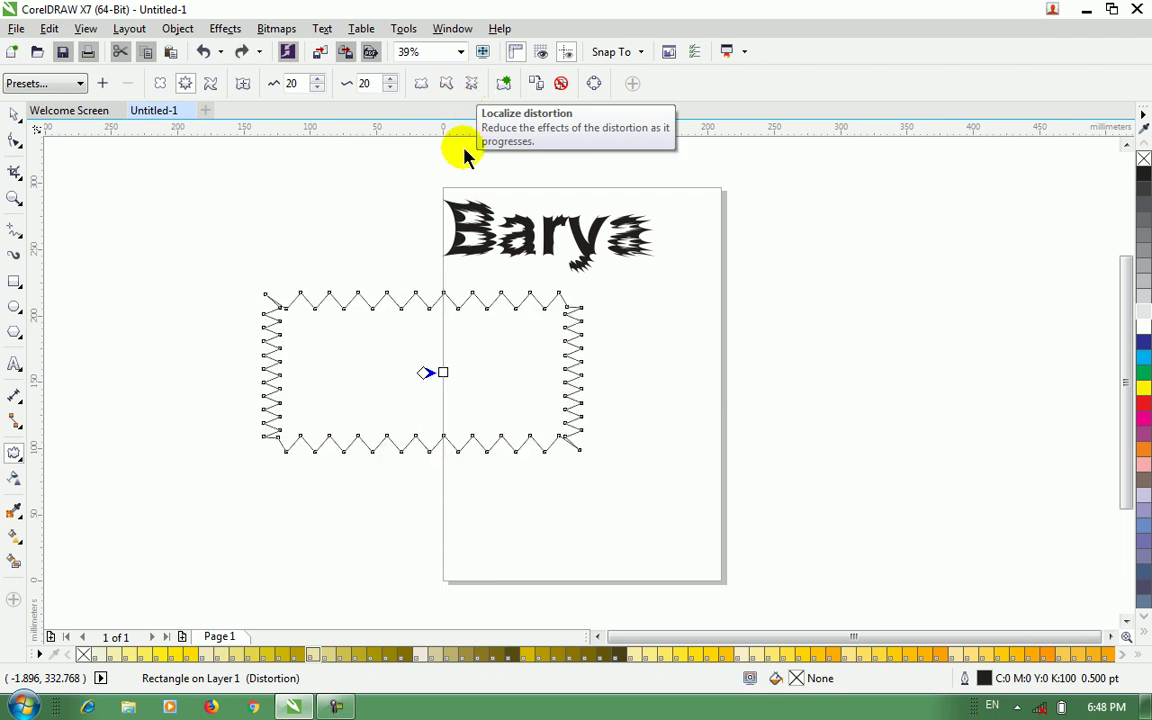
# Step: Add a counterclockwise twister distortion with an additional angle of 20 degrees to the zigzag rectangle
pyautogui.click(207, 85)
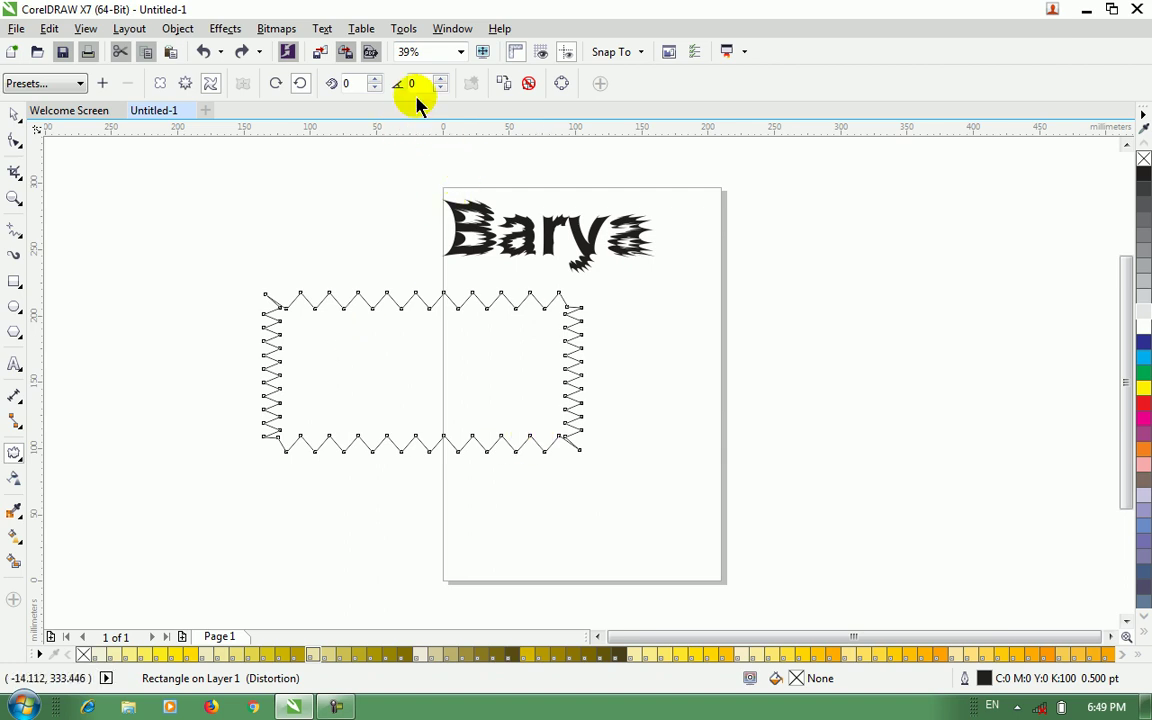
pyautogui.click(372, 83)
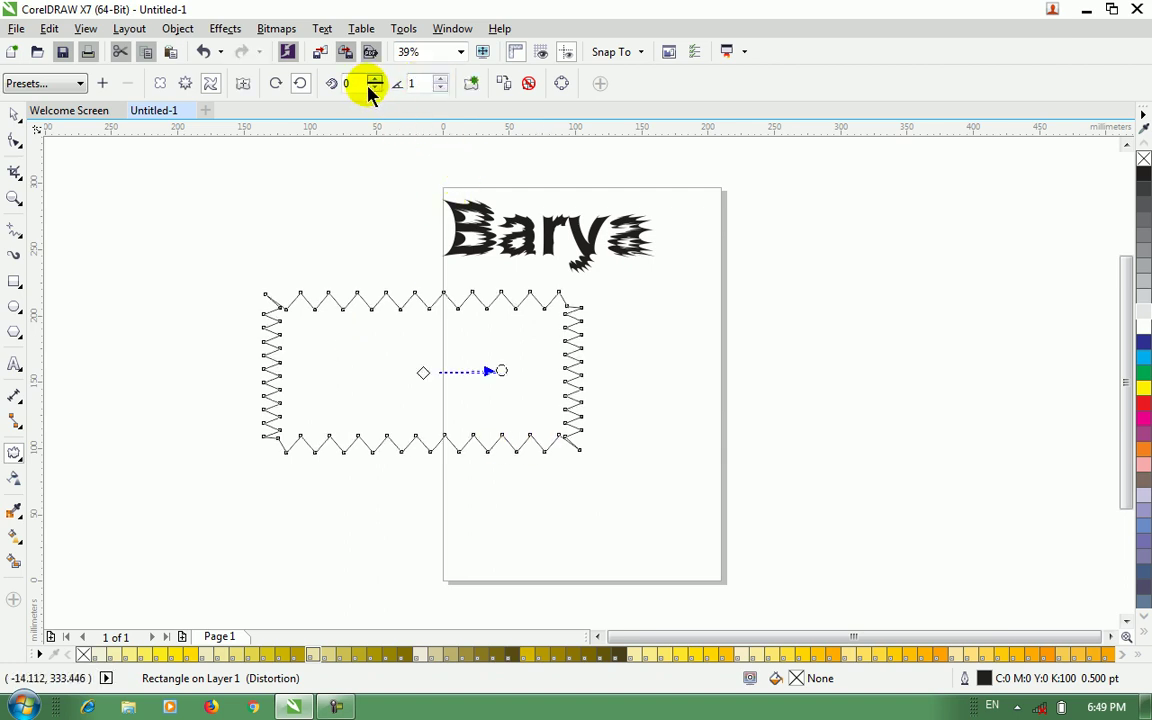
pyautogui.click(432, 85)
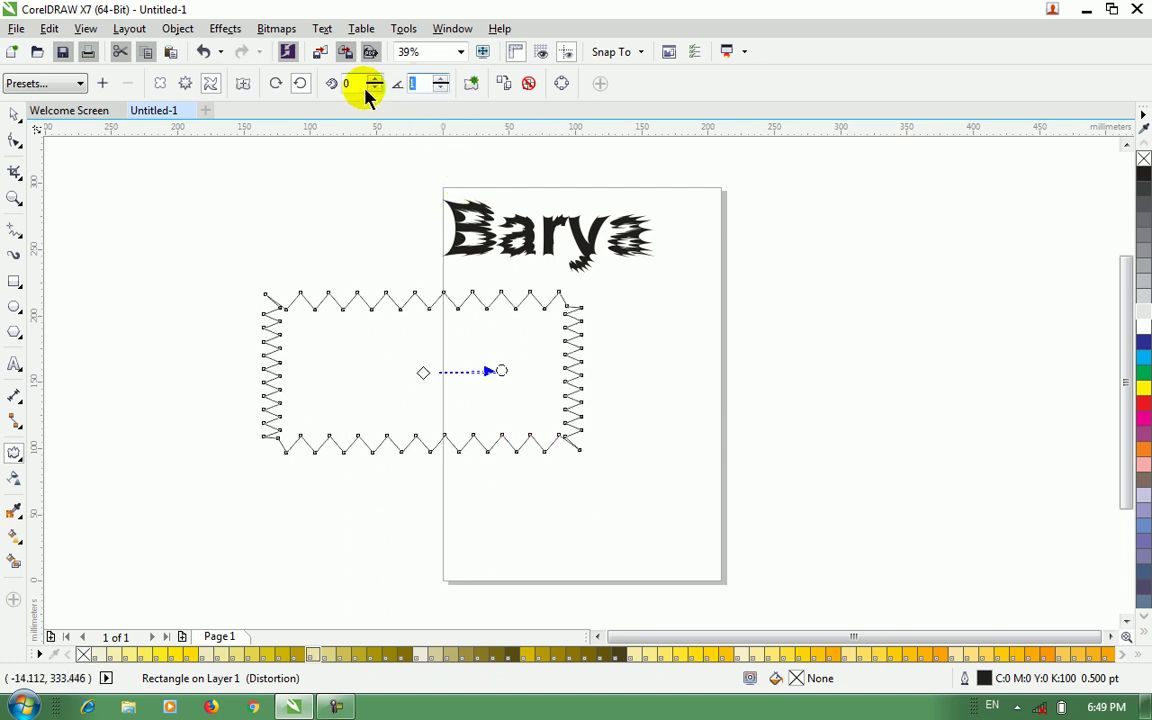
pyautogui.click(372, 92)
pyautogui.click(432, 88)
pyautogui.click(299, 86)
pyautogui.click(276, 85)
# Step: Set the twister distortion to 2 complete rotations, cancelling a first try at 9 rotations
pyautogui.click(346, 85)
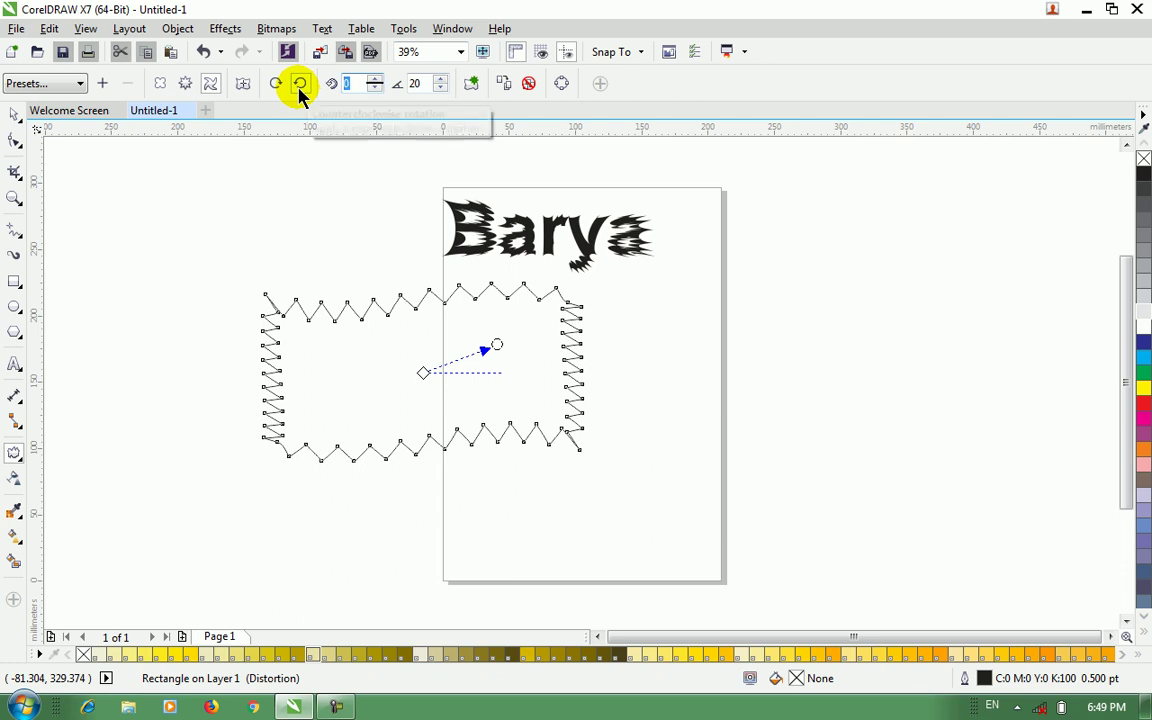
pyautogui.write('9')
pyautogui.press('Return')
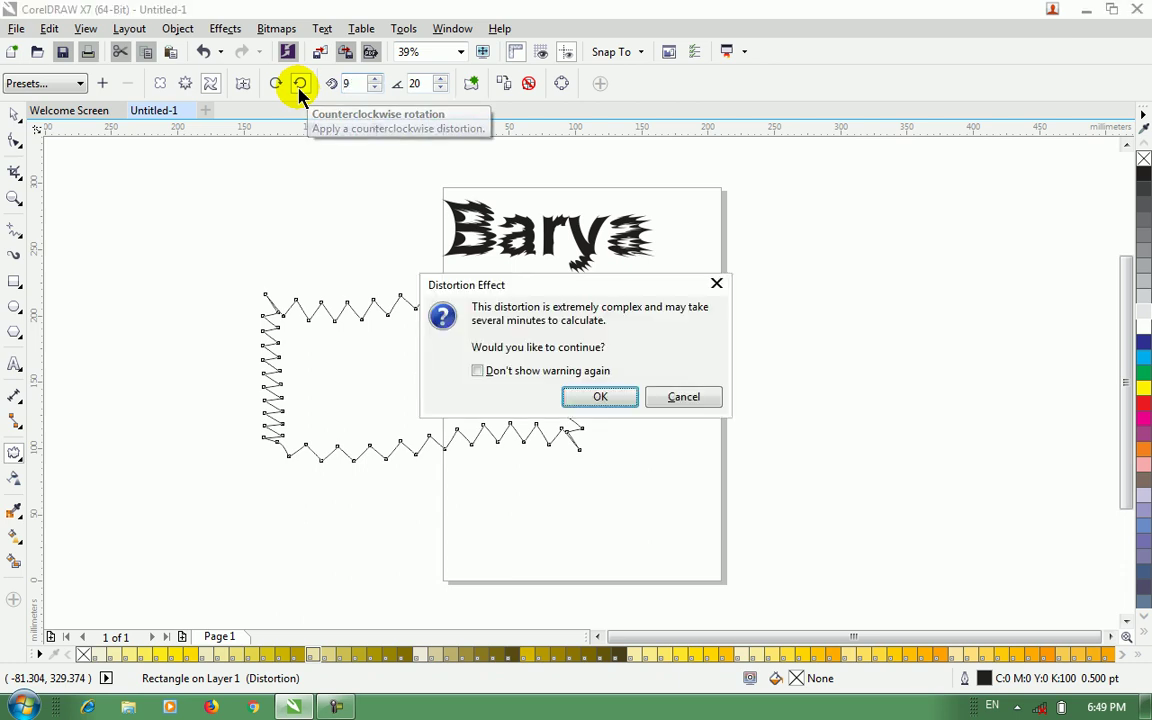
pyautogui.click(690, 398)
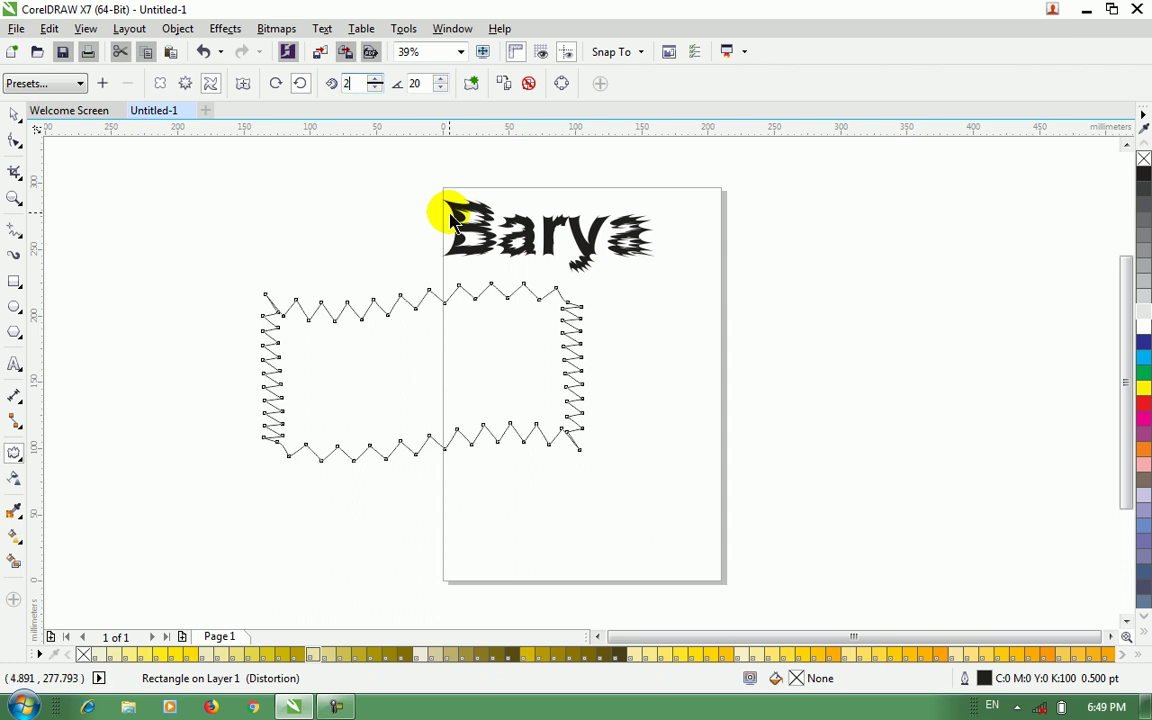
pyautogui.press('Return')
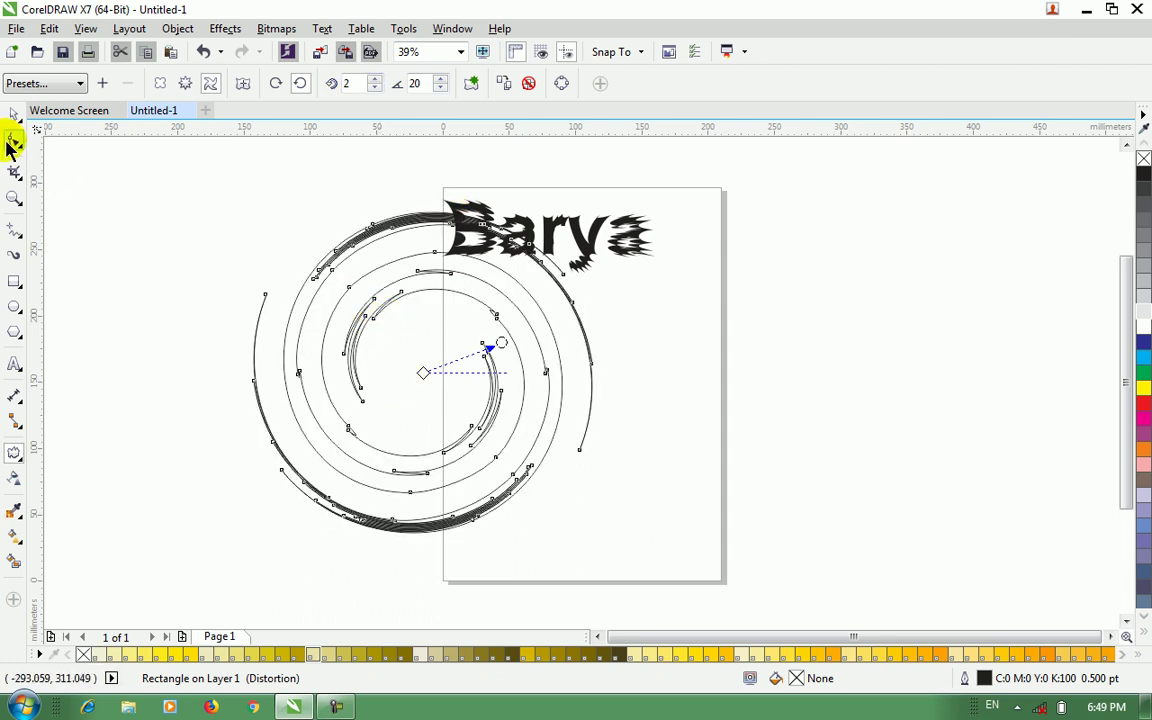
# Step: Scale the swirl down to about 171 mm wide, move it off the page to the left, and deselect it
pyautogui.click(13, 117)
pyautogui.moveTo(597, 540); pyautogui.dragTo(398, 265)
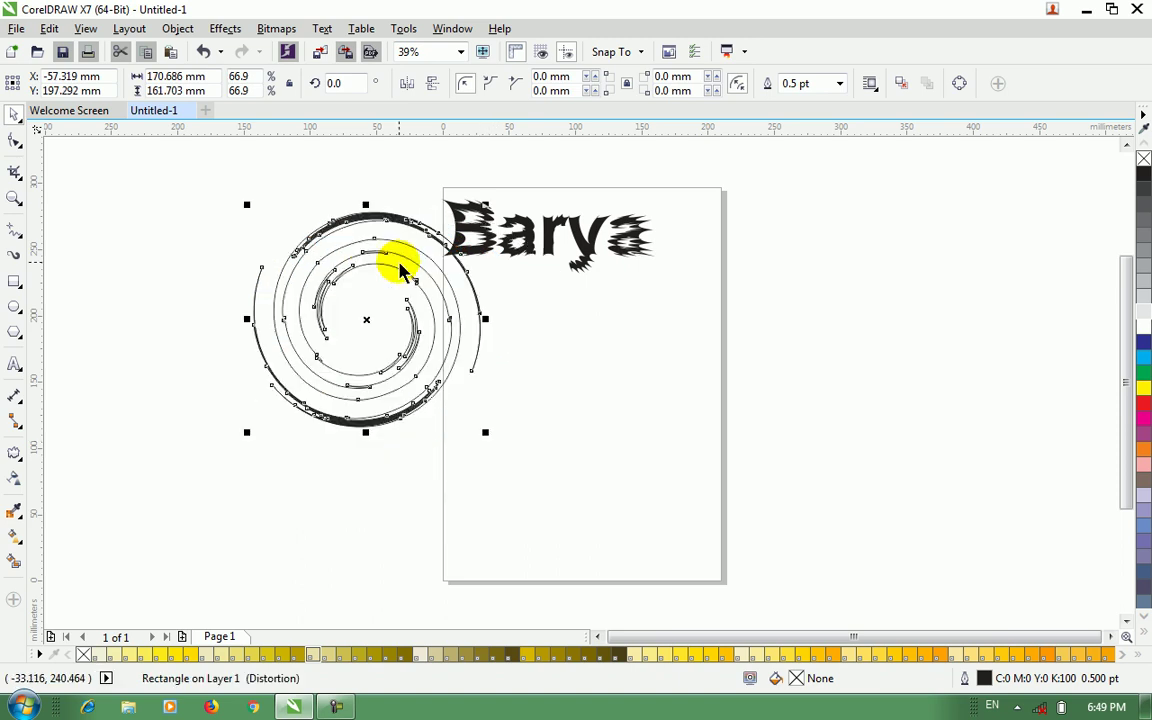
pyautogui.press('Escape')
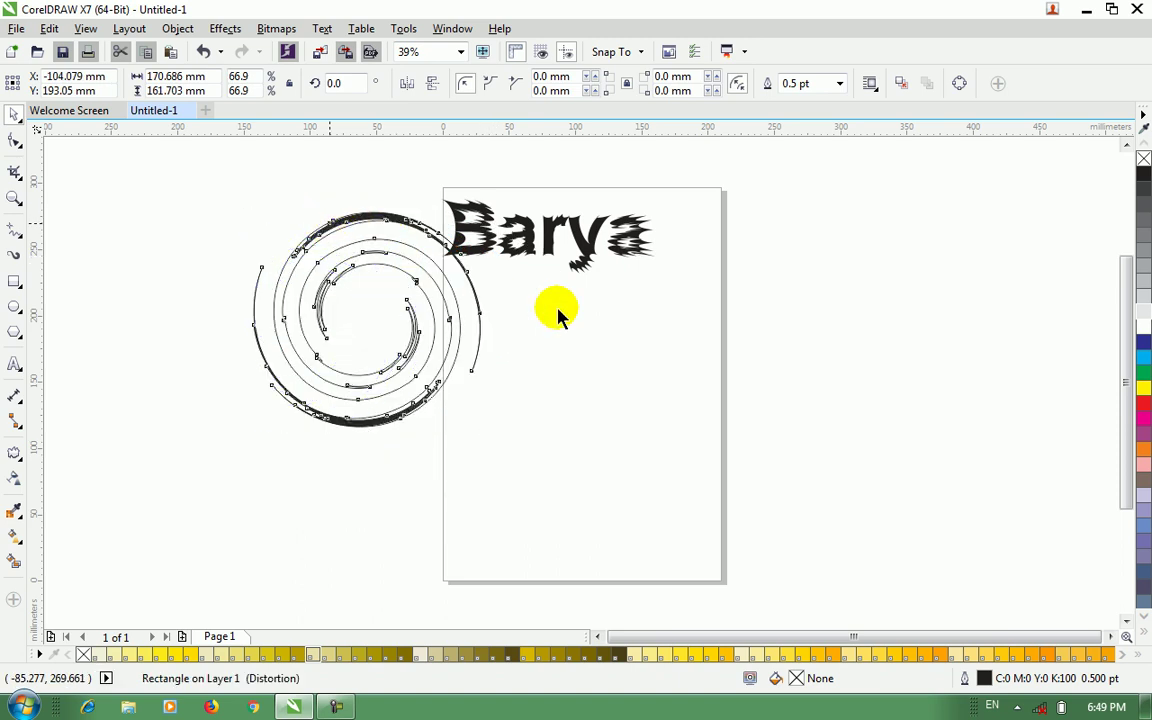
pyautogui.moveTo(557, 315); pyautogui.dragTo(557, 315)
pyautogui.press('Escape')
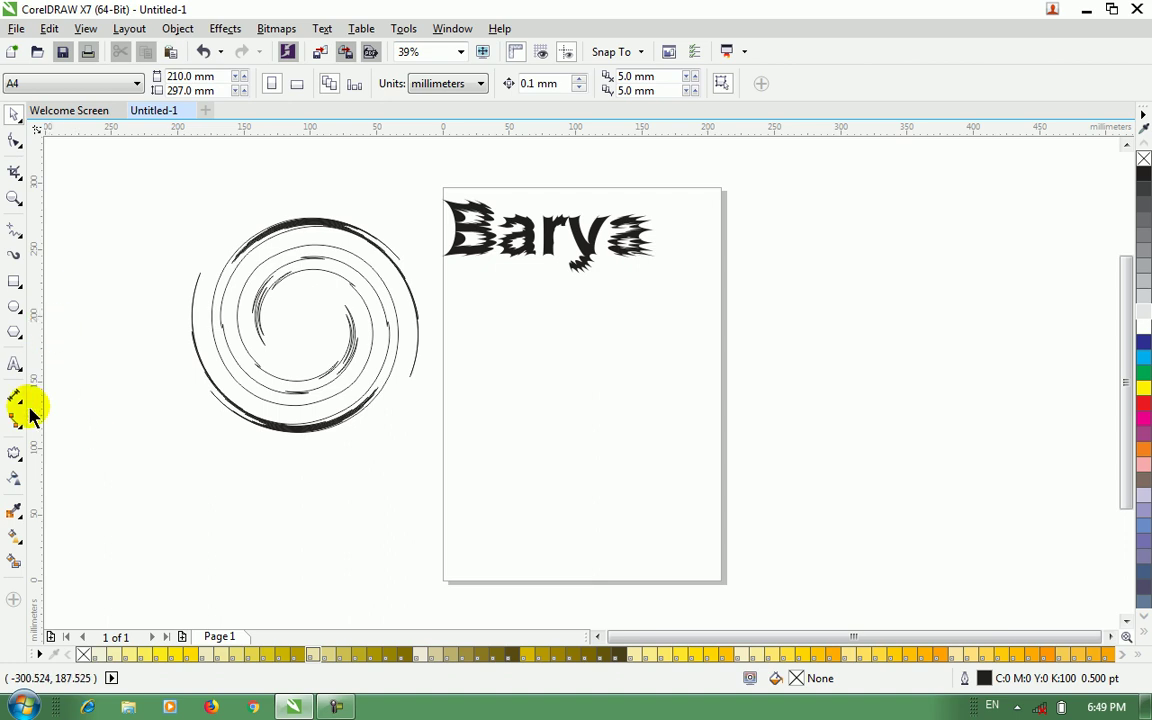
# Step: Add a second artistic text "Barya" in bold at the page's left edge, below the swirl
pyautogui.click(18, 458)
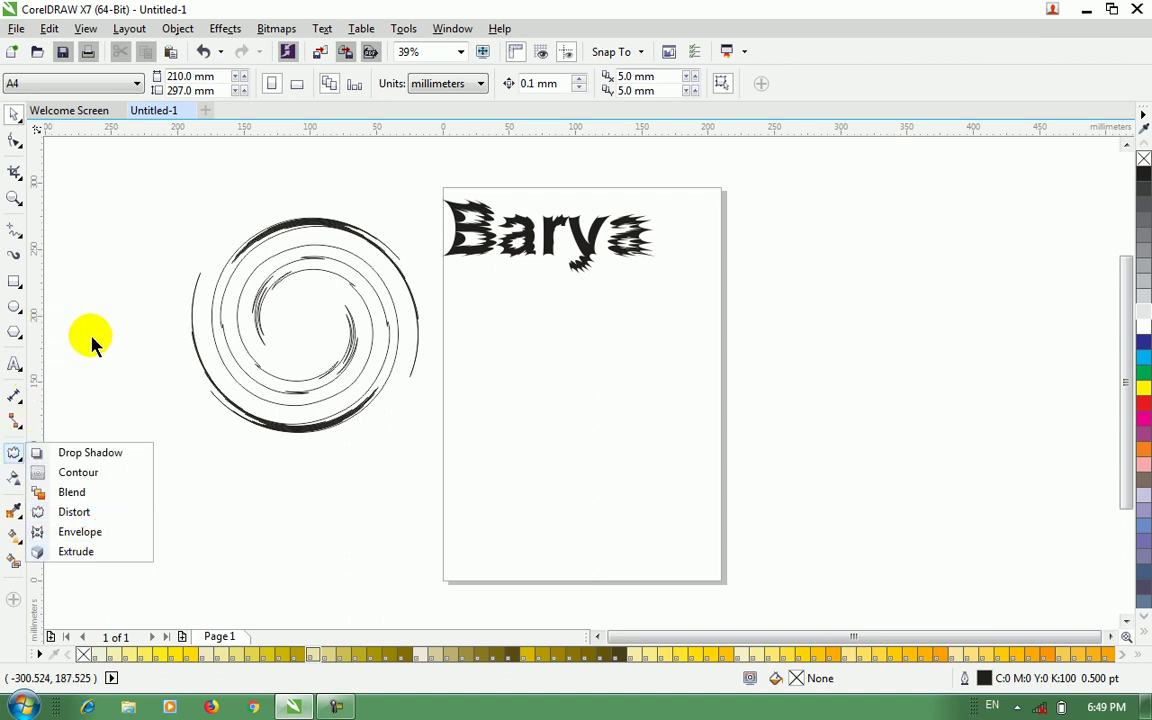
pyautogui.click(21, 365)
pyautogui.click(412, 434)
pyautogui.write('Barya')
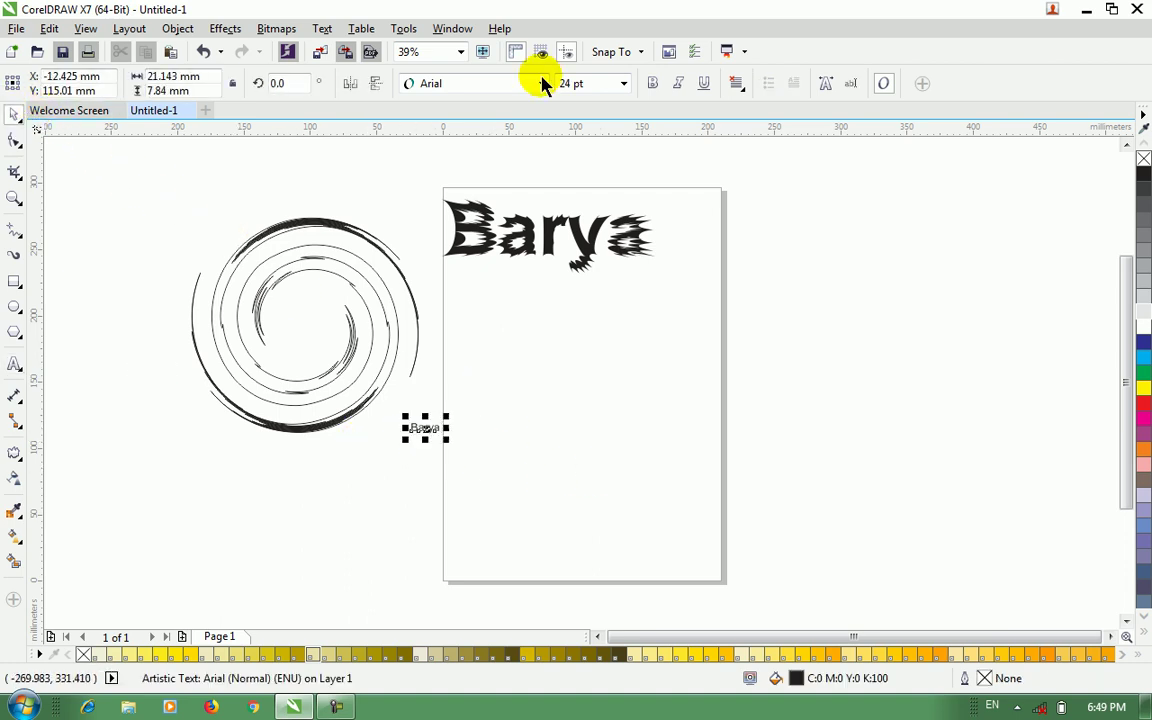
pyautogui.click(652, 83)
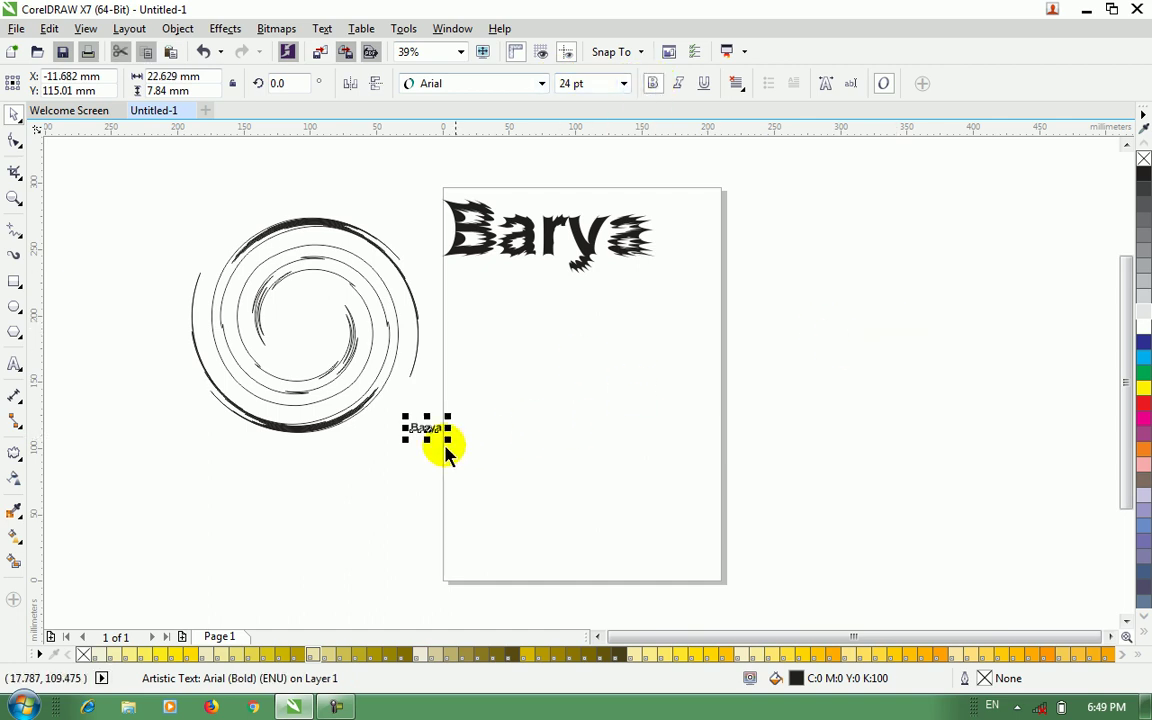
# Step: Enlarge the second "Barya" text to about 236 mm wide and place it across the lower half of the page
pyautogui.moveTo(450, 445); pyautogui.dragTo(599, 494)
pyautogui.moveTo(507, 424); pyautogui.dragTo(746, 450)
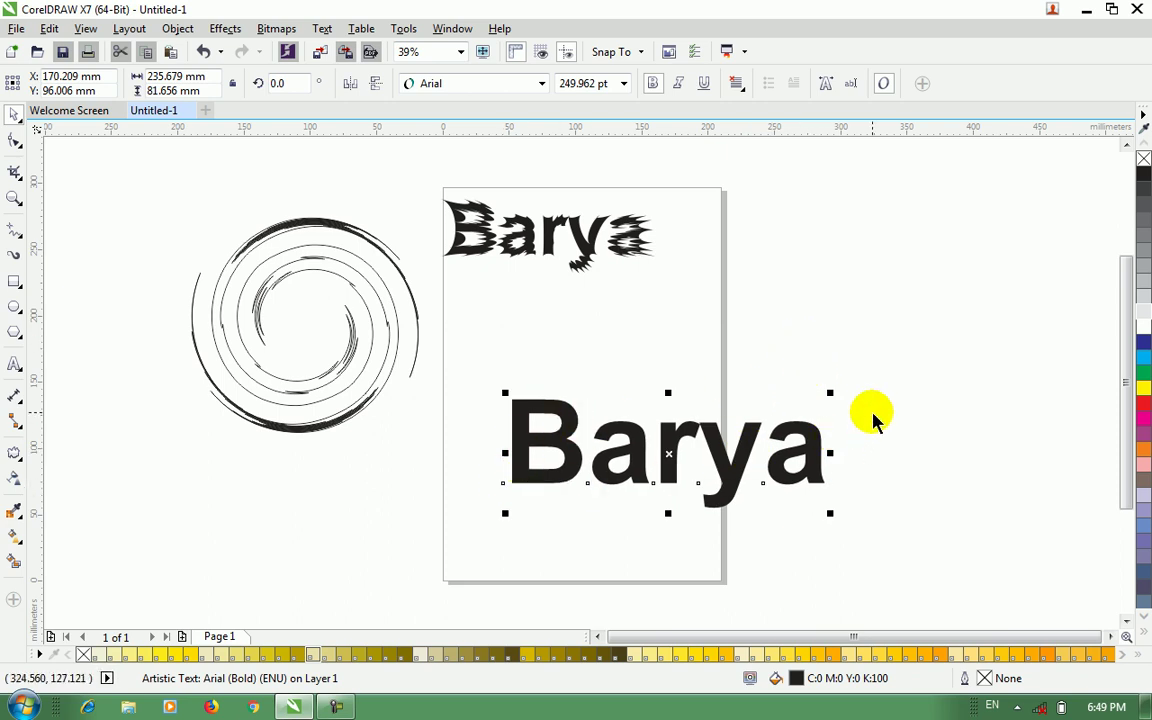
pyautogui.moveTo(812, 445); pyautogui.dragTo(778, 451)
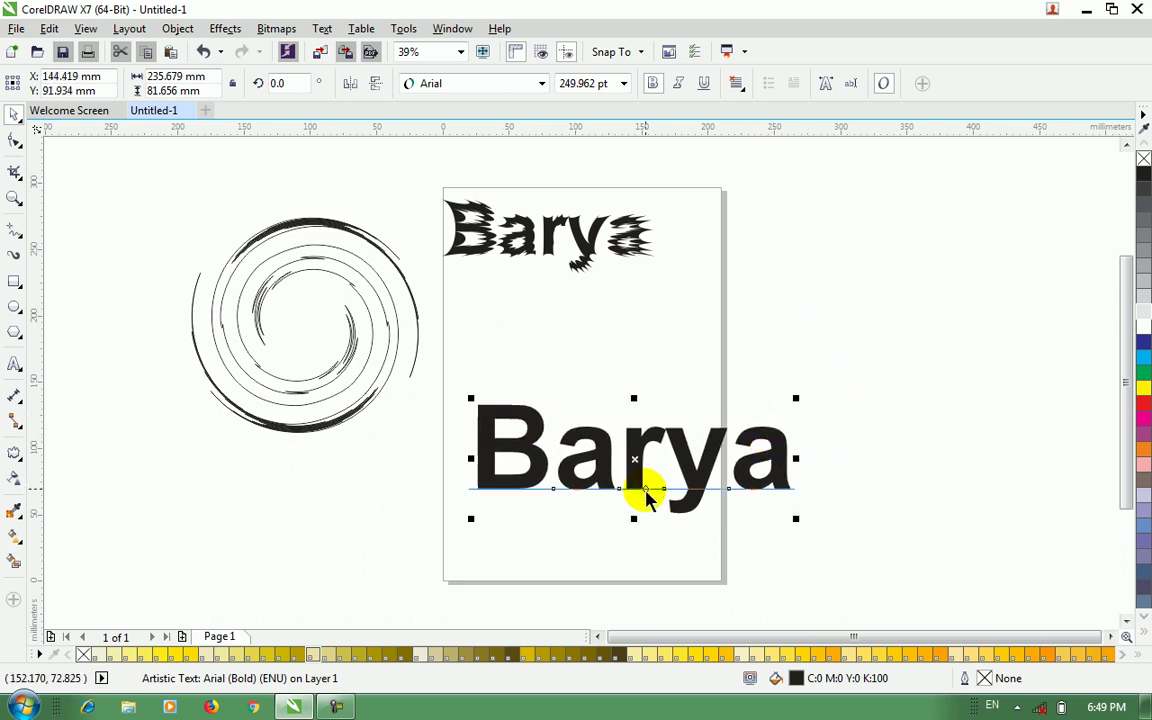
# Step: Try an unconstrained envelope on the large "Barya" text, raising its top-centre node and its top-right corner in turn, and undo each change
pyautogui.click(12, 458)
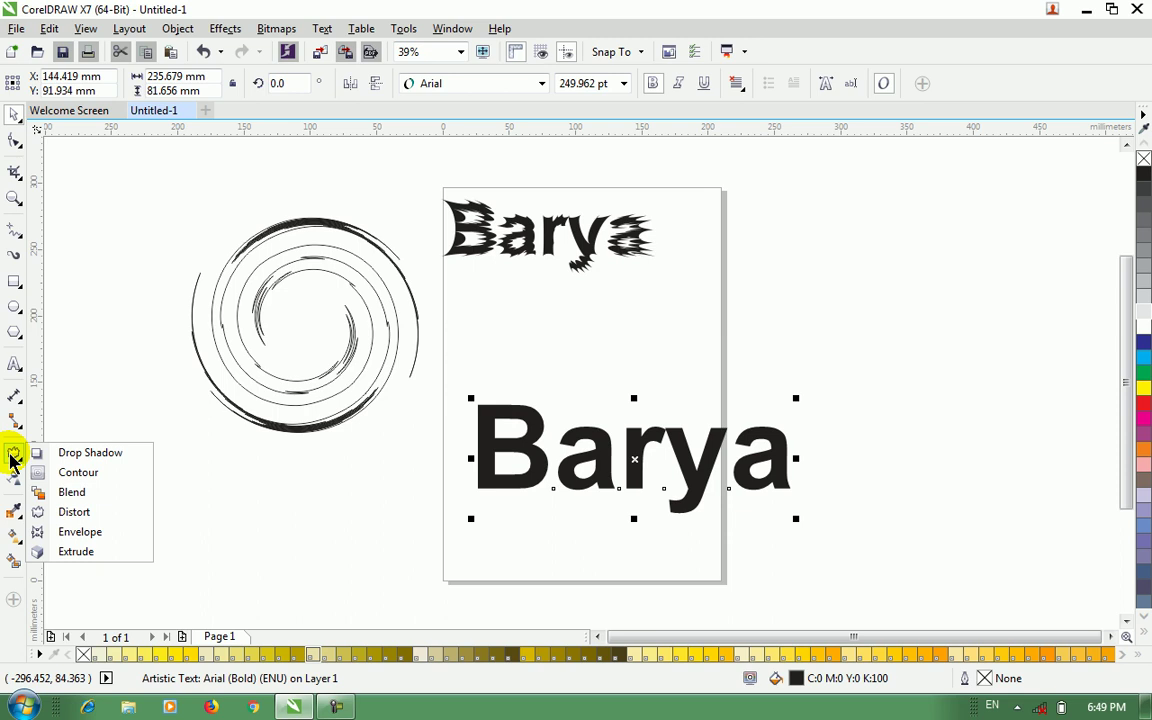
pyautogui.click(129, 533)
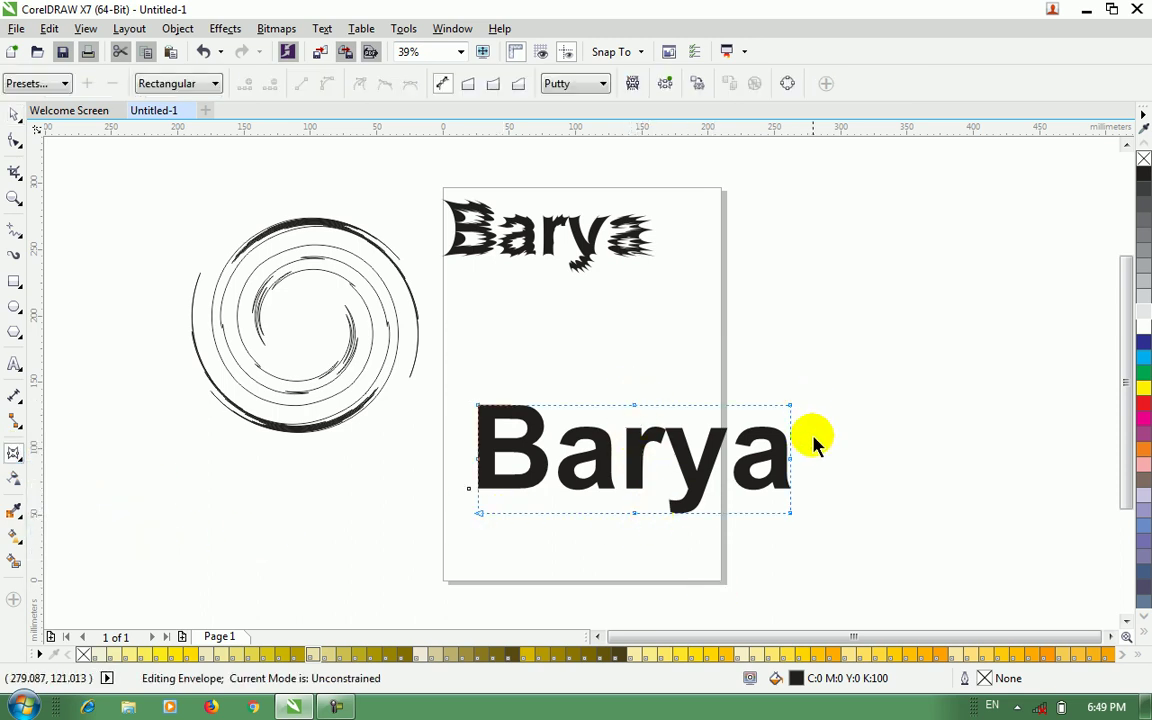
pyautogui.moveTo(635, 406); pyautogui.dragTo(633, 360)
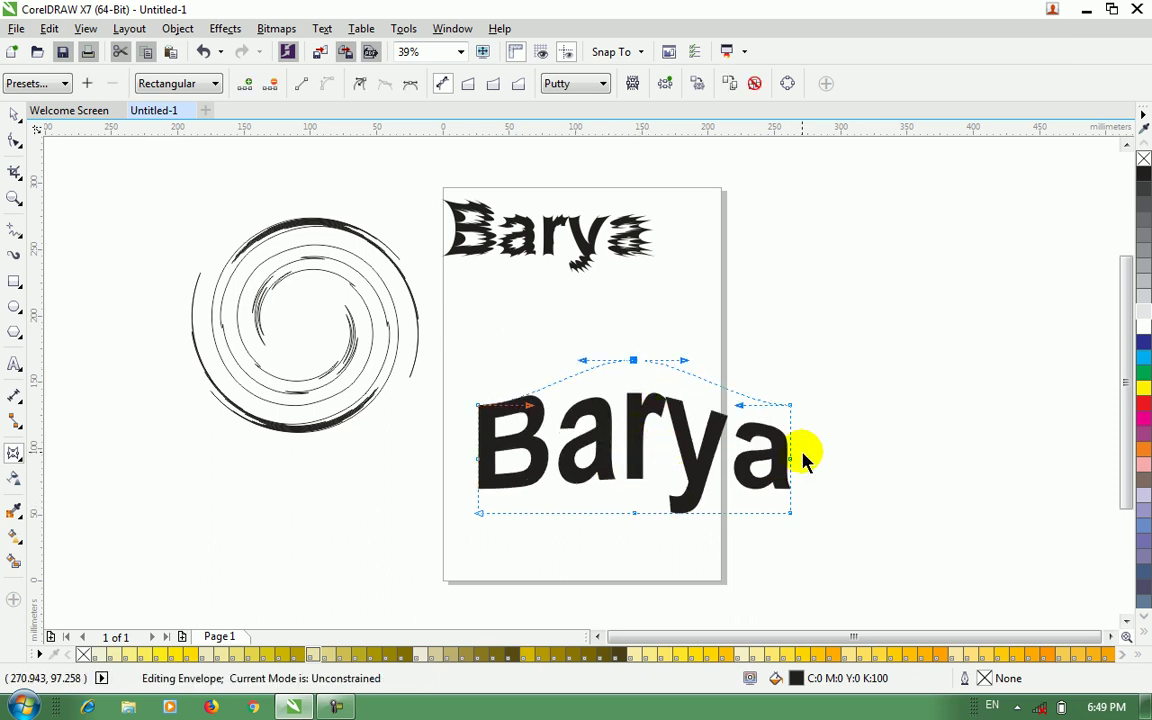
pyautogui.hotkey('ctrl', 'z')
pyautogui.moveTo(790, 406); pyautogui.dragTo(771, 283)
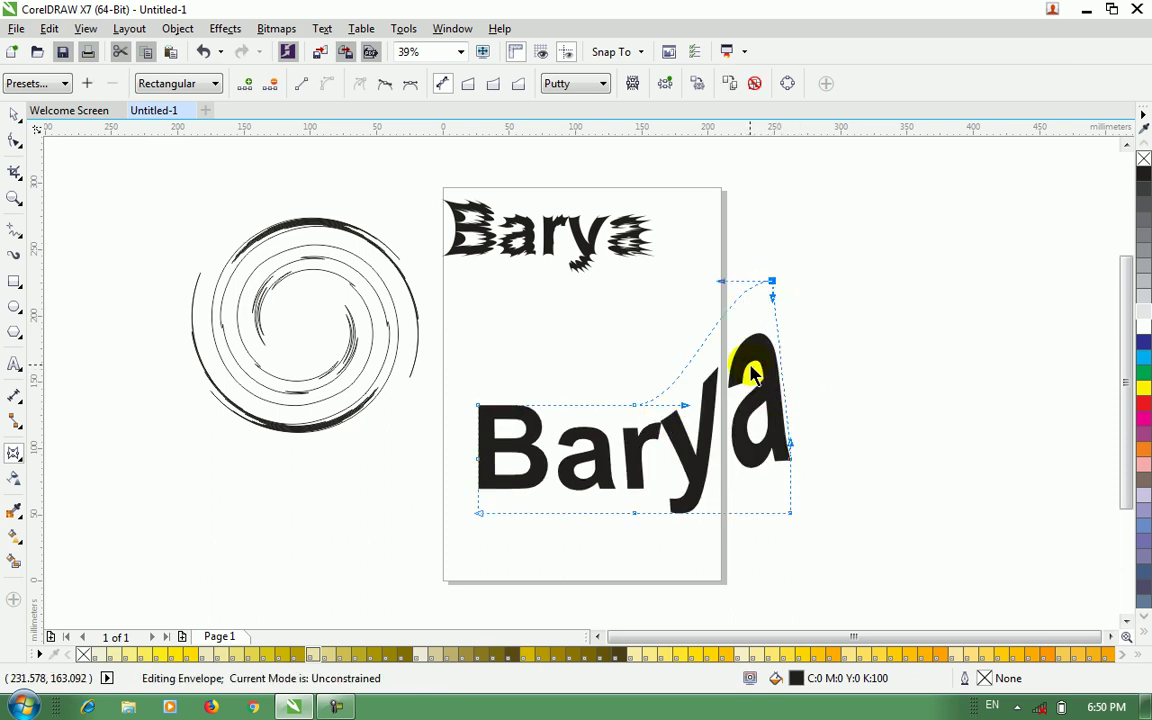
pyautogui.click(773, 285)
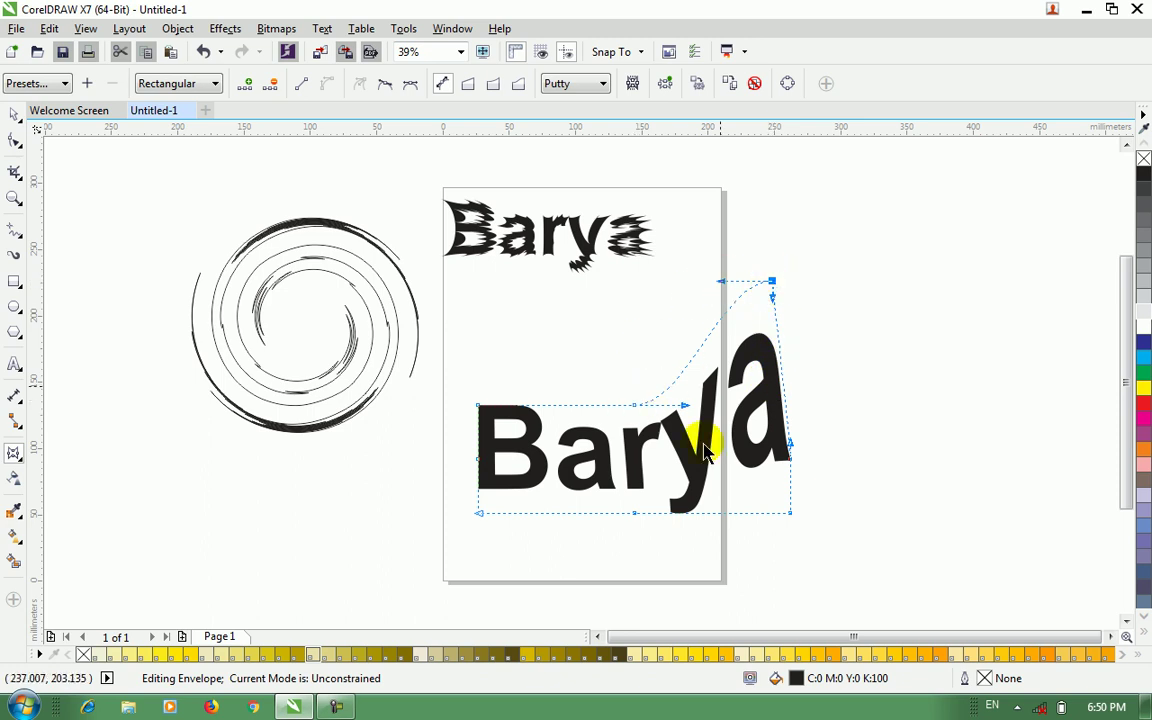
pyautogui.hotkey('ctrl', 'z')
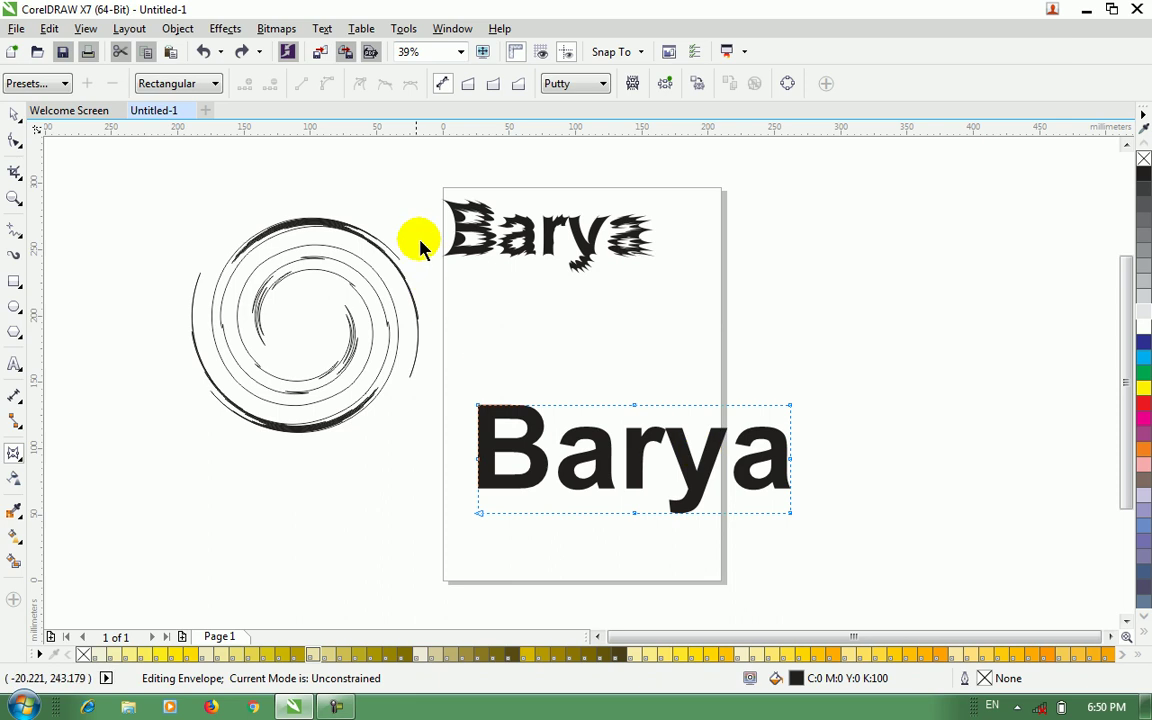
# Step: Try a straight-line envelope on the large text by raising its top-right corner and lowering its bottom-right corner, then undo both changes
pyautogui.click(467, 84)
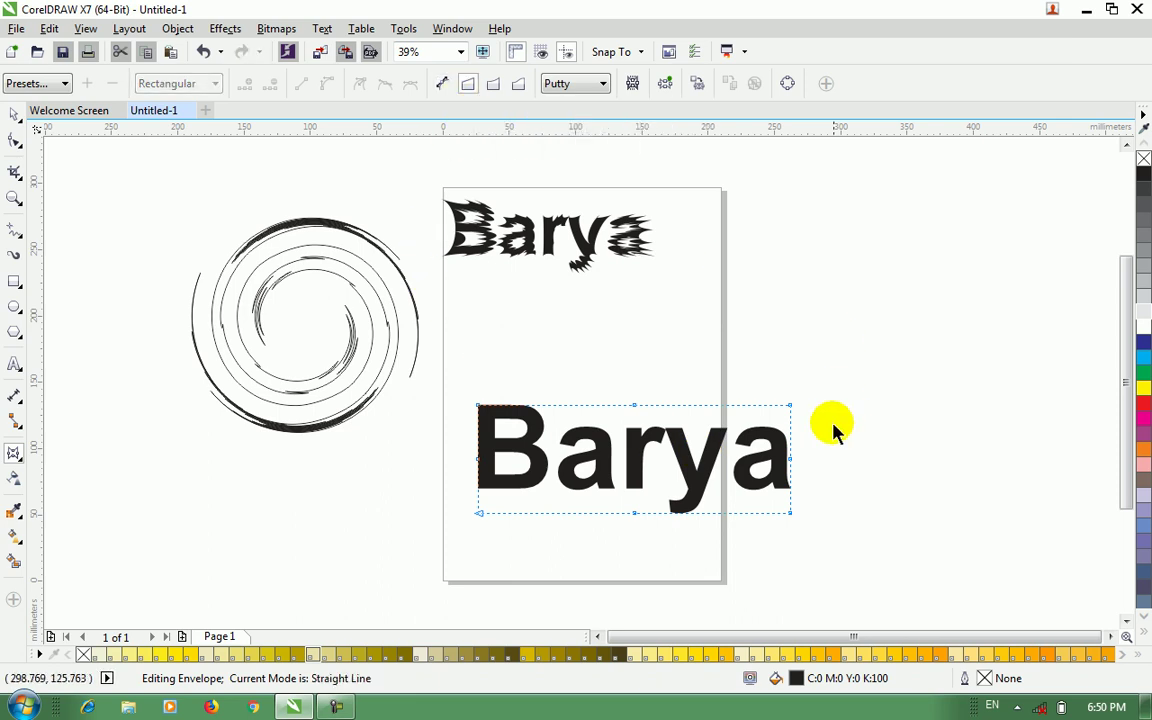
pyautogui.moveTo(790, 410); pyautogui.dragTo(791, 300)
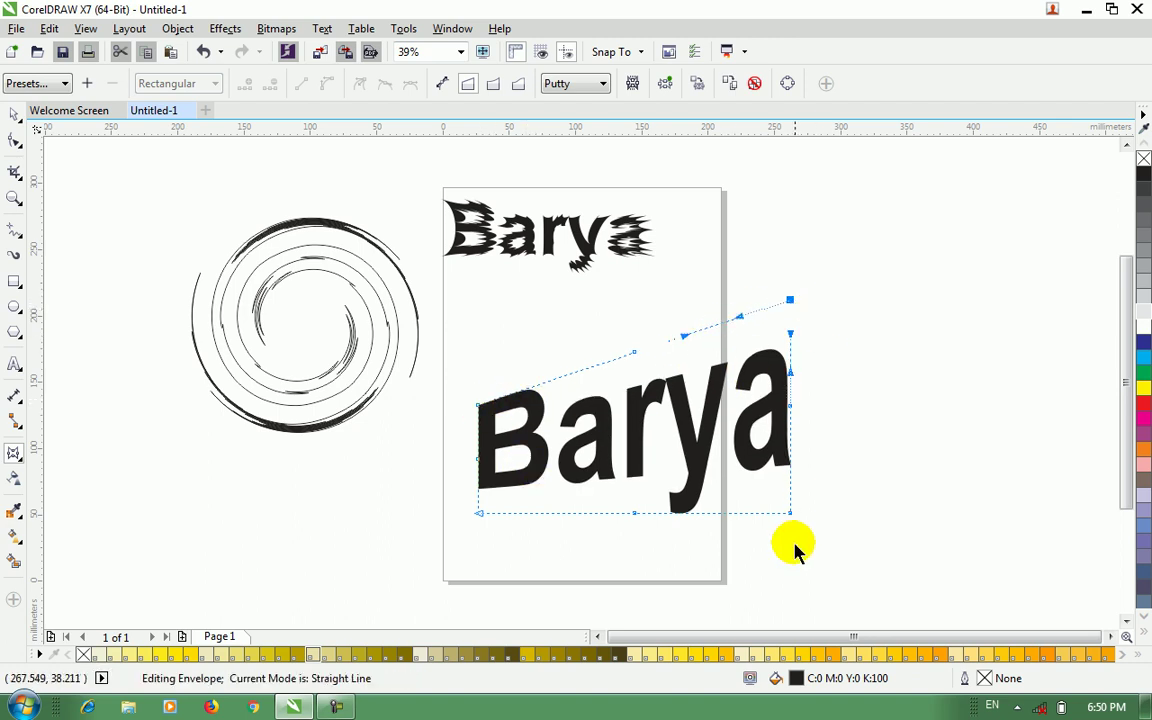
pyautogui.moveTo(790, 515); pyautogui.dragTo(790, 590)
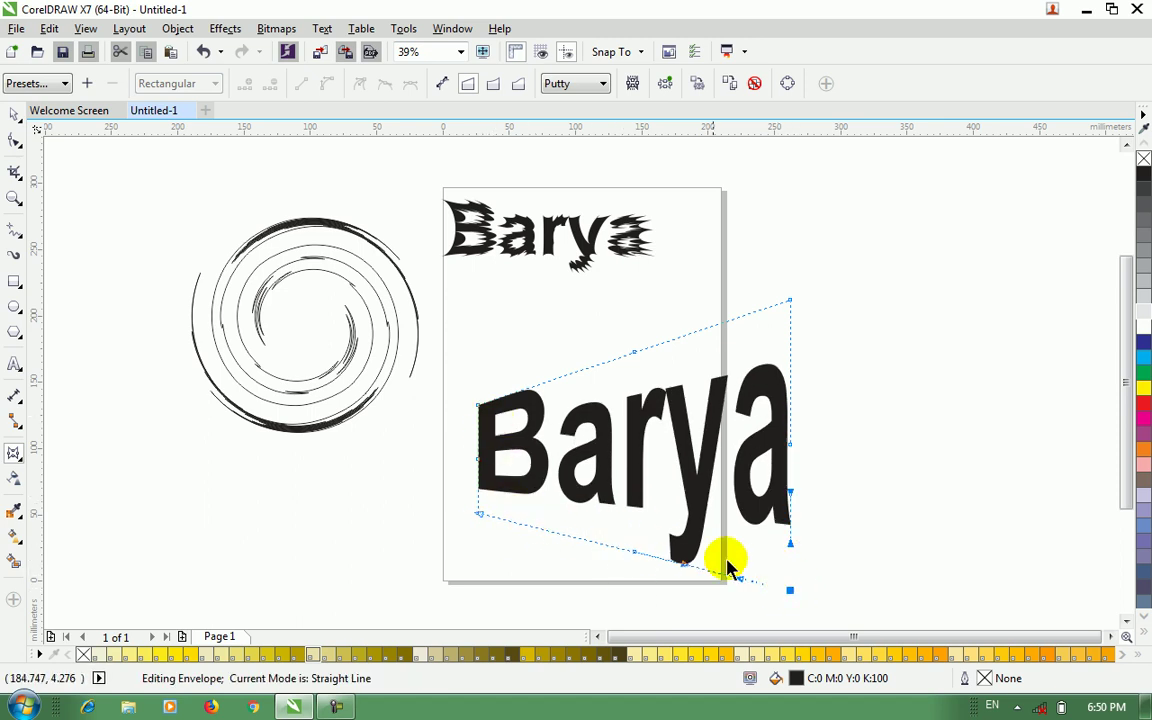
pyautogui.hotkey('ctrl', 'z')
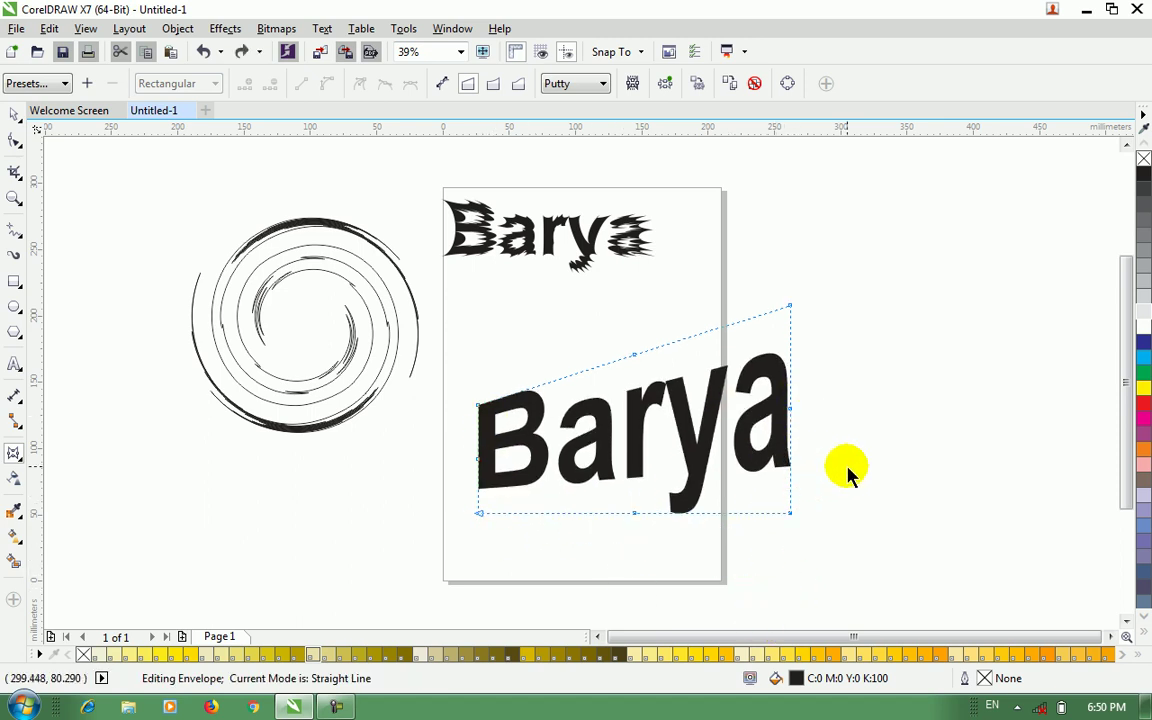
pyautogui.hotkey('ctrl', 'z')
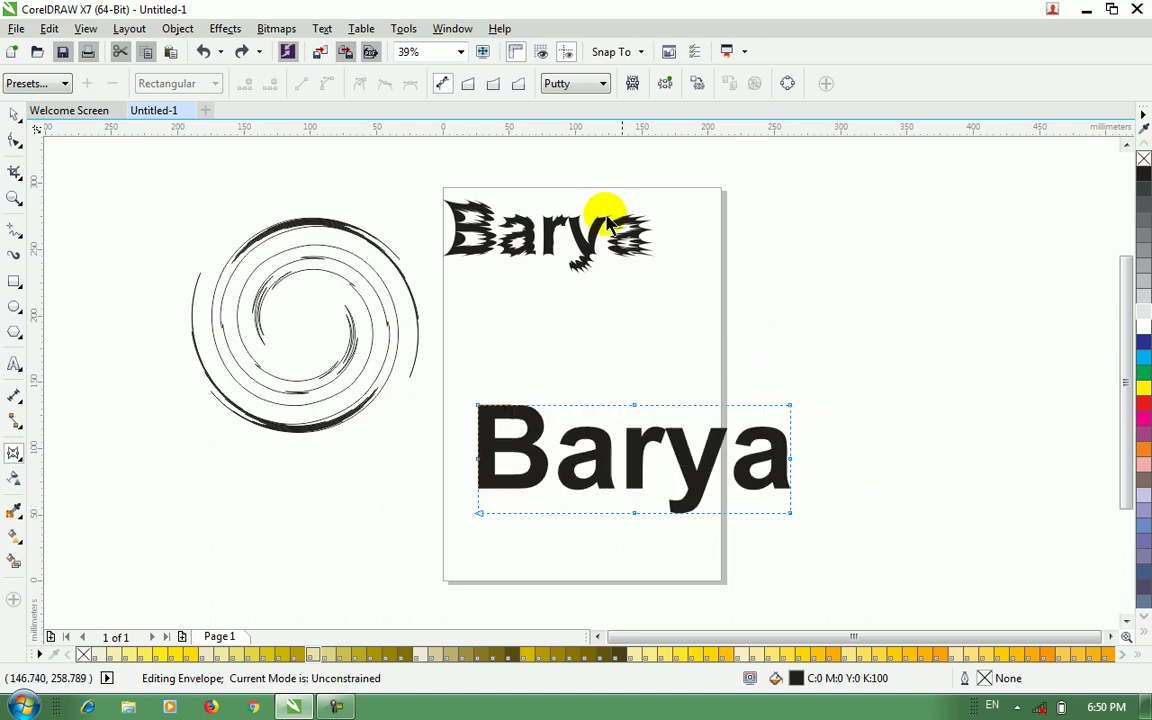
# Step: Try a single-arc envelope on the large text by raising its top-right corner and shifting its bottom-left corner, then undo
pyautogui.click(490, 87)
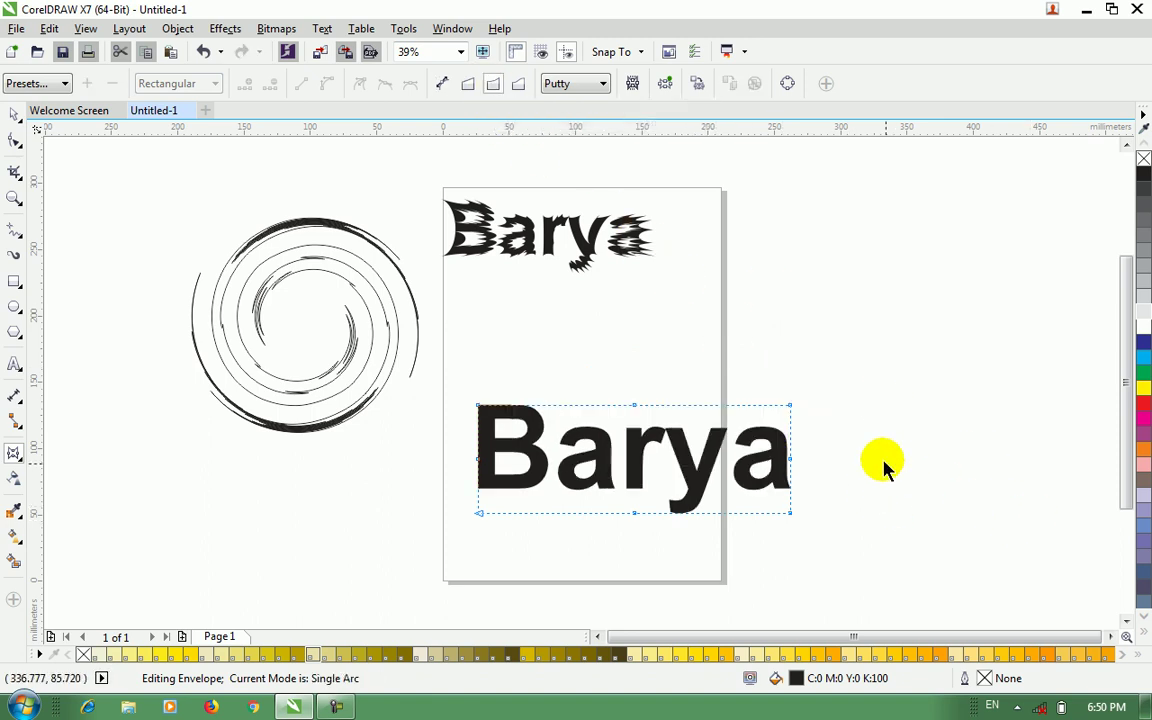
pyautogui.moveTo(790, 406); pyautogui.dragTo(790, 247)
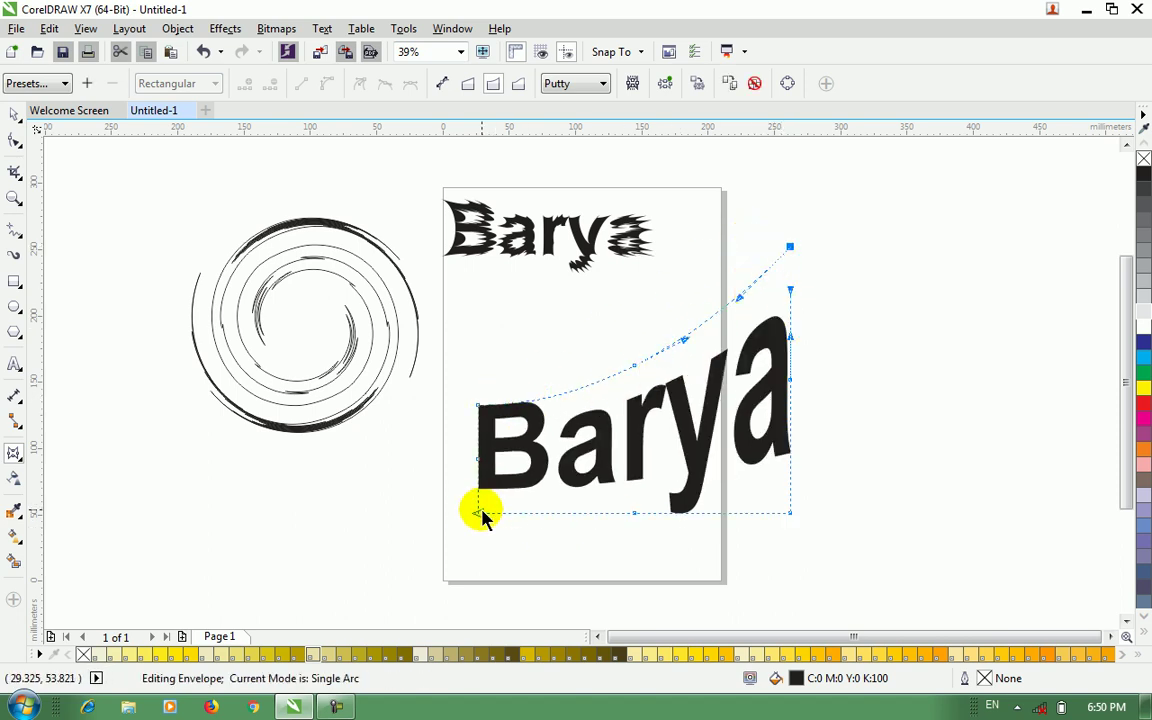
pyautogui.moveTo(480, 517); pyautogui.dragTo(448, 497)
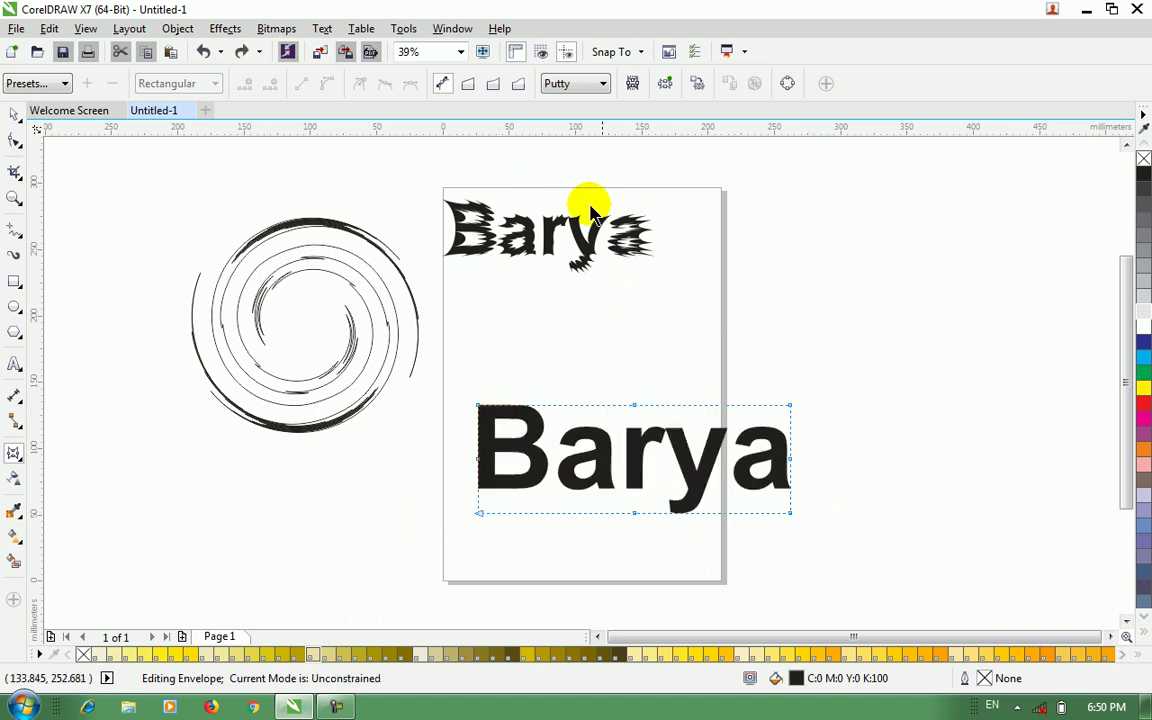
# Step: Try a double-arc envelope on the large text by raising its top-right corner, then undo it
pyautogui.click(517, 85)
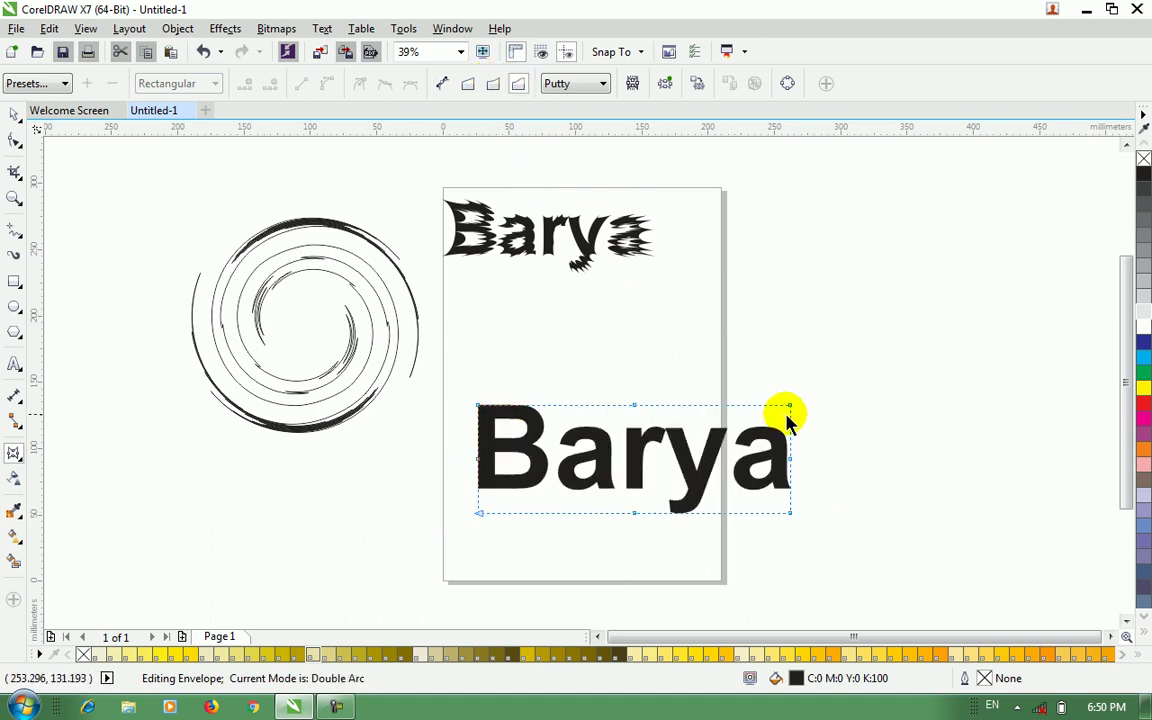
pyautogui.moveTo(791, 407); pyautogui.dragTo(790, 346)
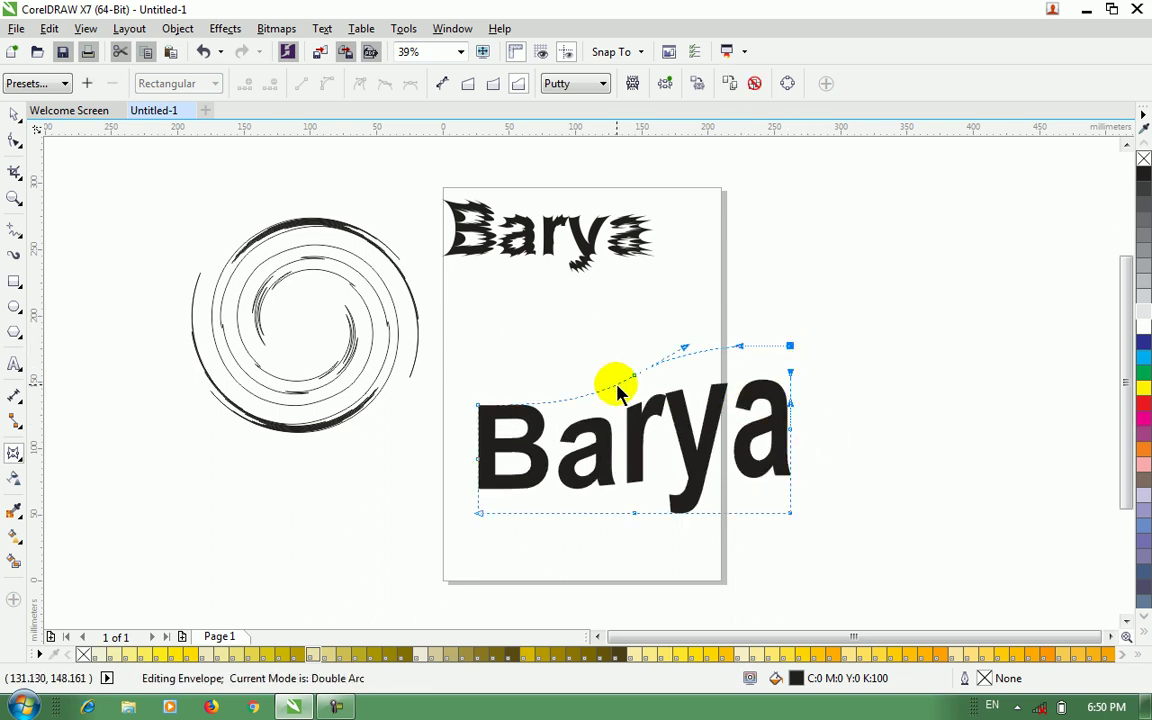
pyautogui.hotkey('ctrl', 'z')
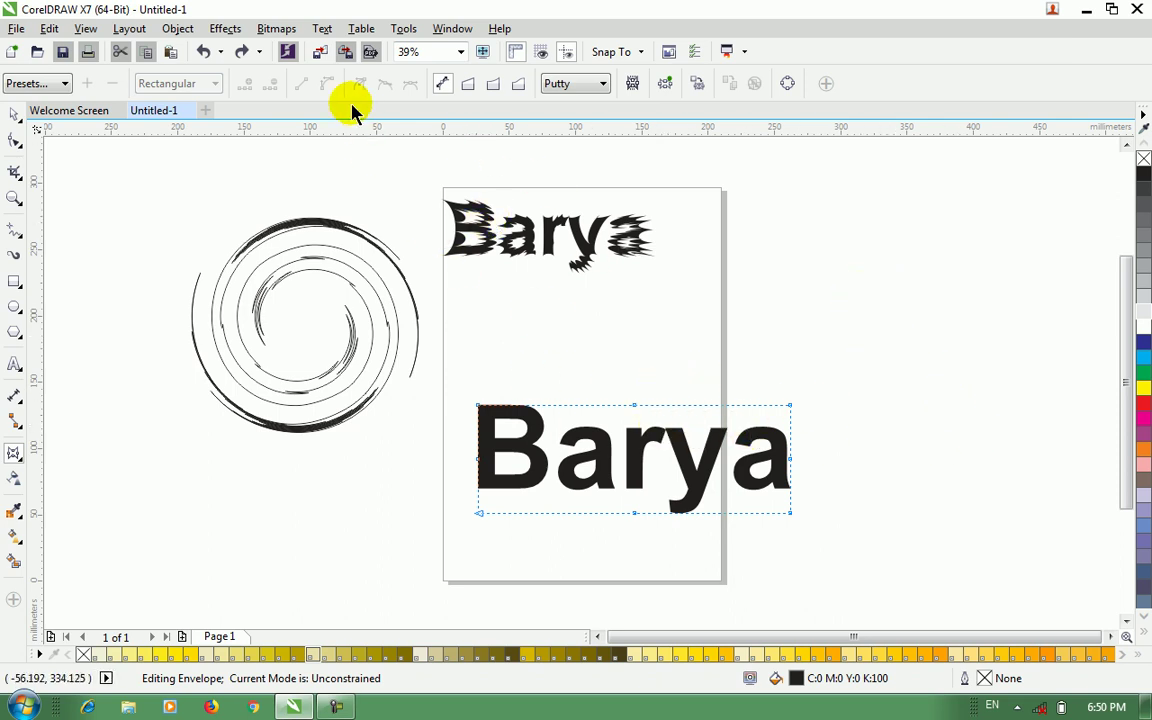
# Step: Try the right-slanting parallelogram envelope preset on the large text after previewing the circle preset, then undo it and close the envelope settings
pyautogui.click(225, 28)
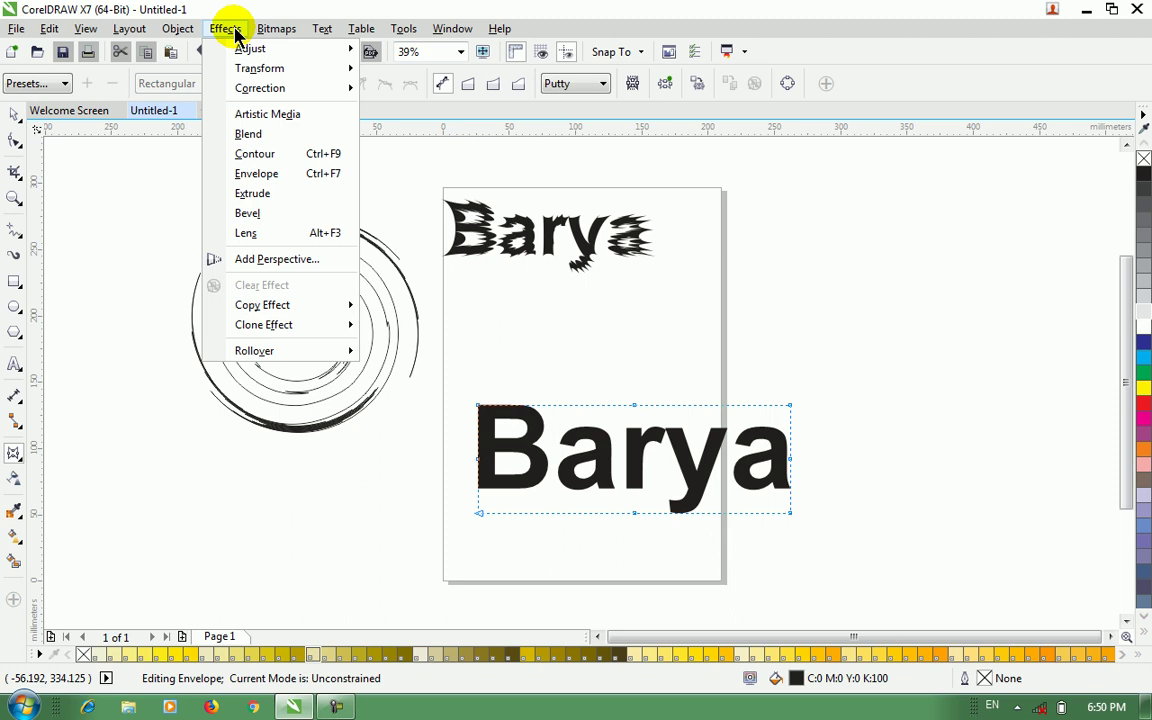
pyautogui.click(313, 174)
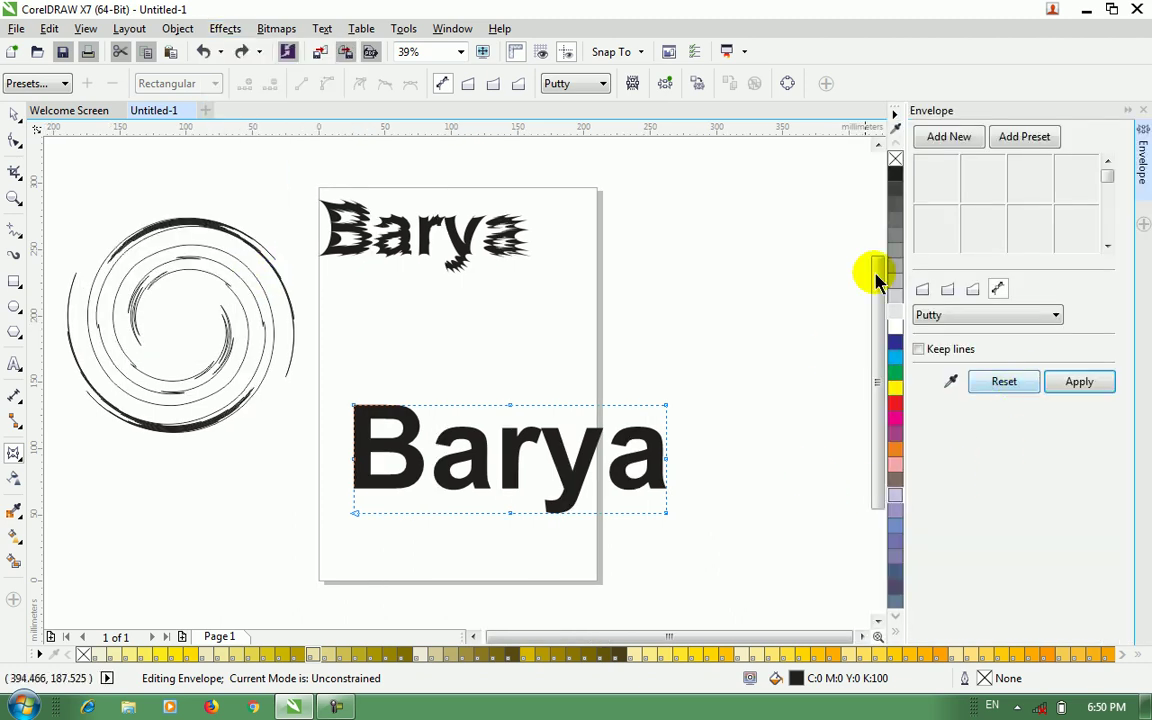
pyautogui.click(958, 143)
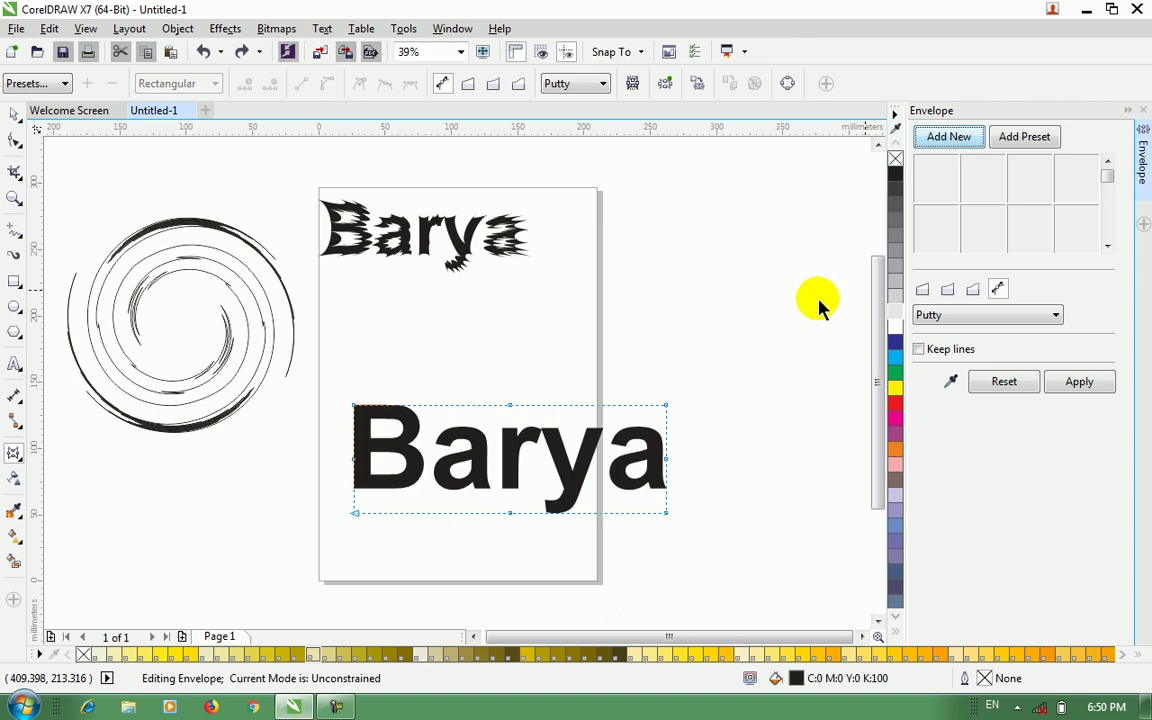
pyautogui.click(1026, 140)
pyautogui.click(1034, 166)
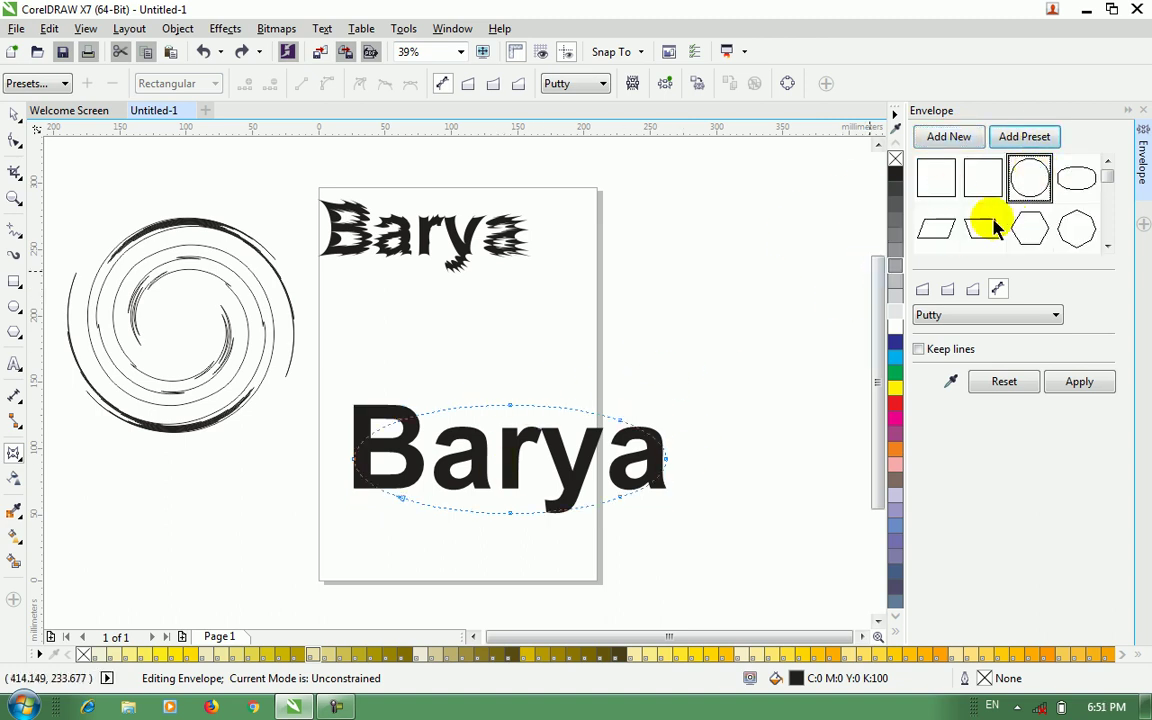
pyautogui.click(933, 229)
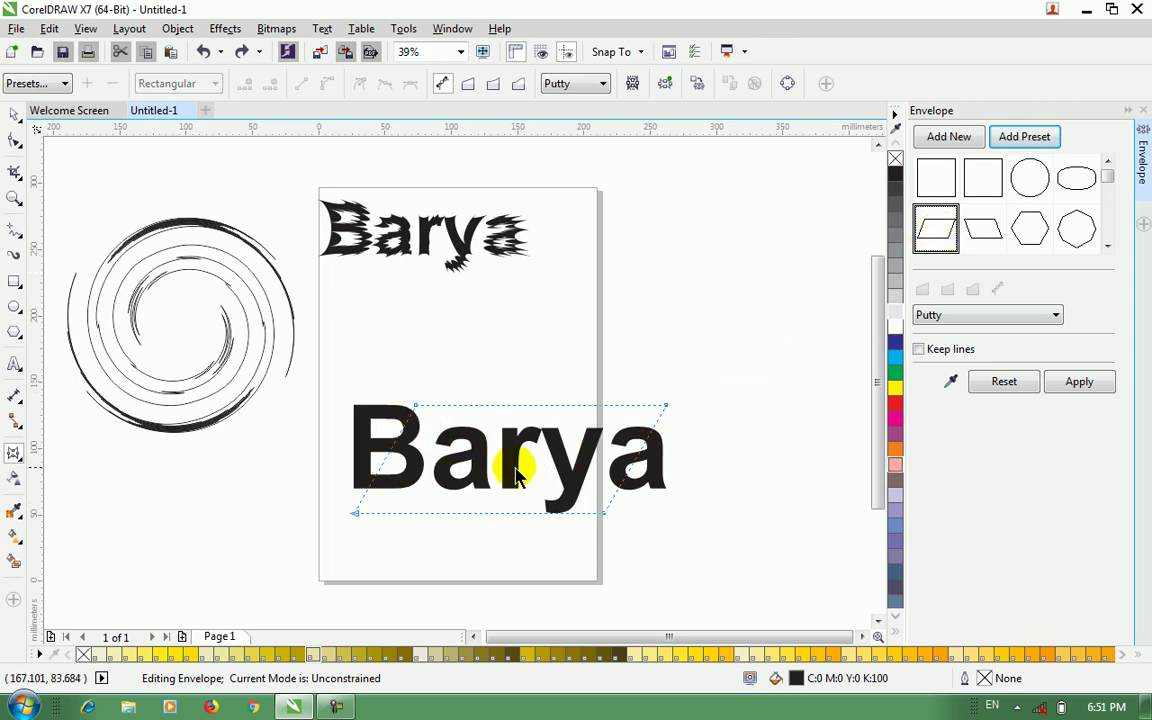
pyautogui.click(1077, 381)
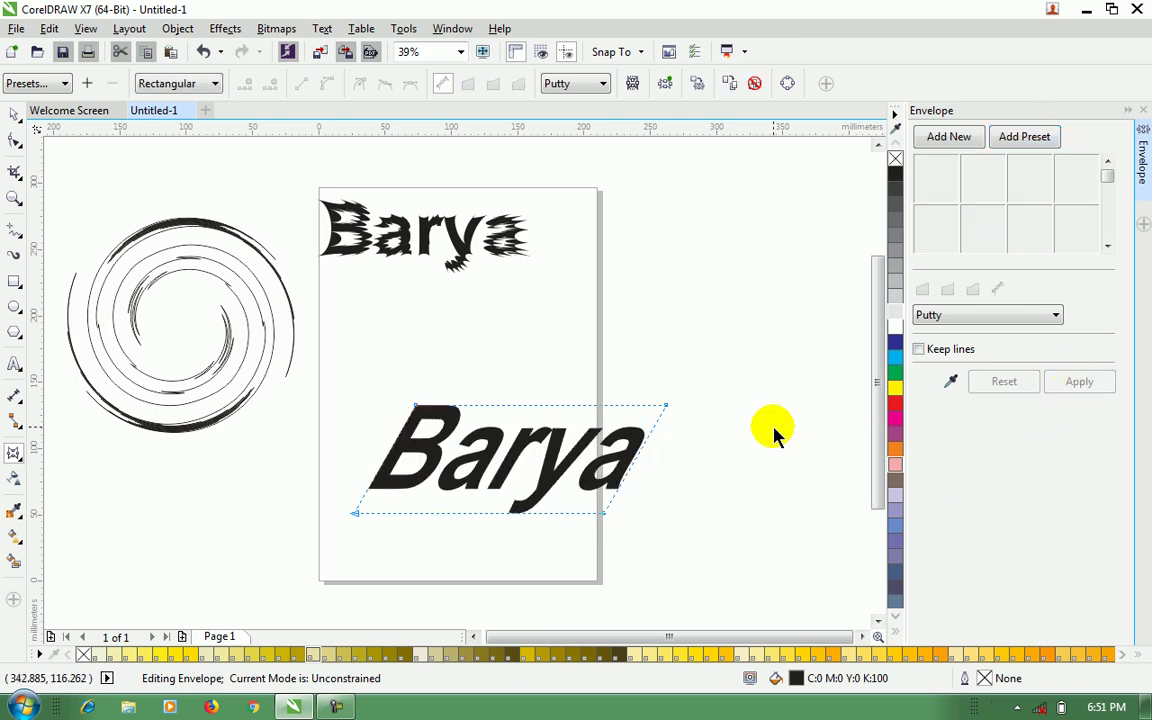
pyautogui.hotkey('ctrl', 'z')
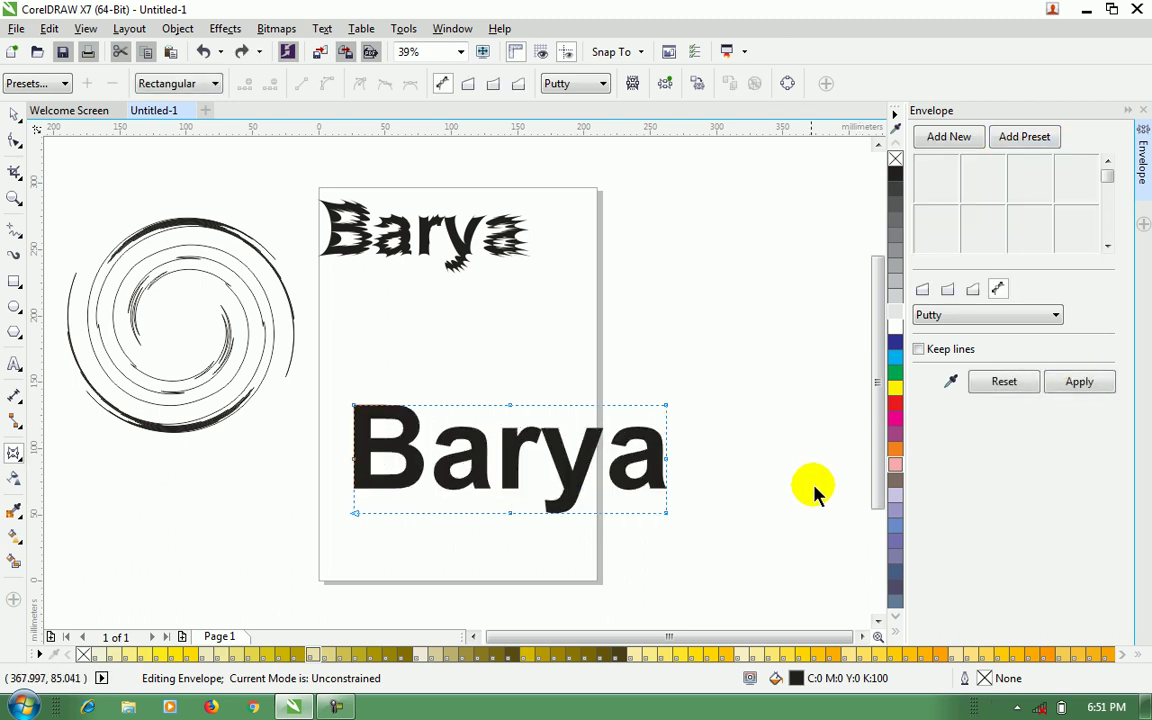
pyautogui.click(1143, 110)
# Step: Move the large text up to just below the distorted "Barya", shift the swirl up and to the left, and deselect it
pyautogui.click(14, 453)
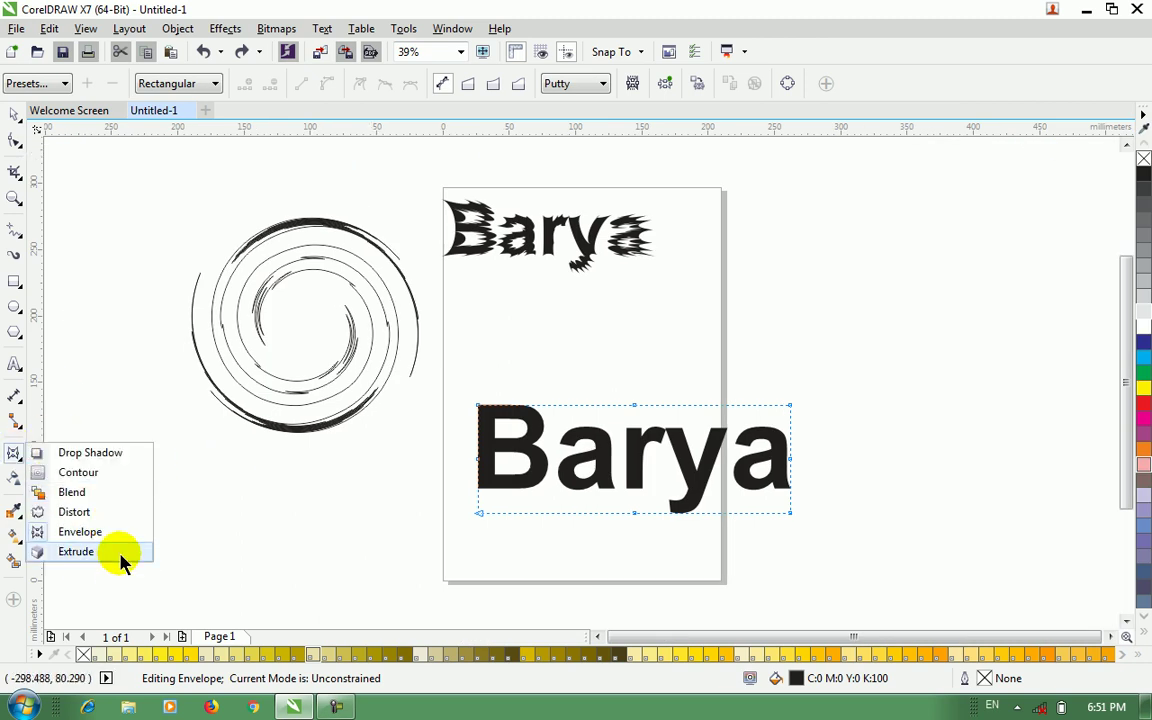
pyautogui.click(15, 114)
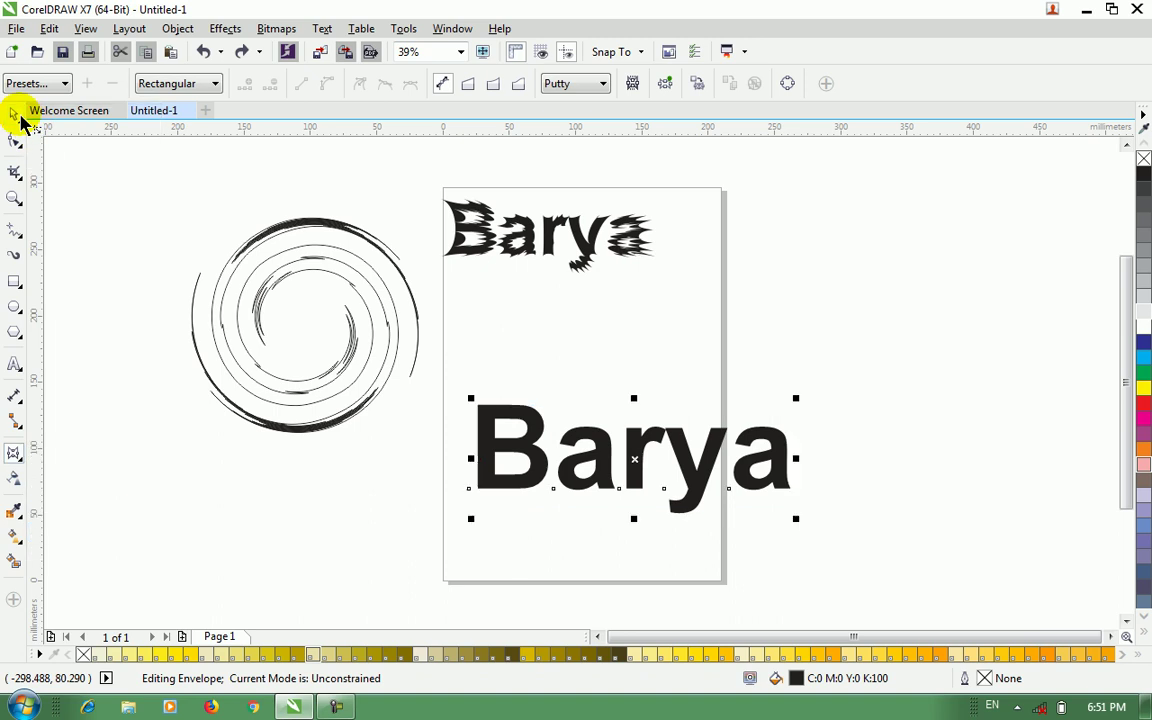
pyautogui.moveTo(710, 462); pyautogui.dragTo(718, 369)
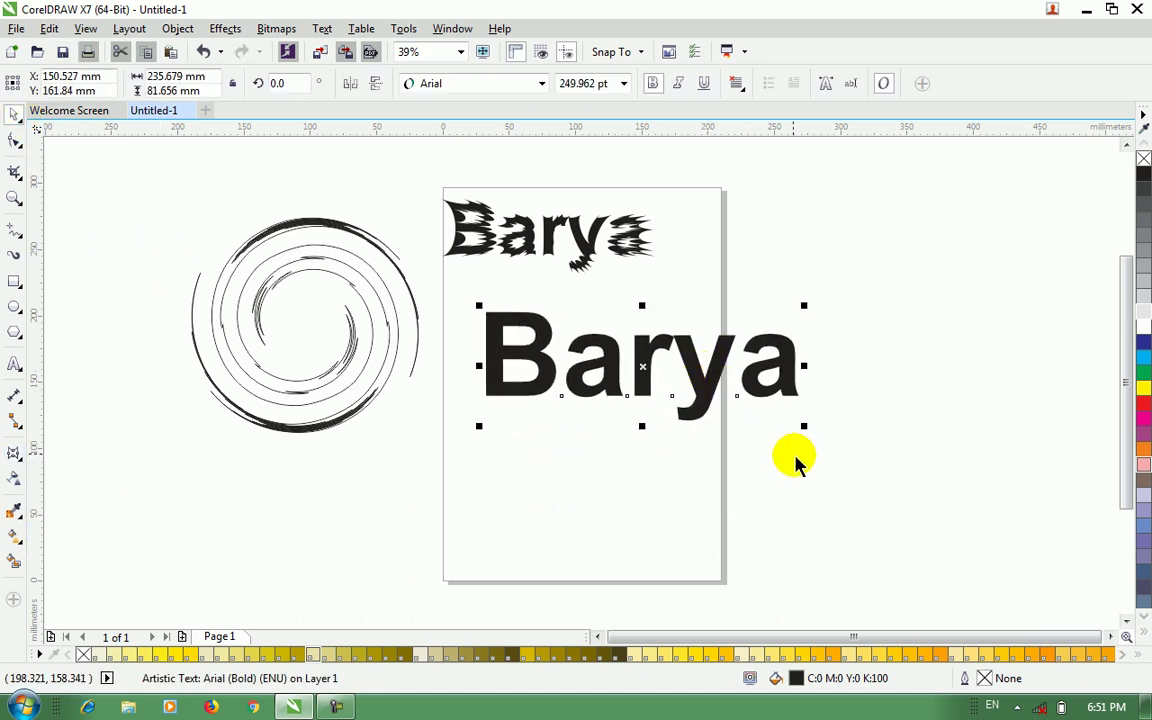
pyautogui.click(669, 406)
pyautogui.moveTo(355, 278); pyautogui.dragTo(328, 245)
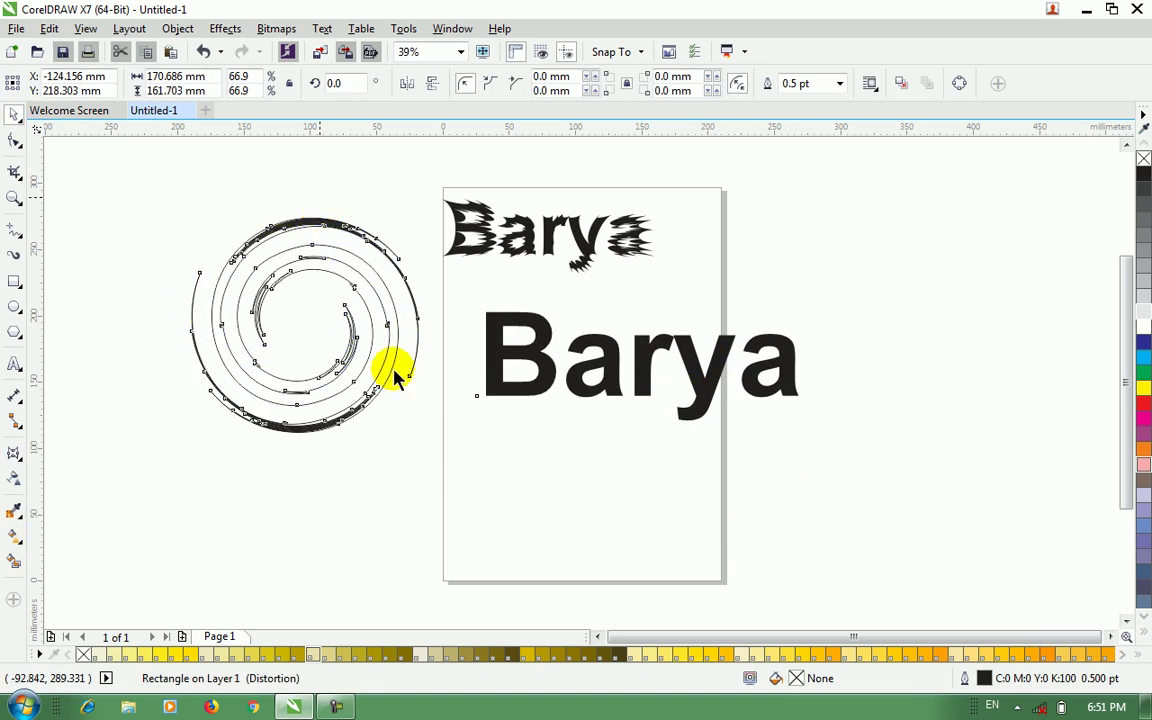
pyautogui.click(406, 428)
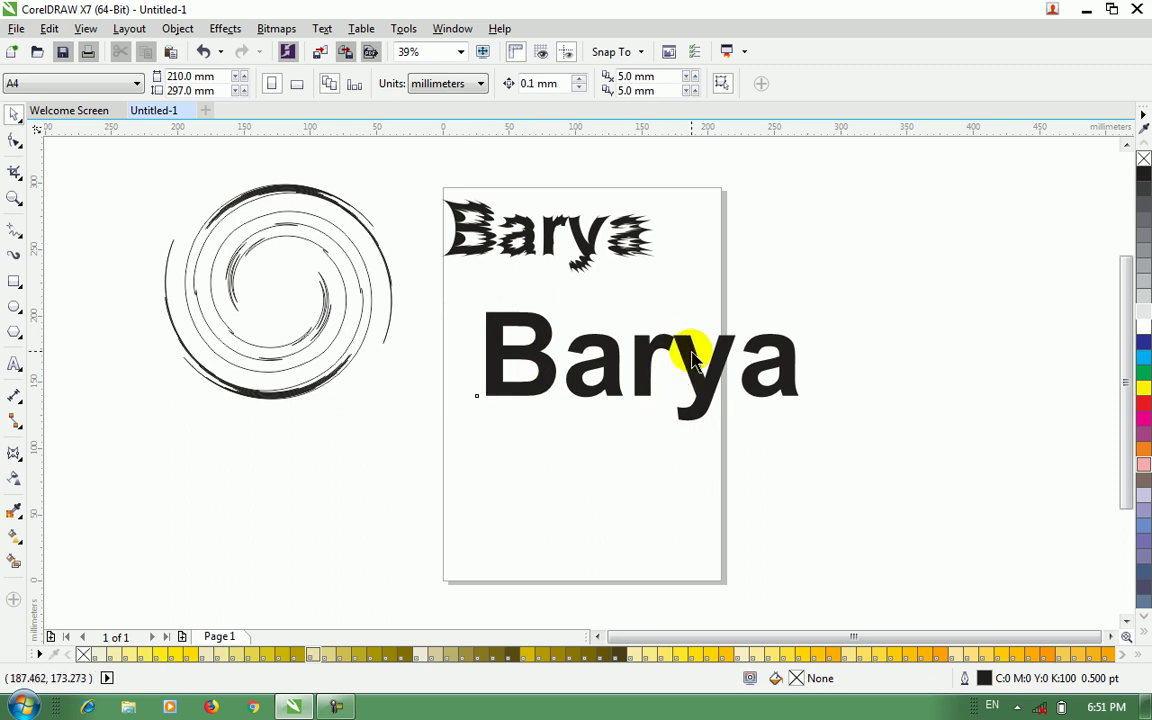
# Step: Extrude the large "Barya" text from its centre toward a vanishing point below and to the right, with a depth of 20
pyautogui.click(691, 386)
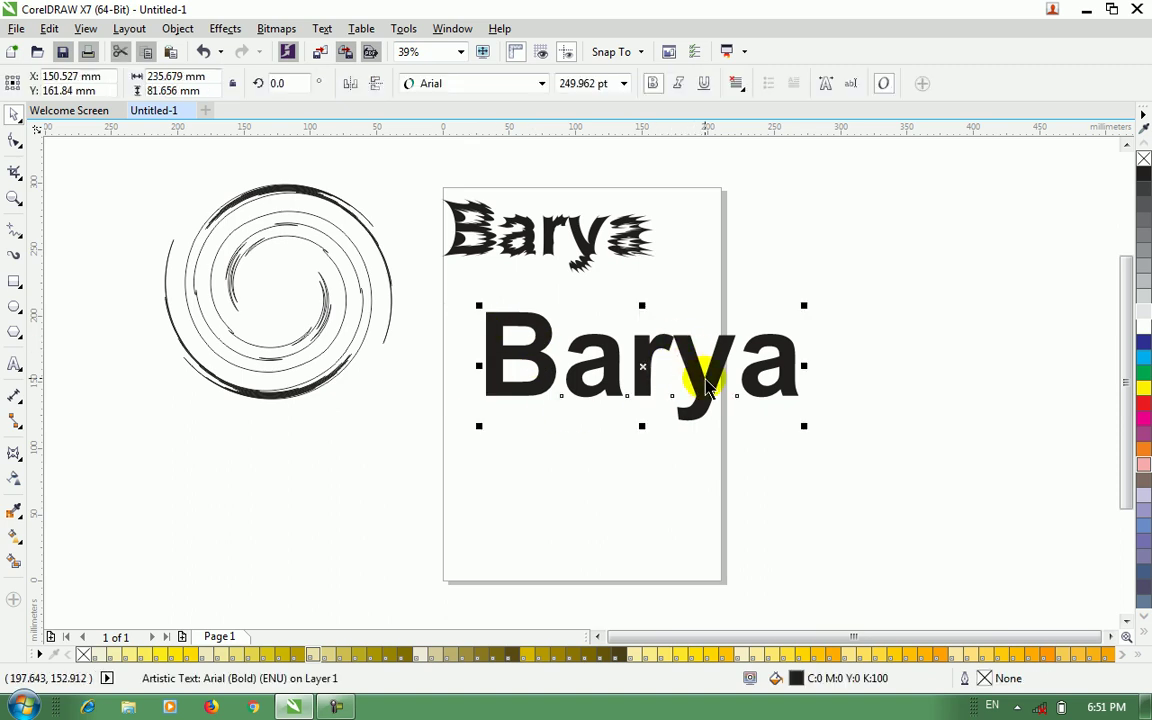
pyautogui.click(13, 453)
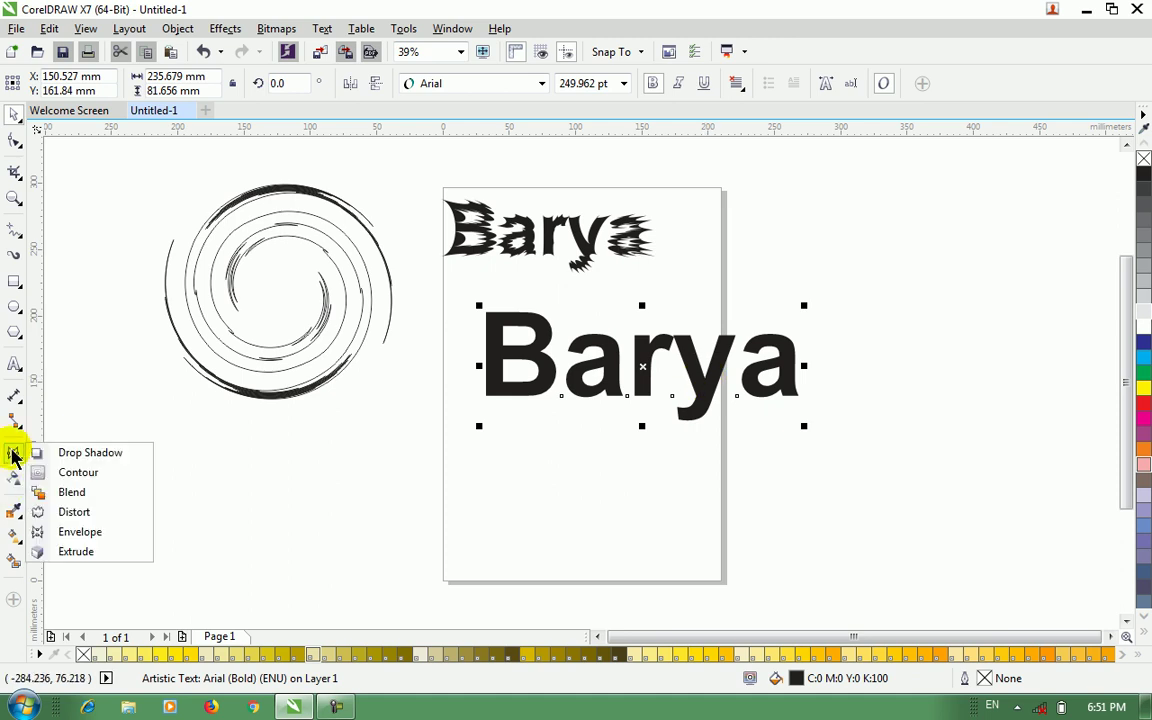
pyautogui.click(60, 551)
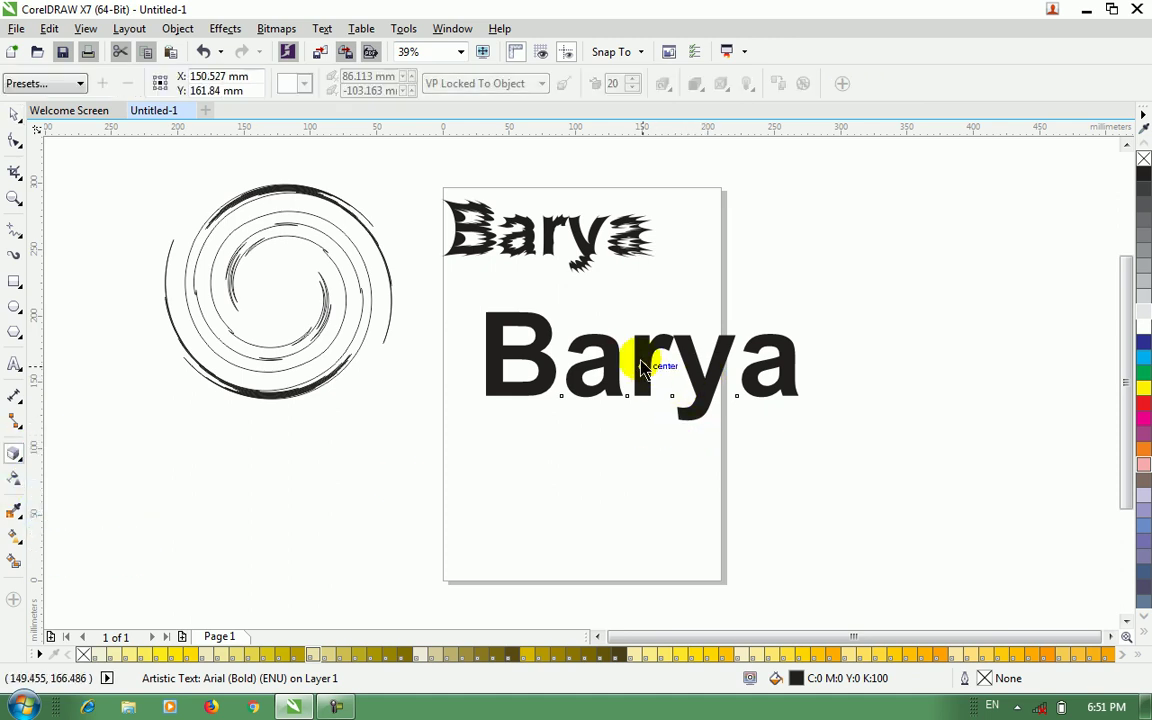
pyautogui.moveTo(652, 370); pyautogui.dragTo(707, 512)
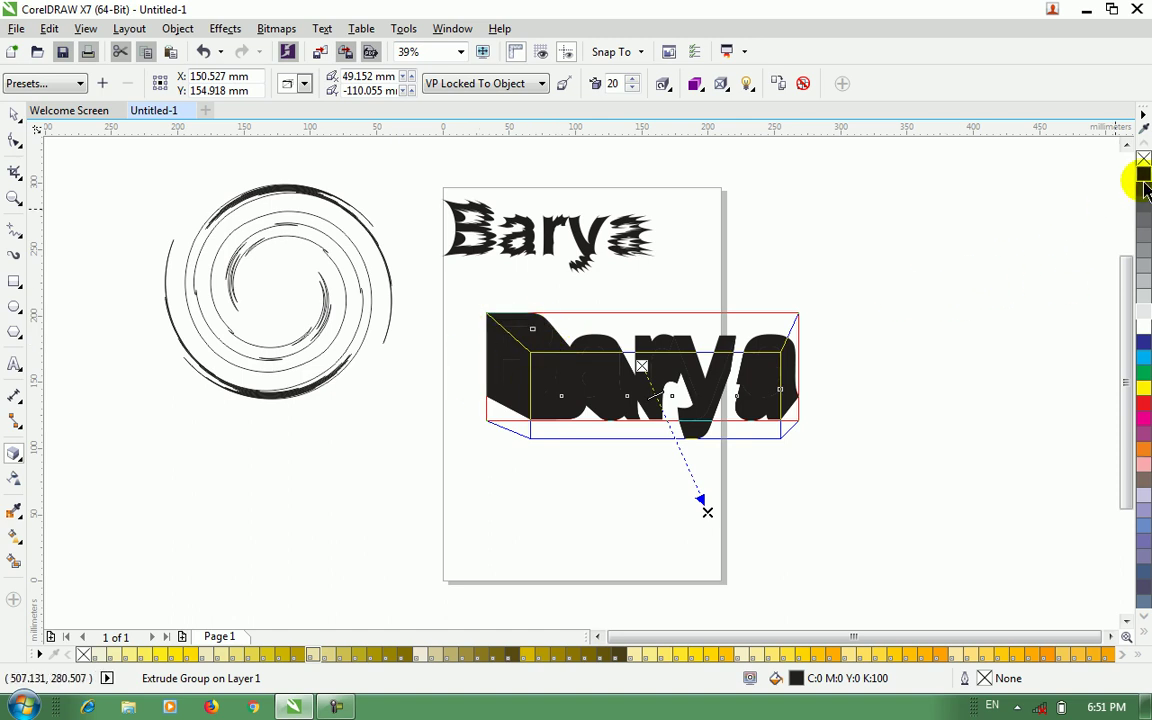
# Step: Give the extruded "Barya" text a 10% black outline and deselect it
pyautogui.rightClick(1143, 312)
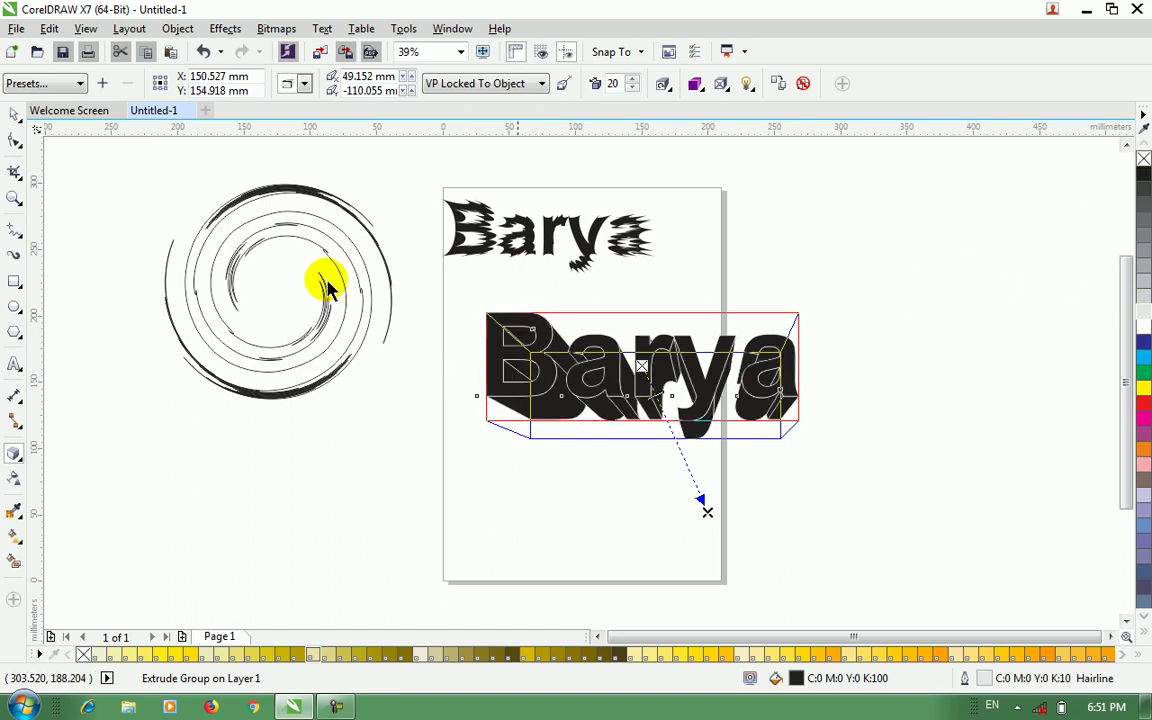
pyautogui.click(14, 115)
pyautogui.click(786, 407)
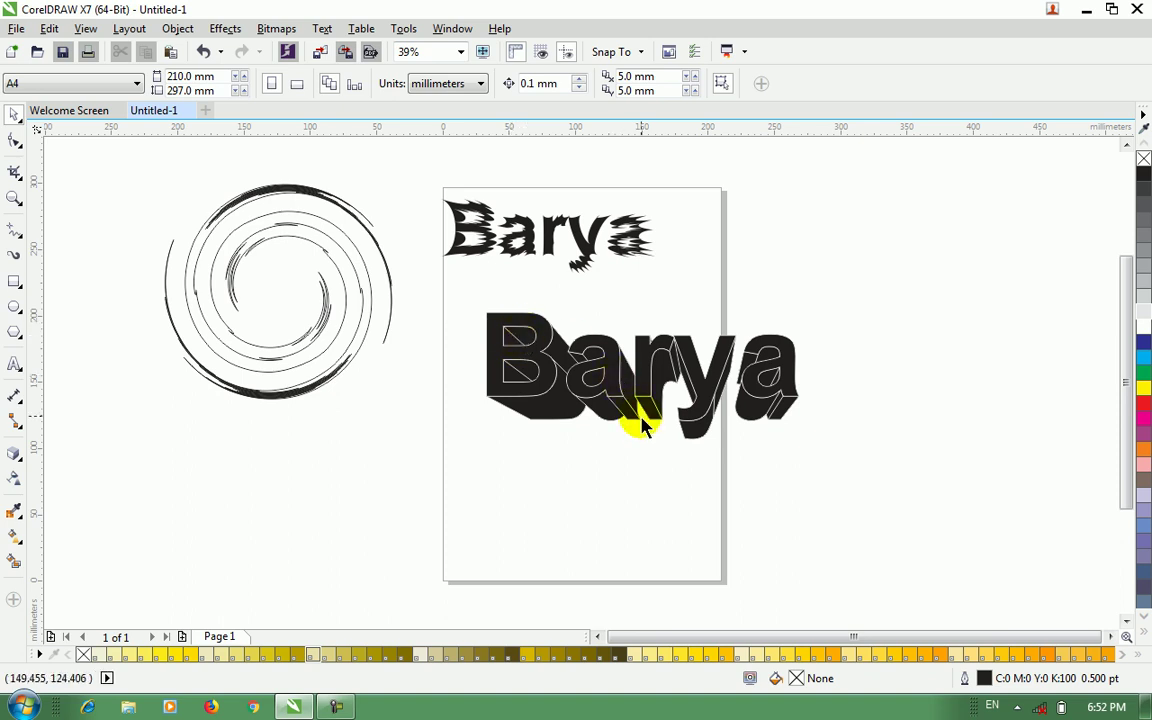
# Step: Select the whole extruded "Barya" group and set its extrusion depth to 30
pyautogui.click(729, 392)
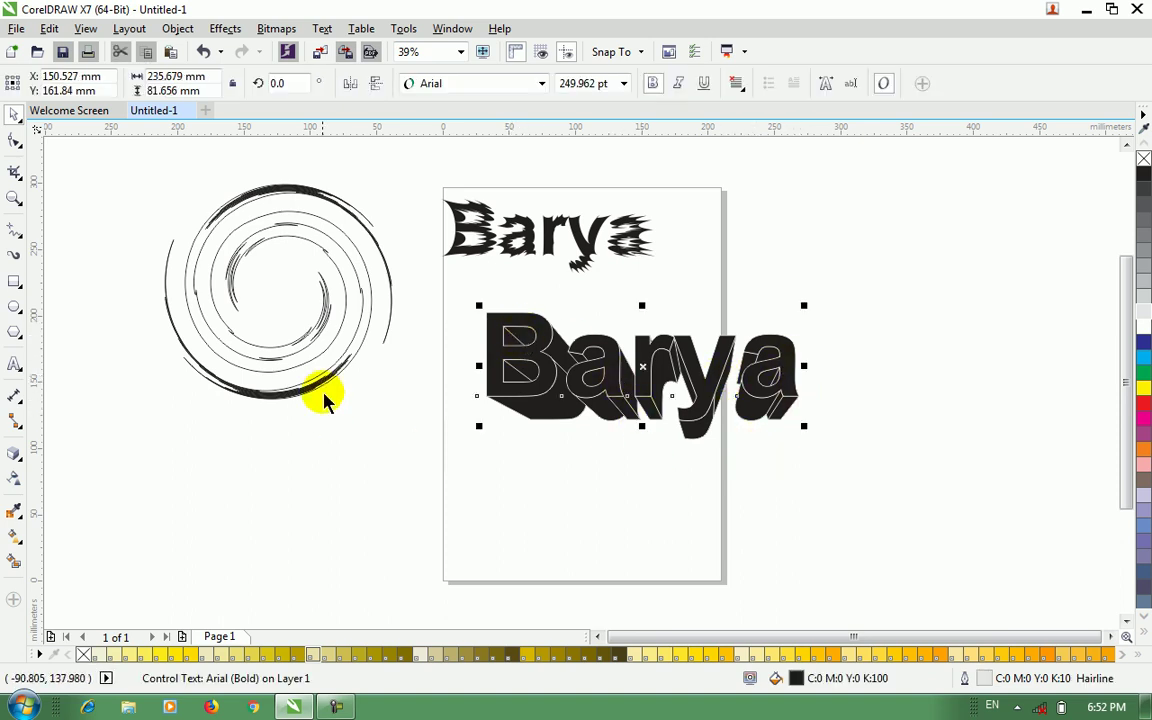
pyautogui.click(586, 428)
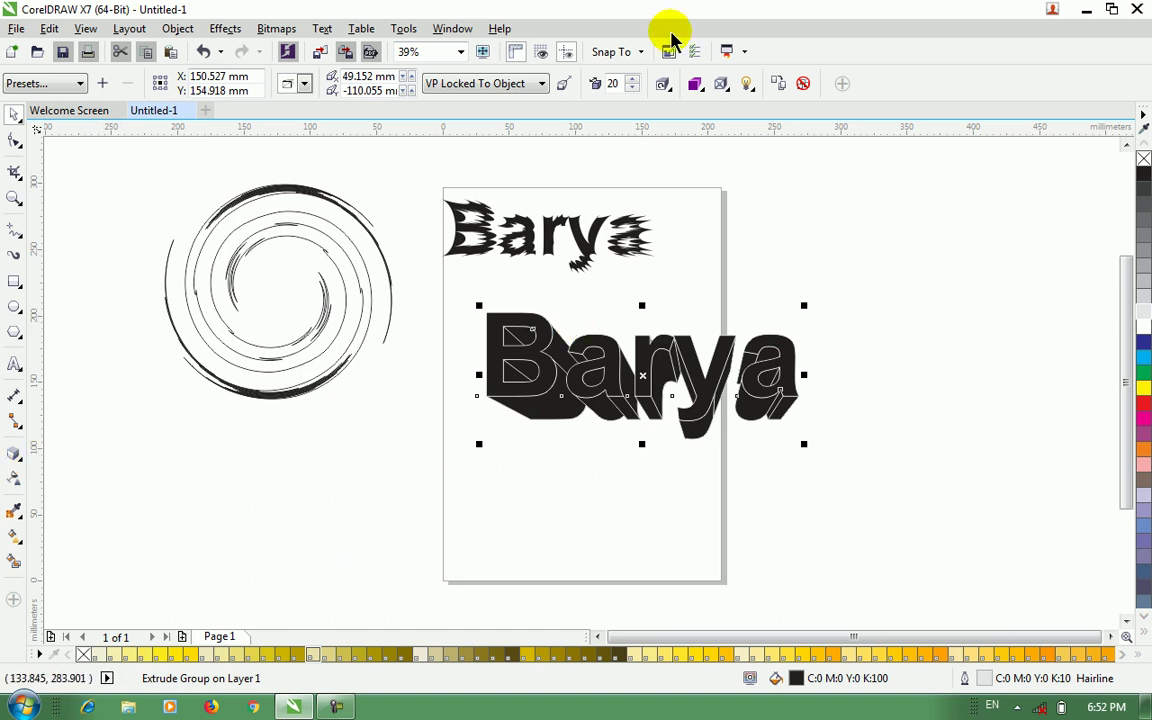
pyautogui.click(631, 81)
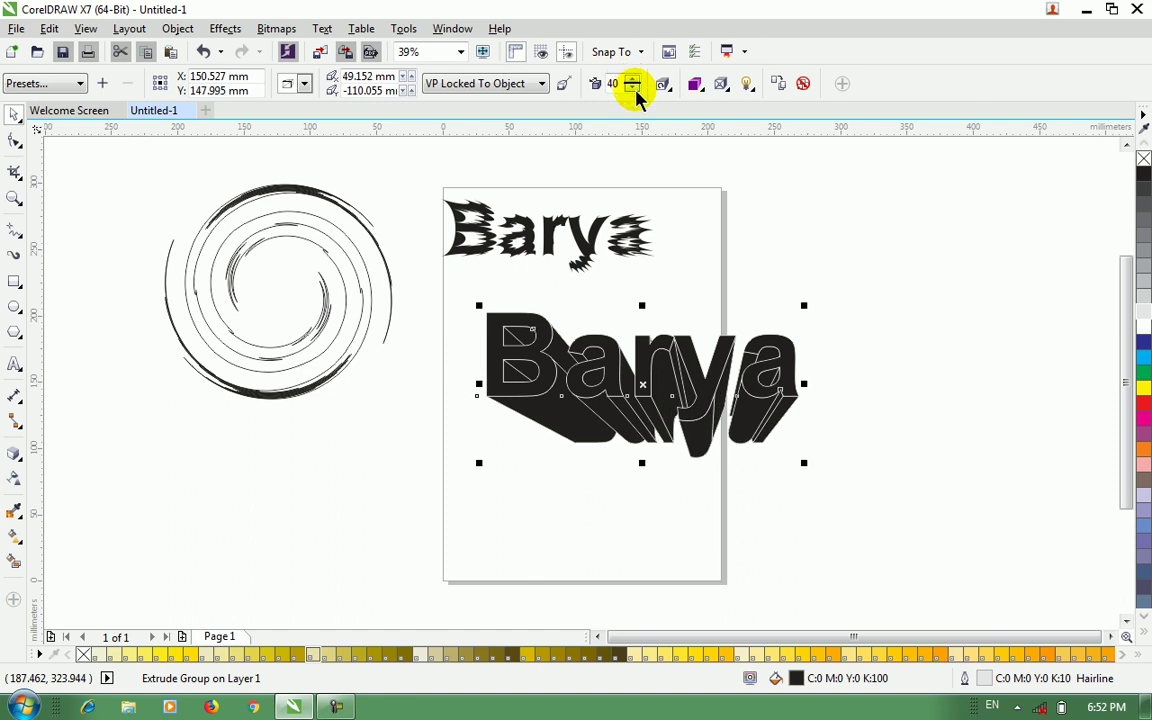
pyautogui.click(633, 88)
pyautogui.click(633, 88)
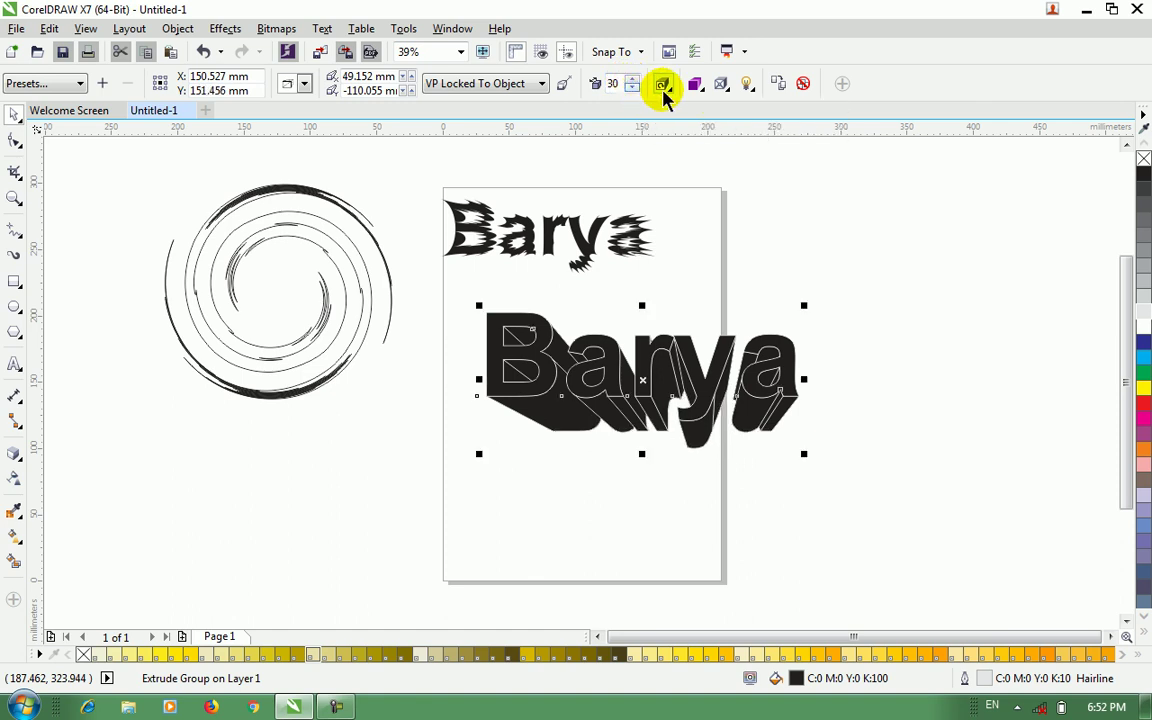
# Step: Try rotating the extruded "Barya" text freely in 3D, tilting it in several directions
pyautogui.click(663, 88)
pyautogui.moveTo(733, 152); pyautogui.dragTo(745, 198)
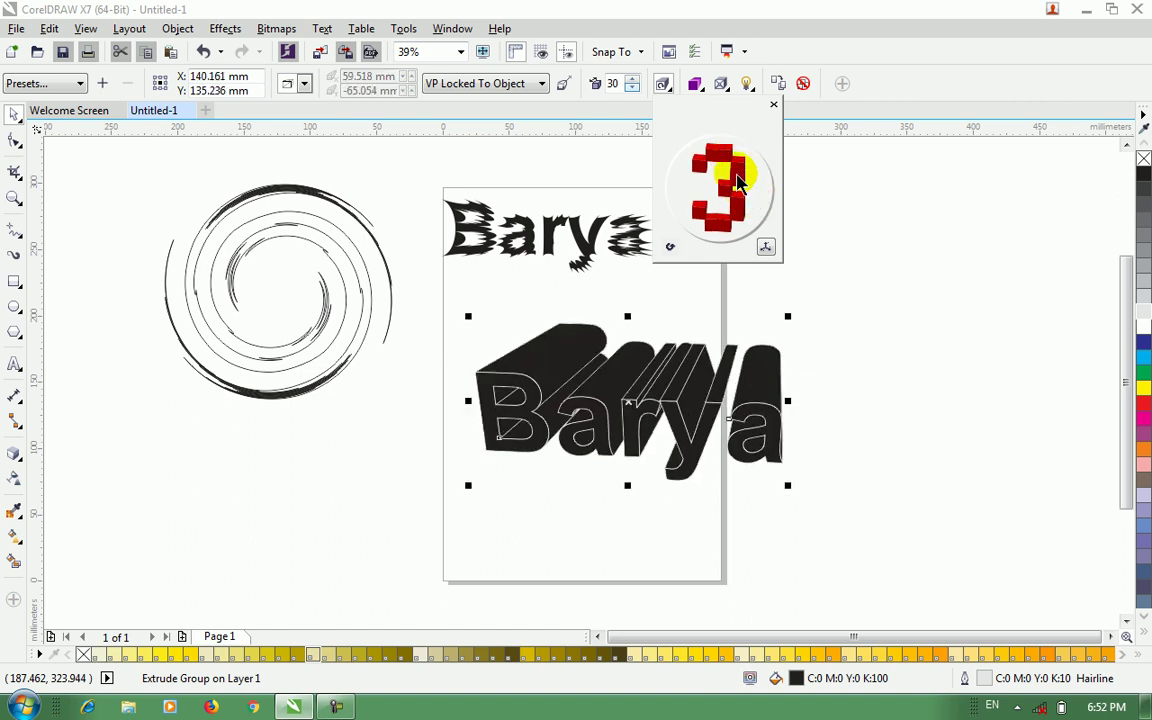
pyautogui.moveTo(724, 153); pyautogui.dragTo(739, 167)
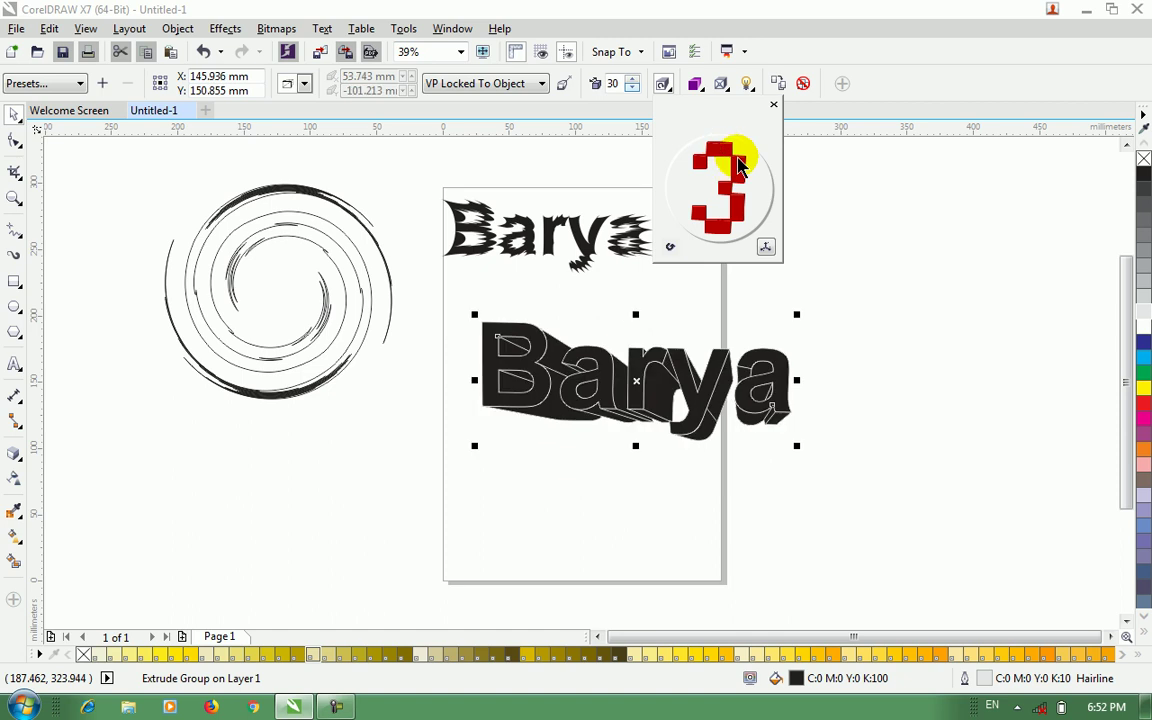
pyautogui.click(770, 245)
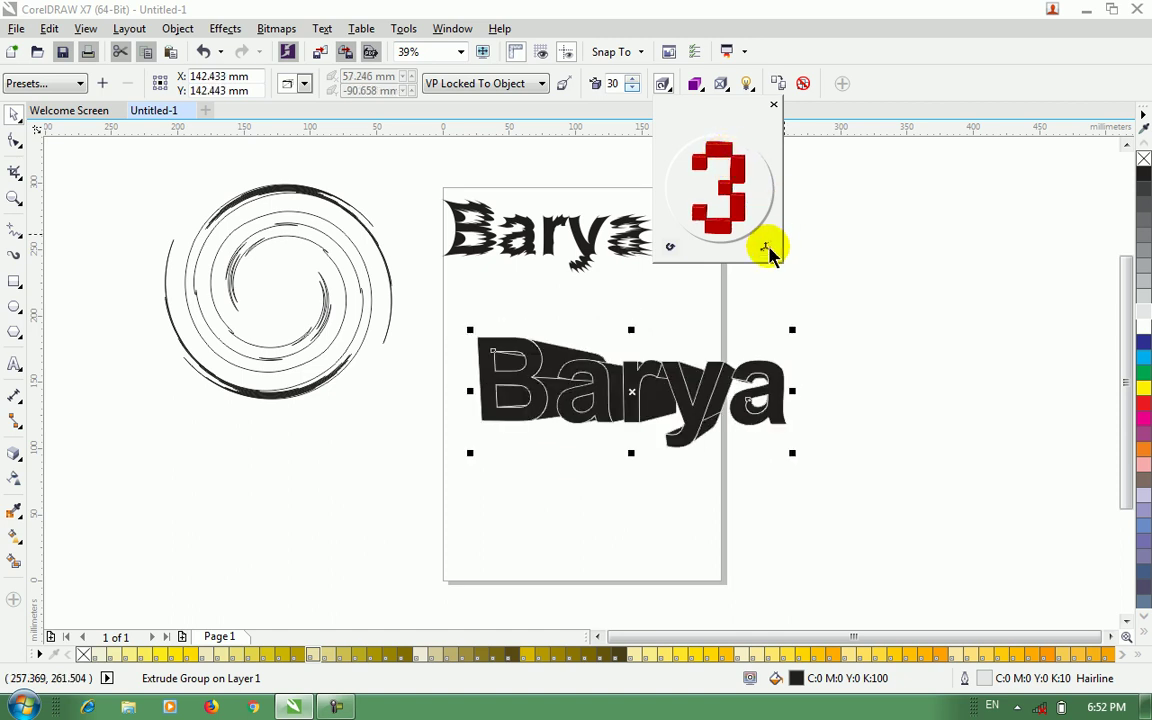
# Step: Show the numeric rotation values, nudge z up and return it to -1, and go back to the interactive rotation preview
pyautogui.click(767, 248)
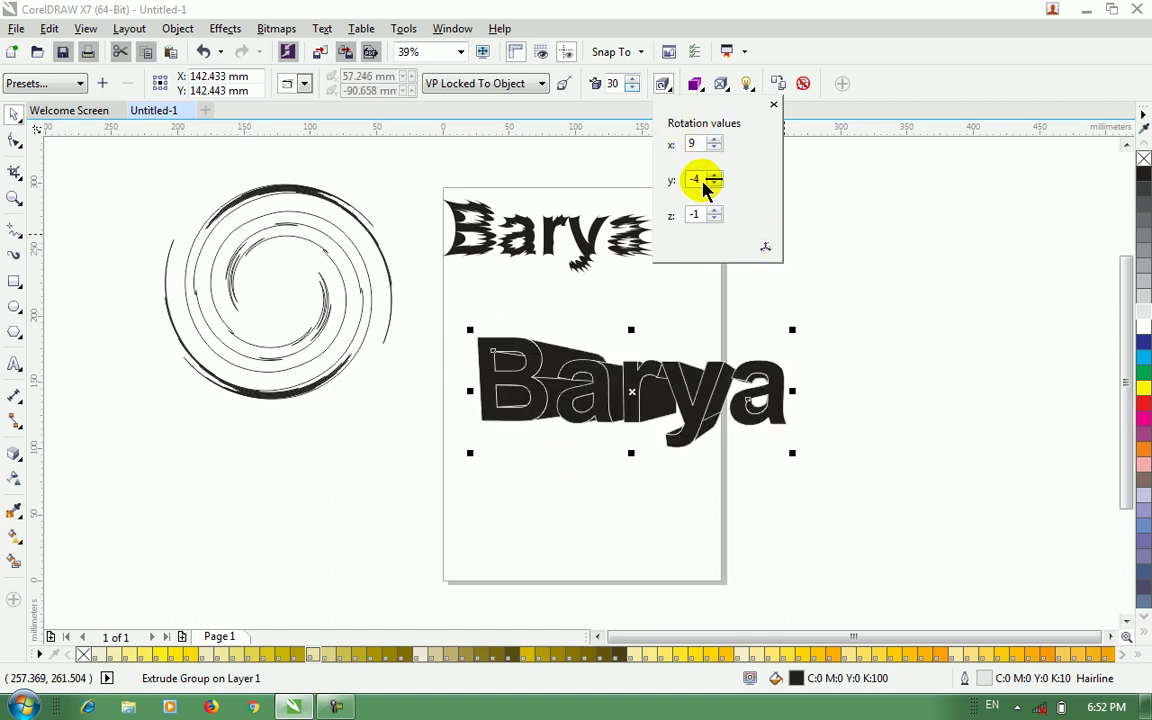
pyautogui.click(715, 211)
pyautogui.click(715, 218)
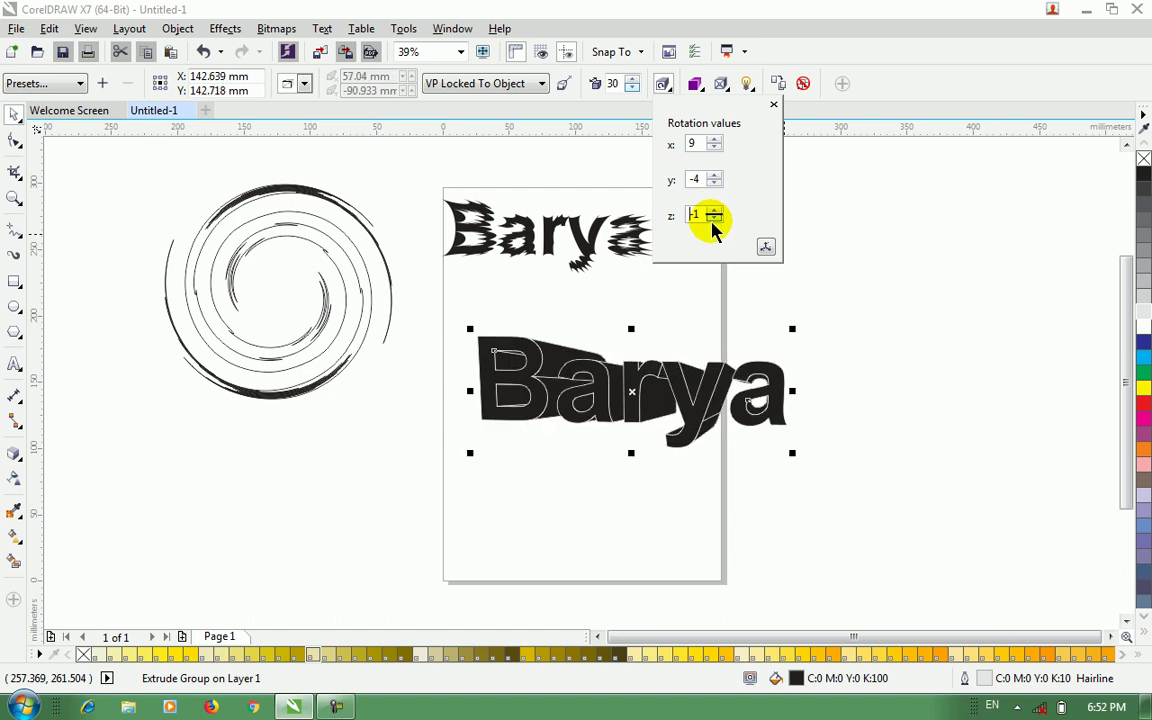
pyautogui.click(767, 248)
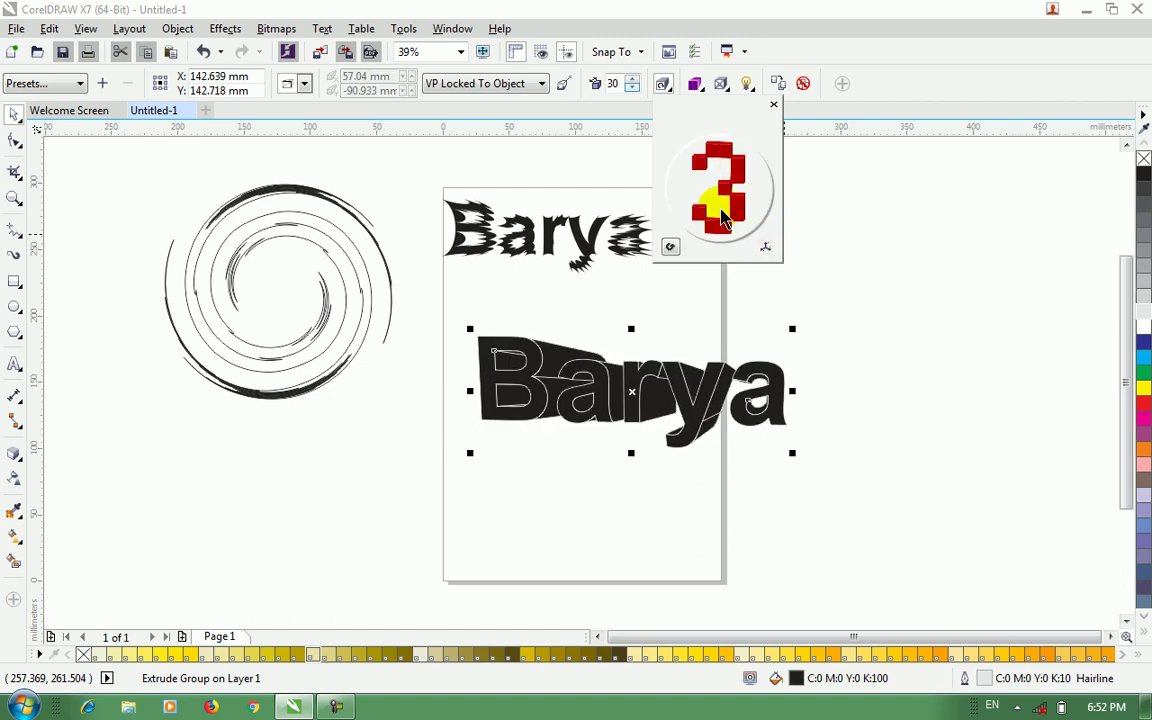
# Step: Reset the extrusion's rotation and rotate the text in 3D so its depth recedes upward and to the right
pyautogui.click(670, 248)
pyautogui.moveTo(689, 236); pyautogui.dragTo(735, 188)
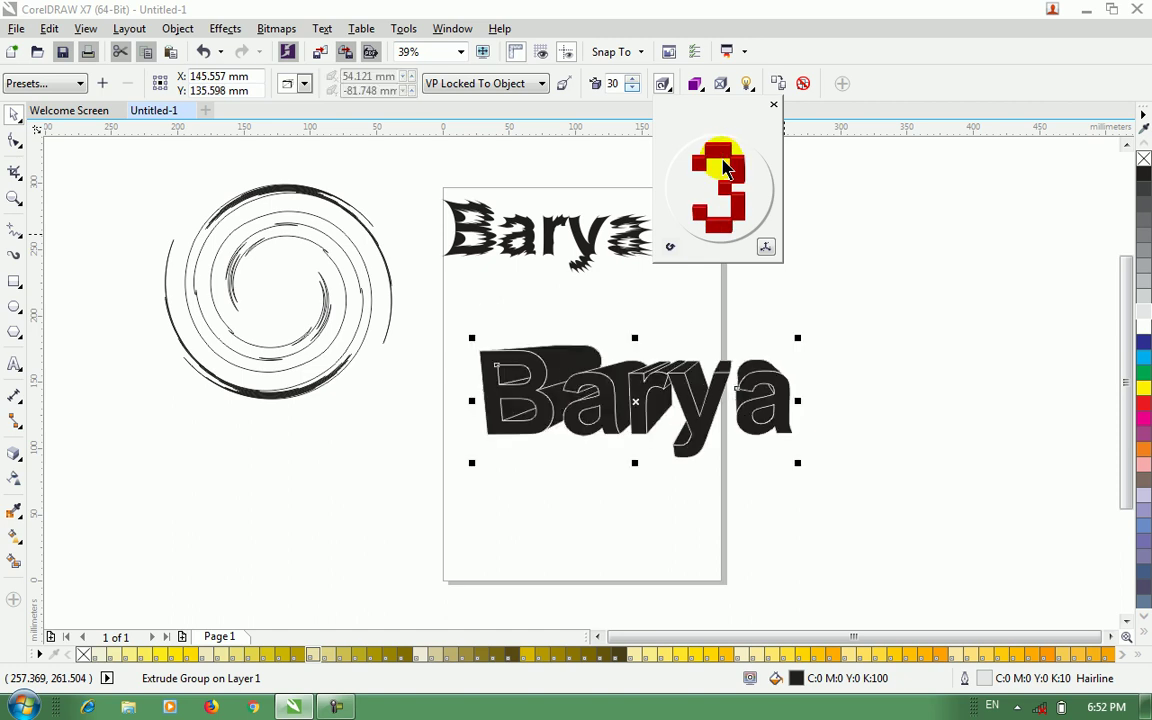
pyautogui.moveTo(729, 166); pyautogui.dragTo(736, 167)
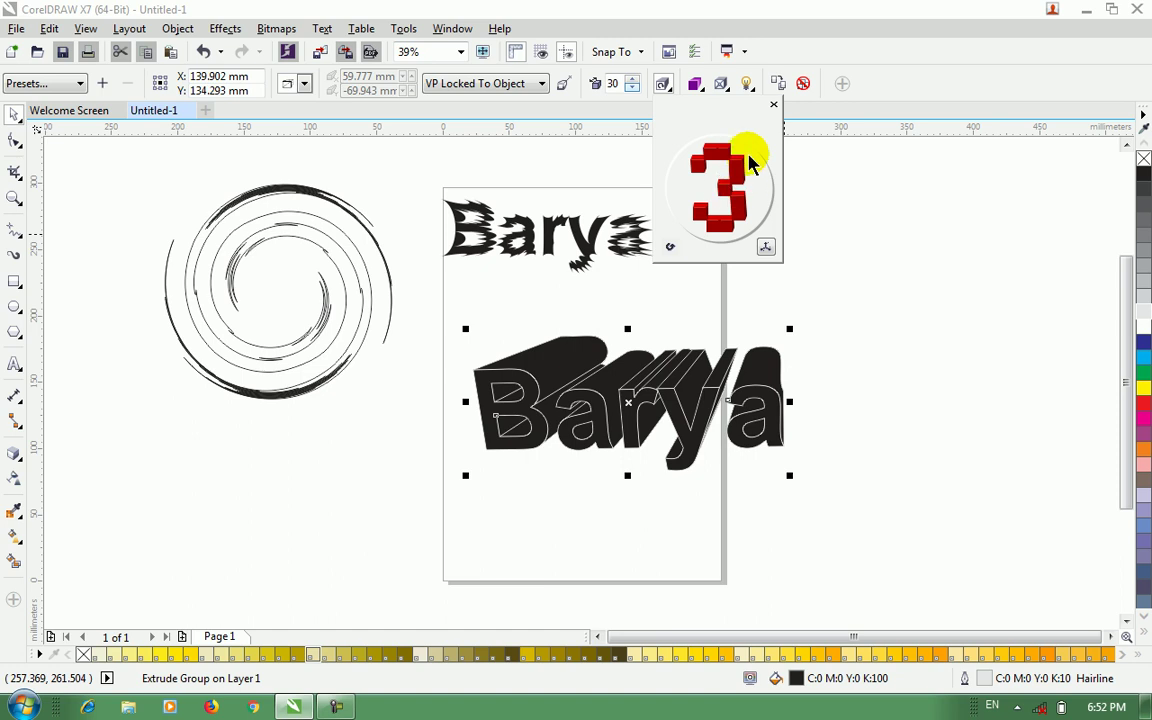
# Step: Colour the sides of the extrusion solid red
pyautogui.click(694, 85)
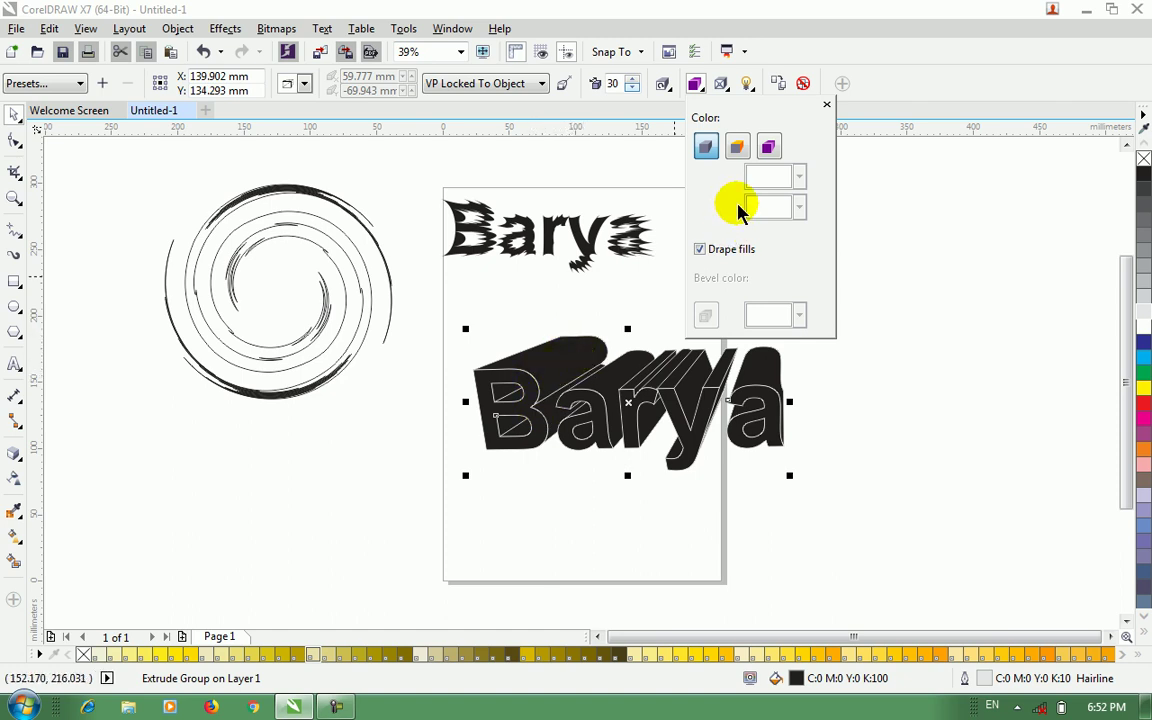
pyautogui.click(736, 147)
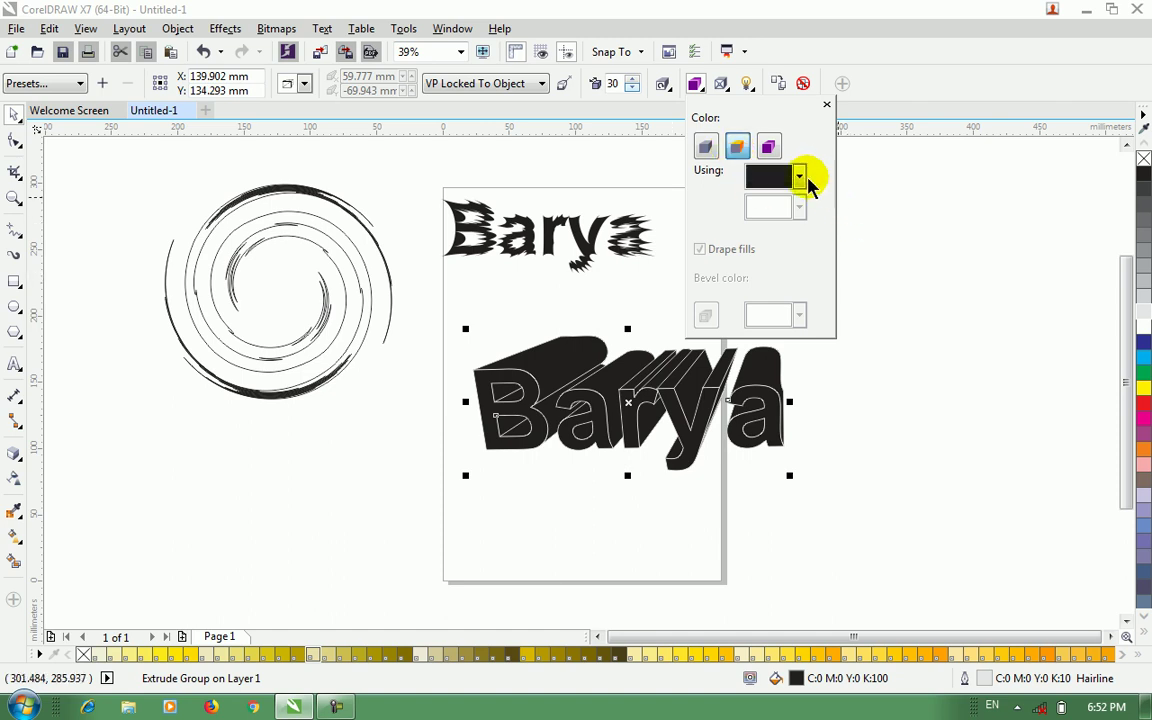
pyautogui.click(800, 177)
pyautogui.click(797, 229)
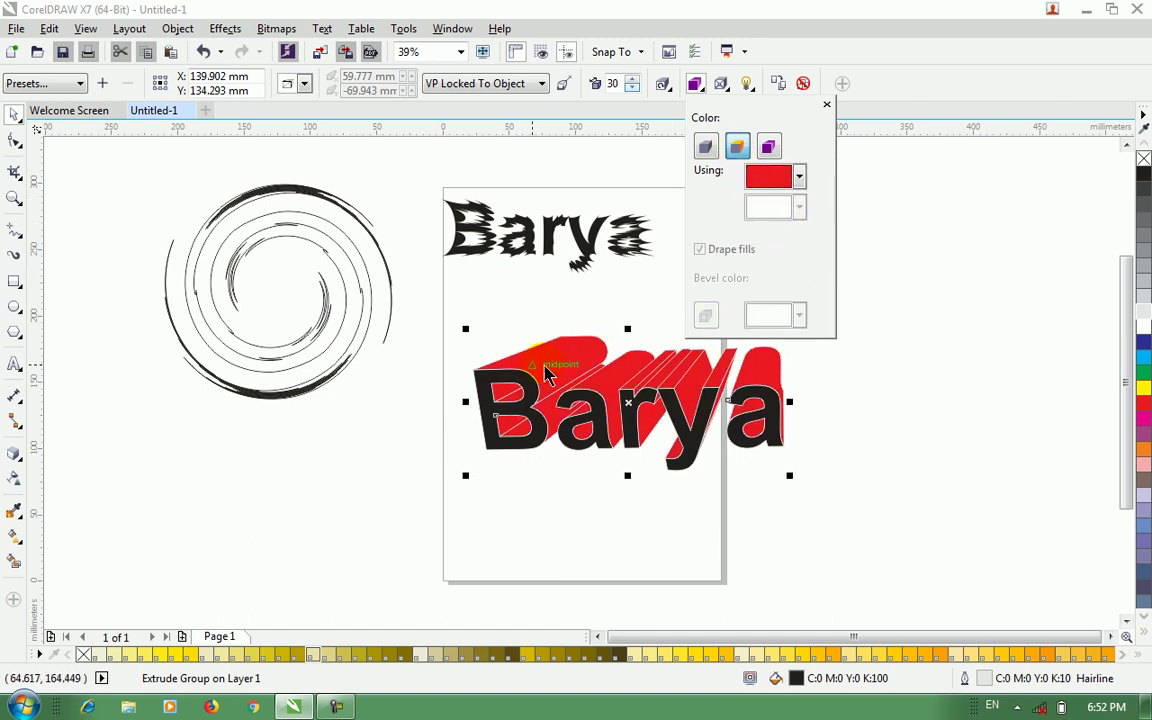
# Step: Shade the sides of the extrusion with a colour blend from magenta to black
pyautogui.click(769, 147)
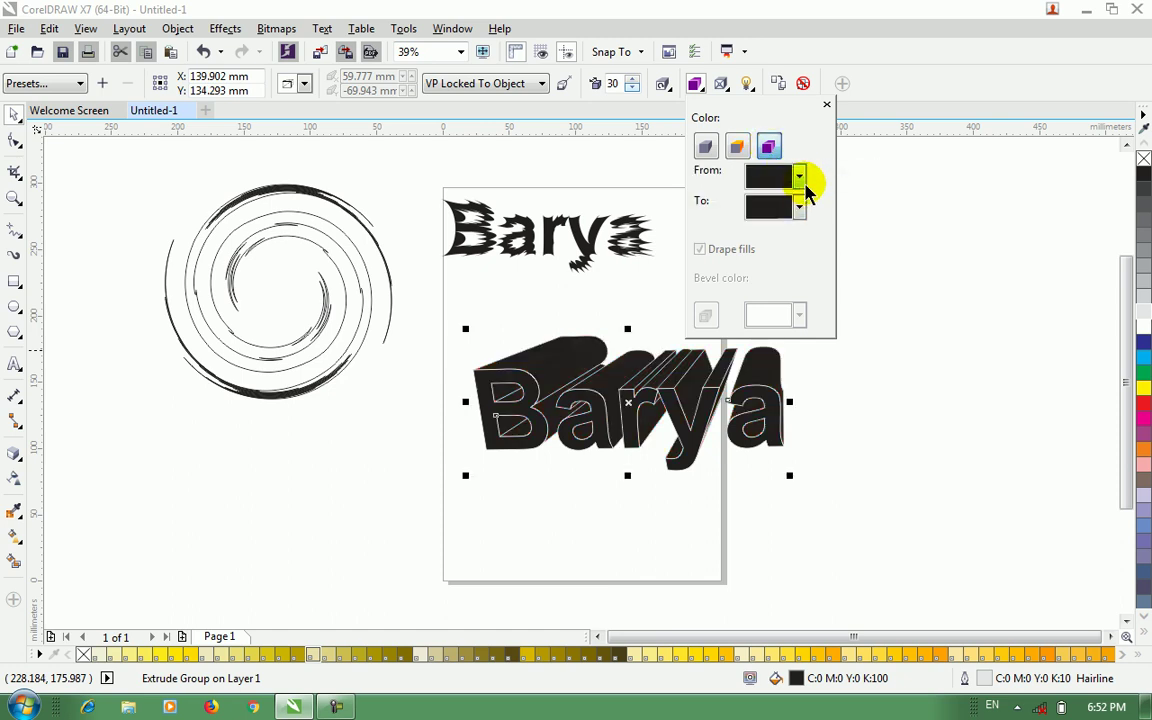
pyautogui.click(800, 177)
pyautogui.click(813, 229)
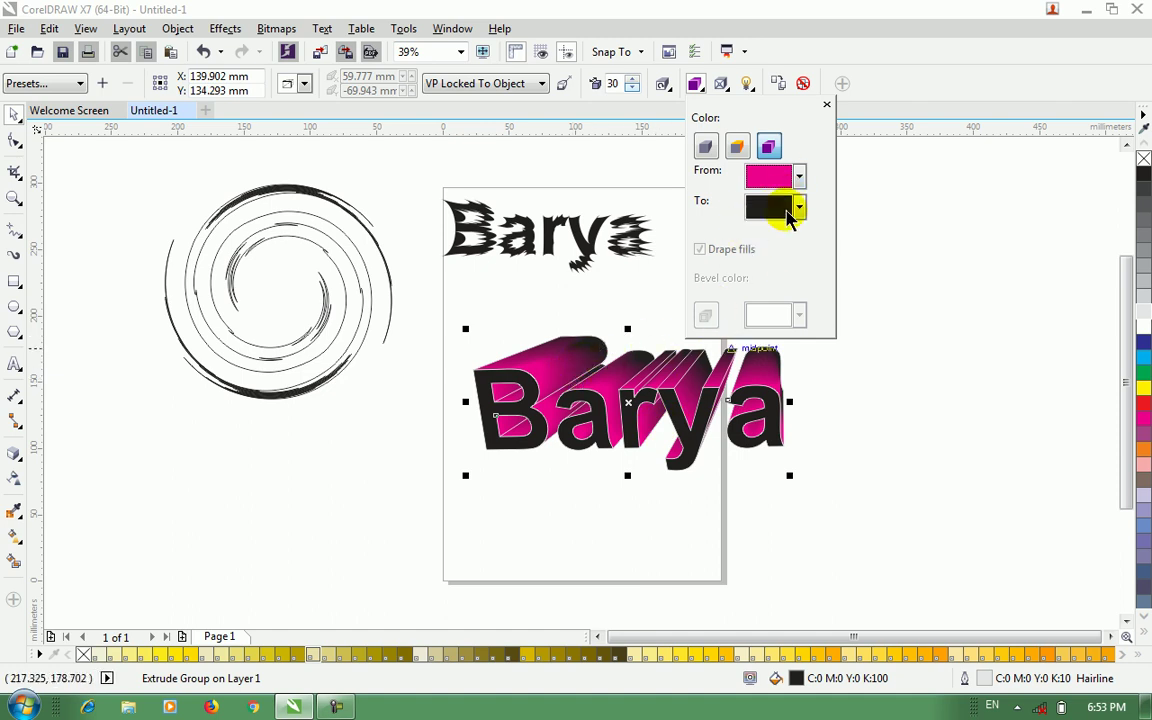
# Step: Try a 2.0 mm, 45° bevel on the extruded text, including bevel-only display, then remove the bevel
pyautogui.click(727, 83)
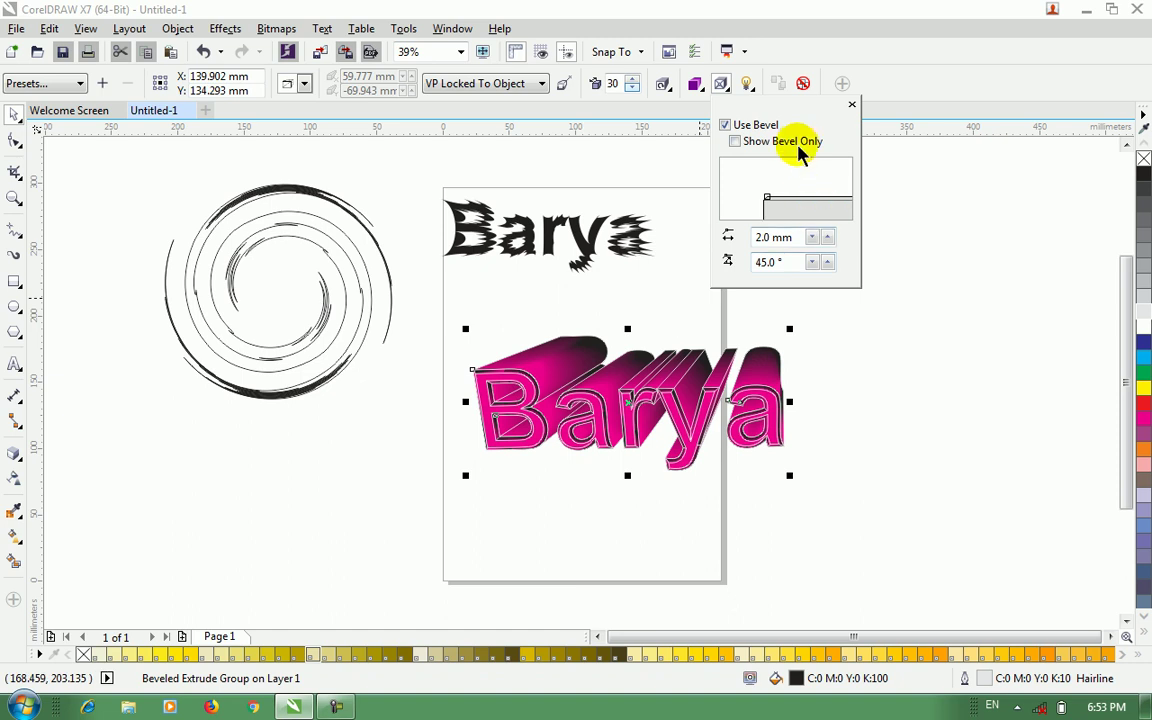
pyautogui.click(736, 141)
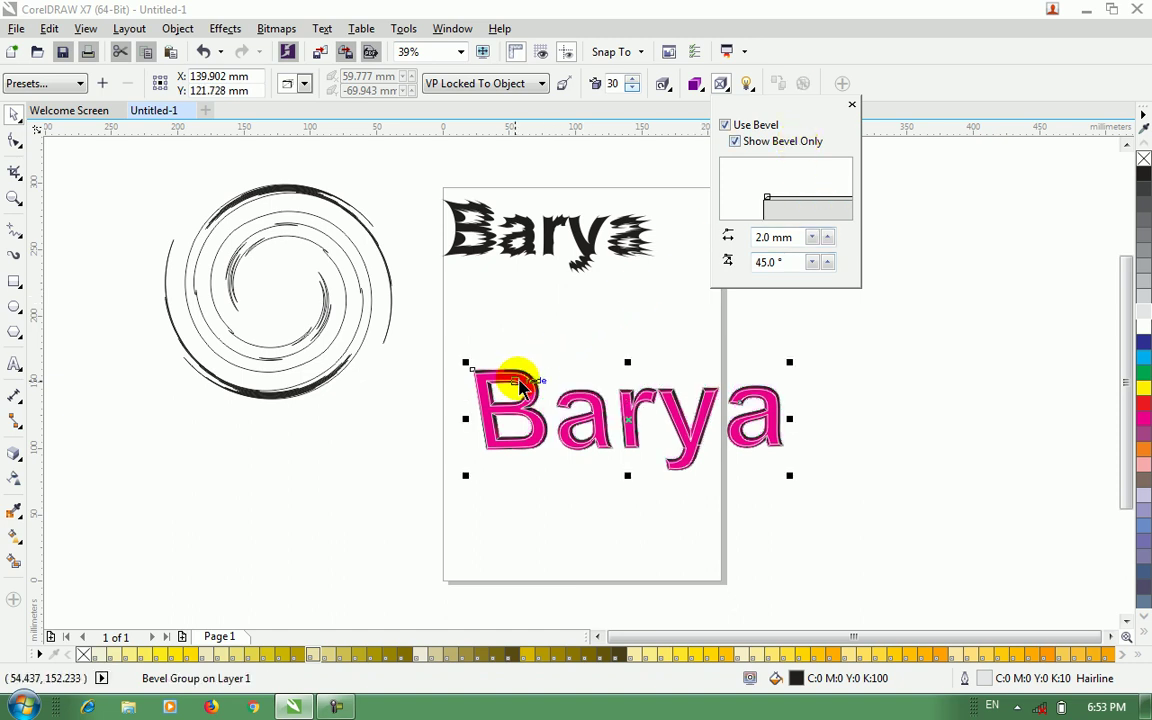
pyautogui.click(754, 148)
pyautogui.click(527, 386)
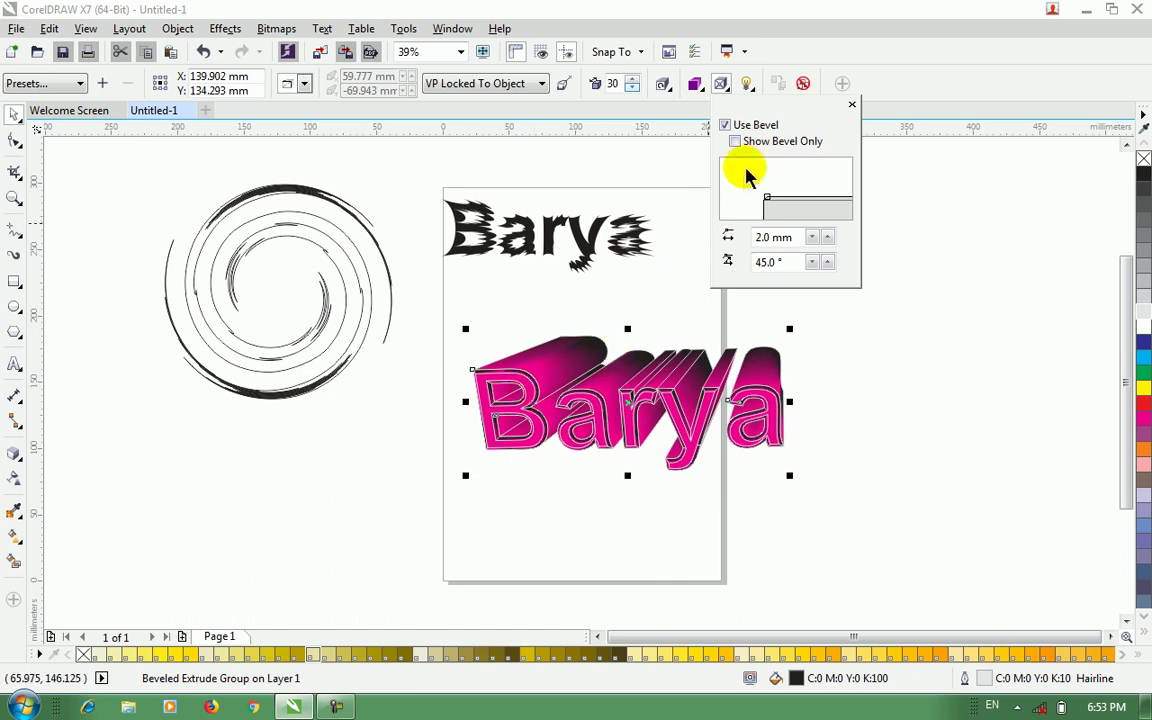
pyautogui.click(757, 127)
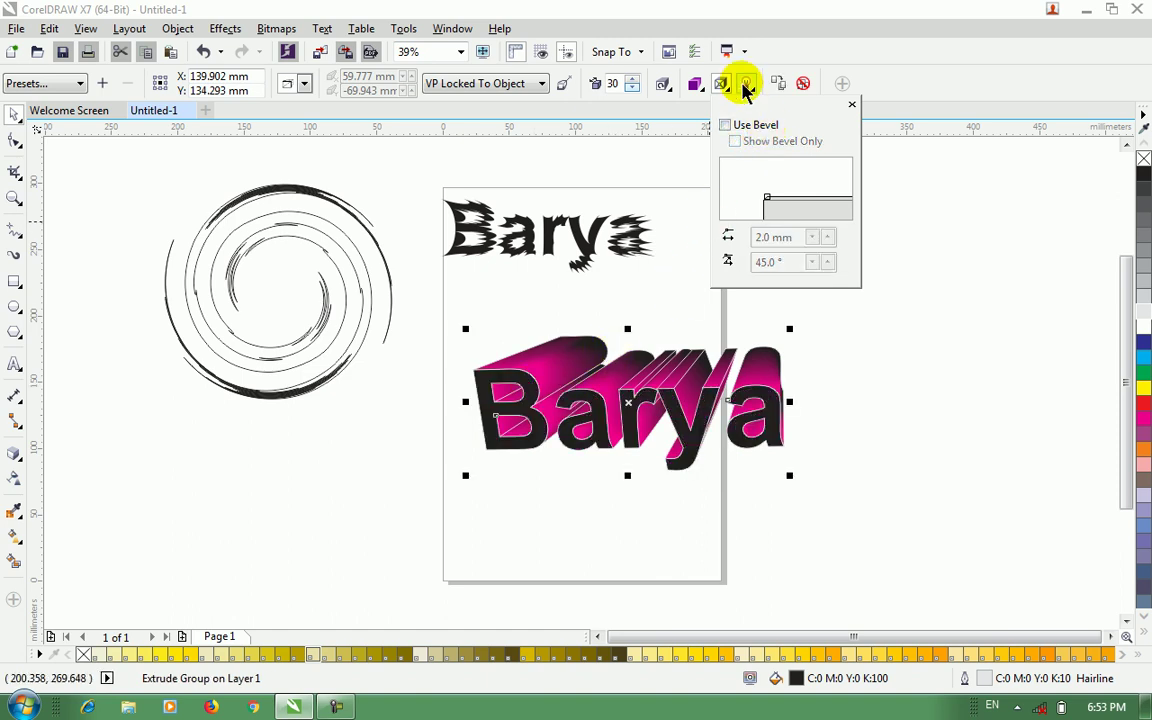
# Step: Add light 1 to the extrusion and set its intensity to 48
pyautogui.click(745, 84)
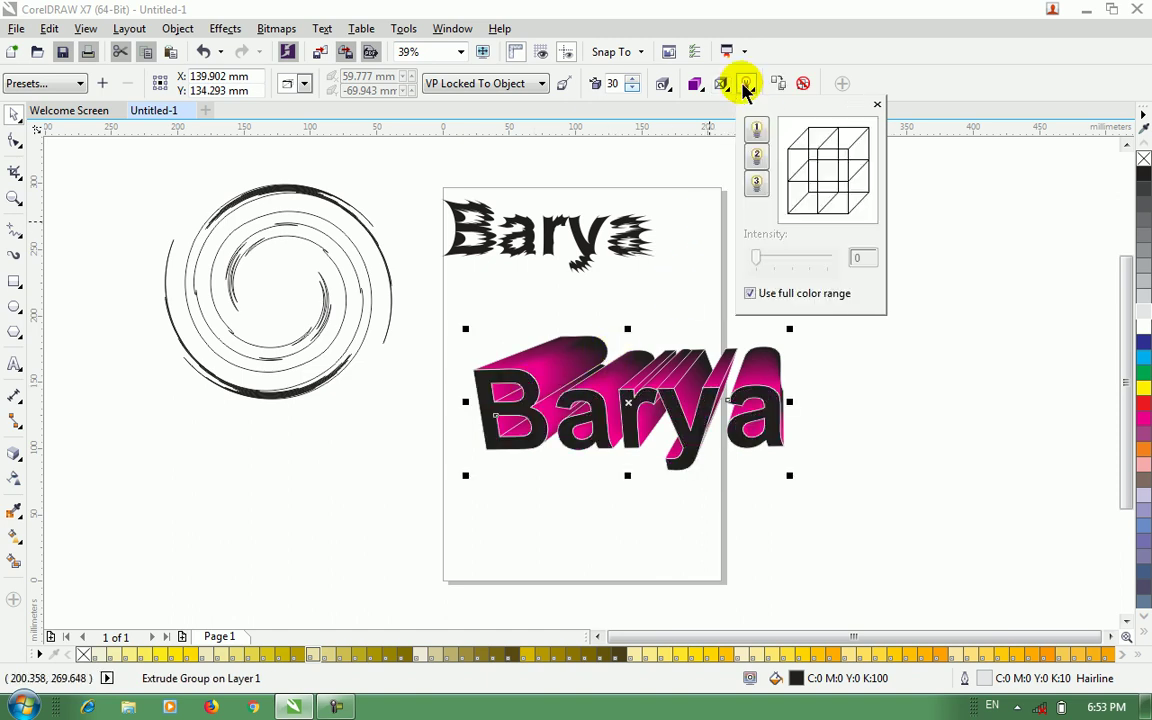
pyautogui.click(757, 130)
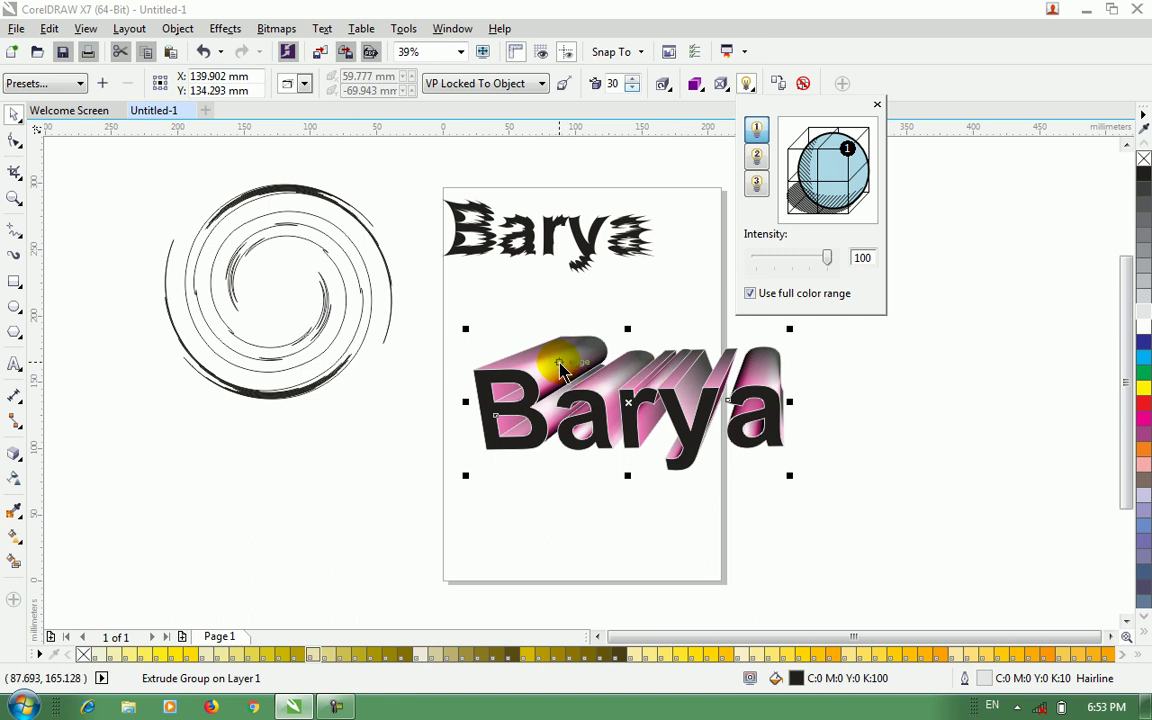
pyautogui.click(778, 266)
pyautogui.click(805, 262)
pyautogui.moveTo(769, 262)
pyautogui.mouseDown()
pyautogui.moveTo(805, 260)
pyautogui.moveTo(789, 258)
pyautogui.mouseUp()
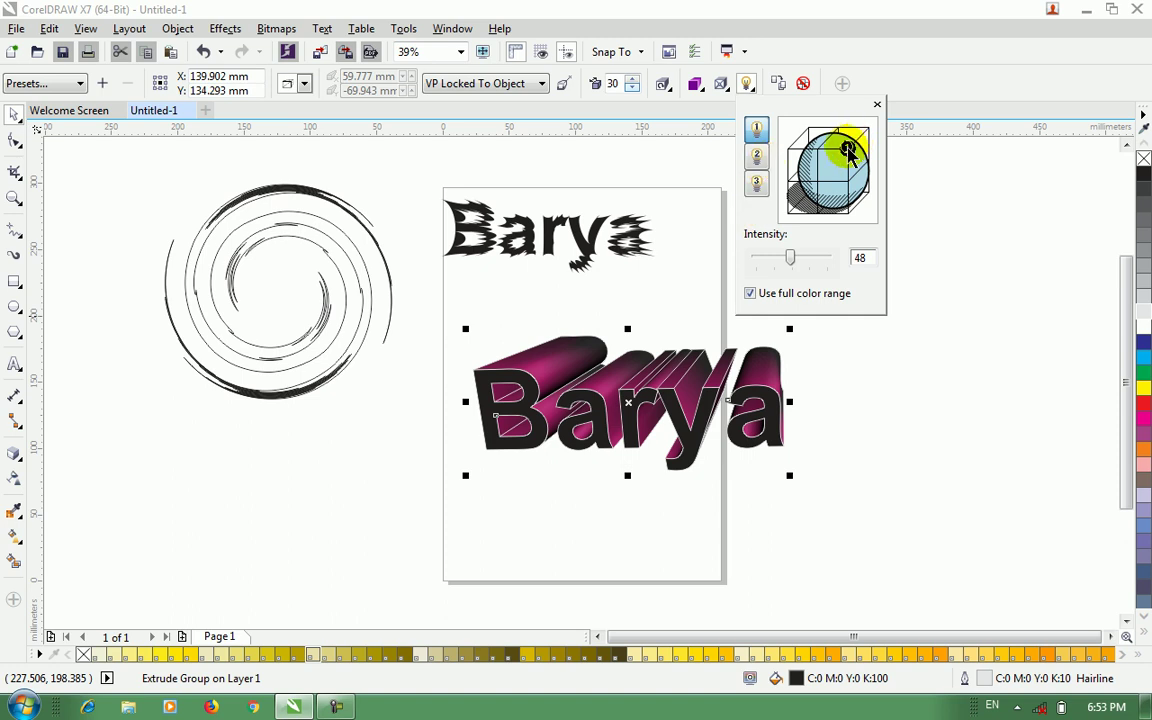
# Step: Try light 1 at the back upper-right, front lower-left and front upper-left corners, then return it to the front upper-right corner
pyautogui.moveTo(868, 135); pyautogui.dragTo(869, 135)
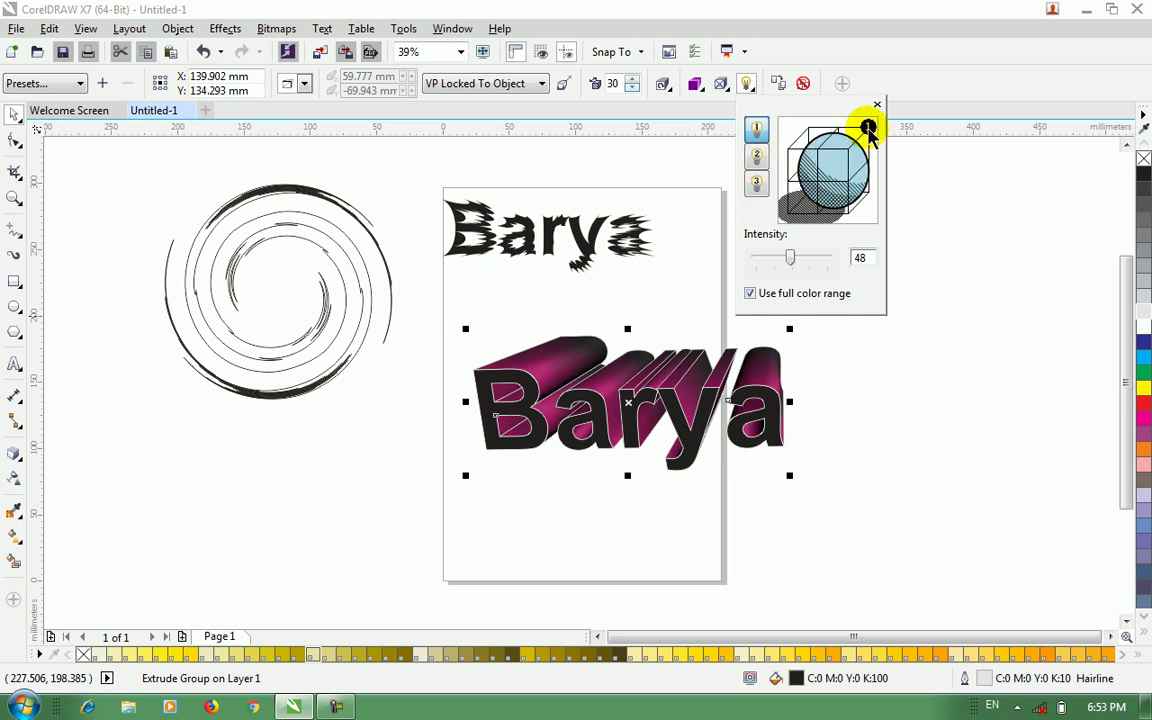
pyautogui.click(790, 222)
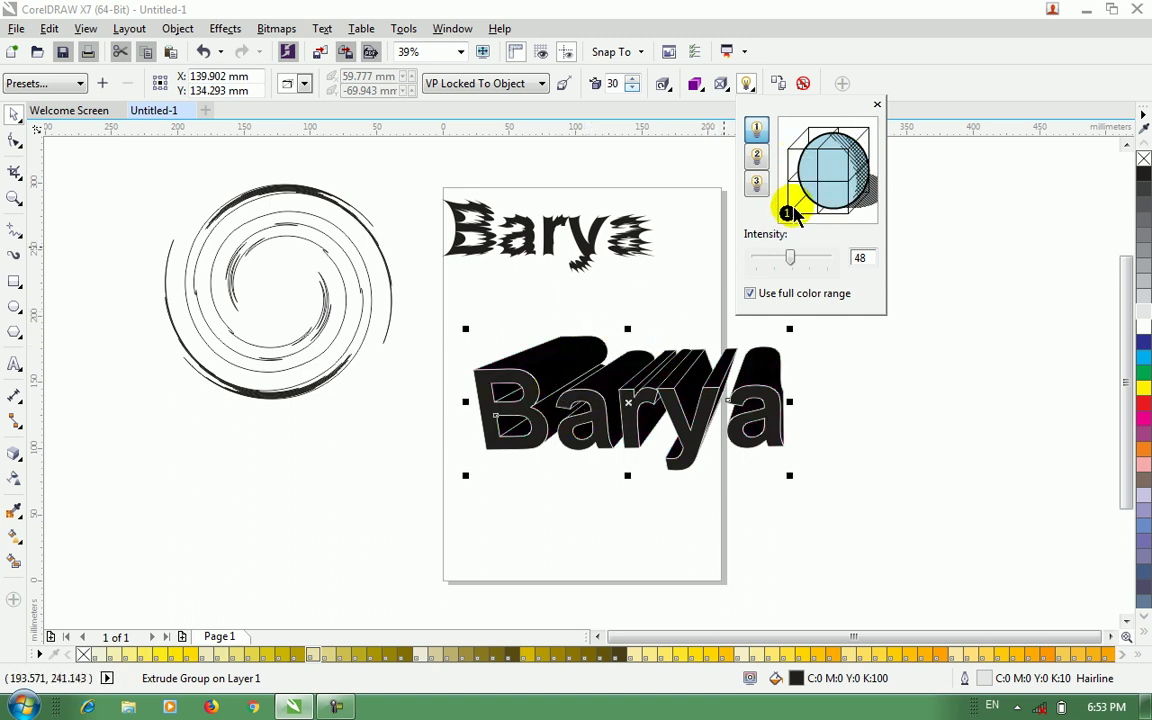
pyautogui.click(789, 149)
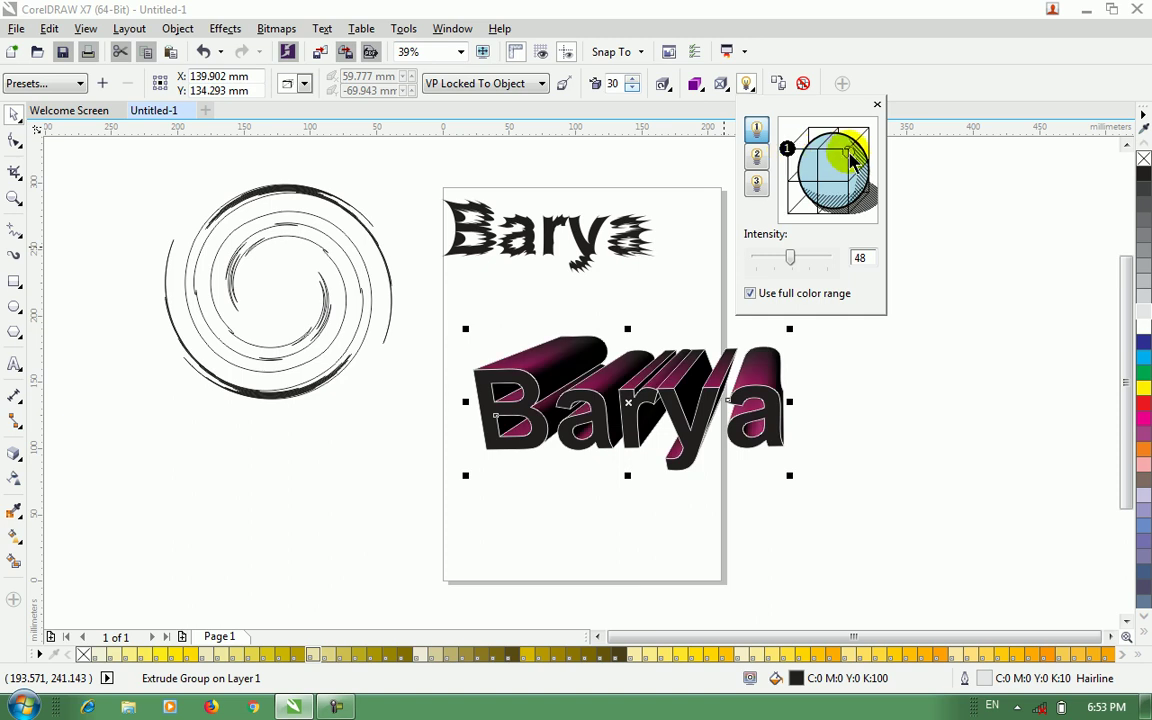
pyautogui.click(851, 157)
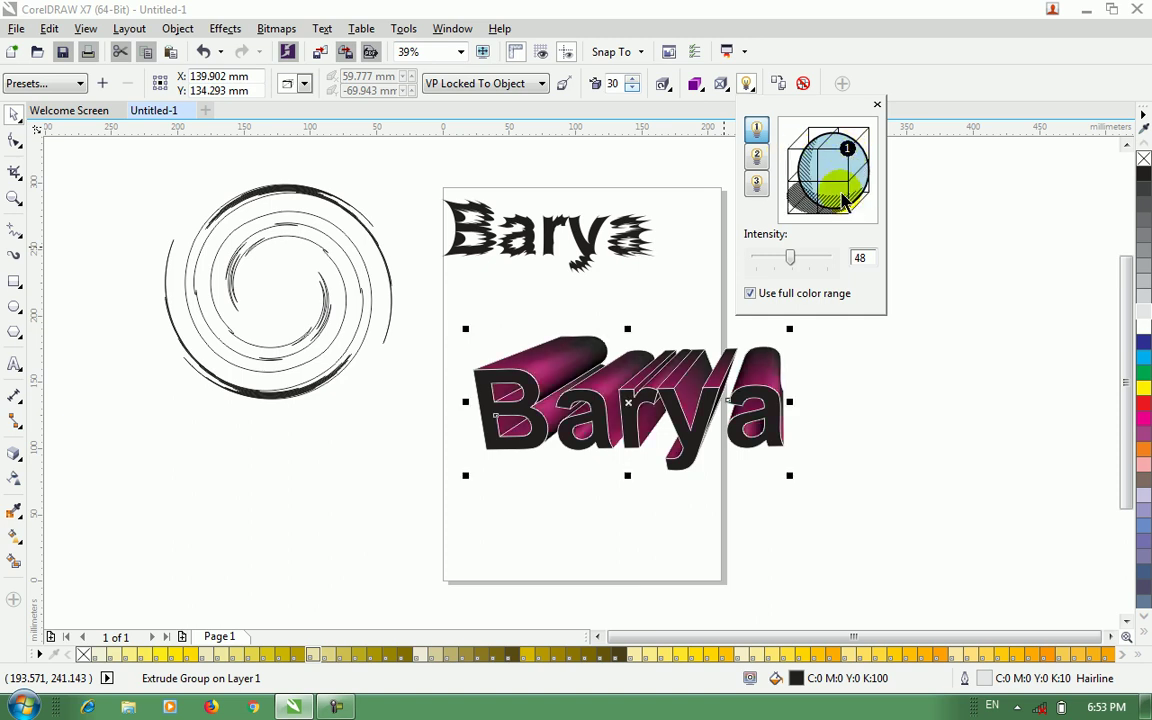
# Step: Add lights 2 and 3, place light 3 at the front centre and light 2 at the front lower-right corner, then remove both
pyautogui.click(757, 158)
pyautogui.click(757, 186)
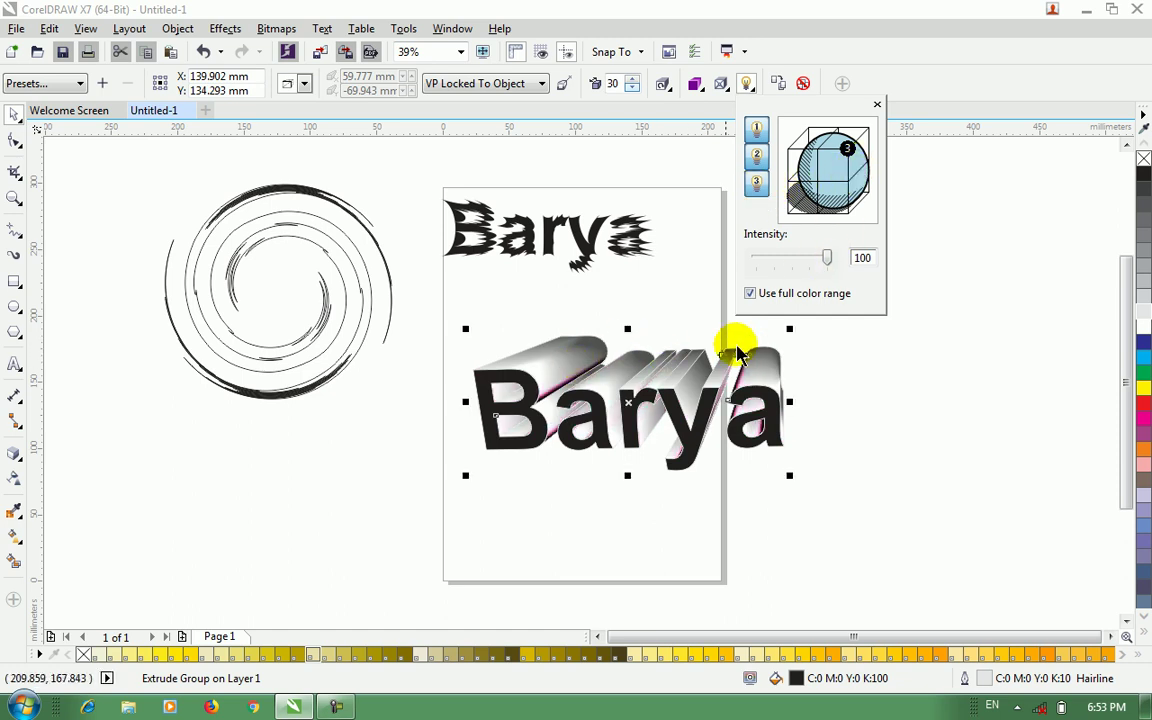
pyautogui.click(820, 188)
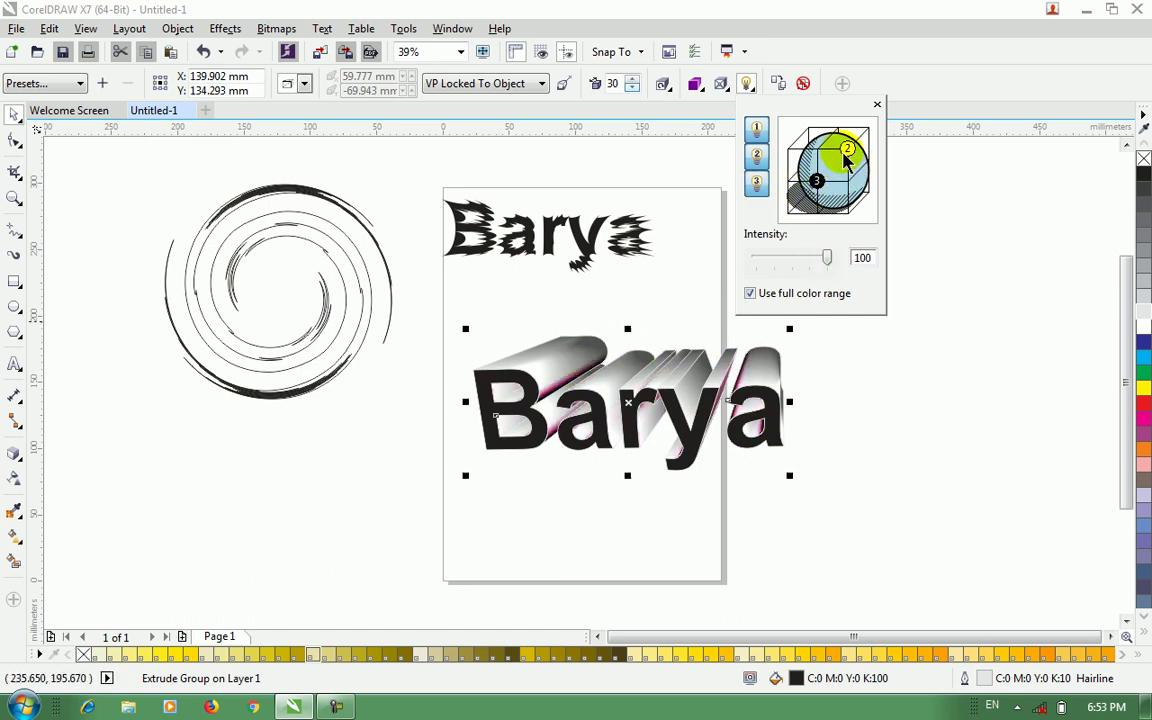
pyautogui.click(848, 218)
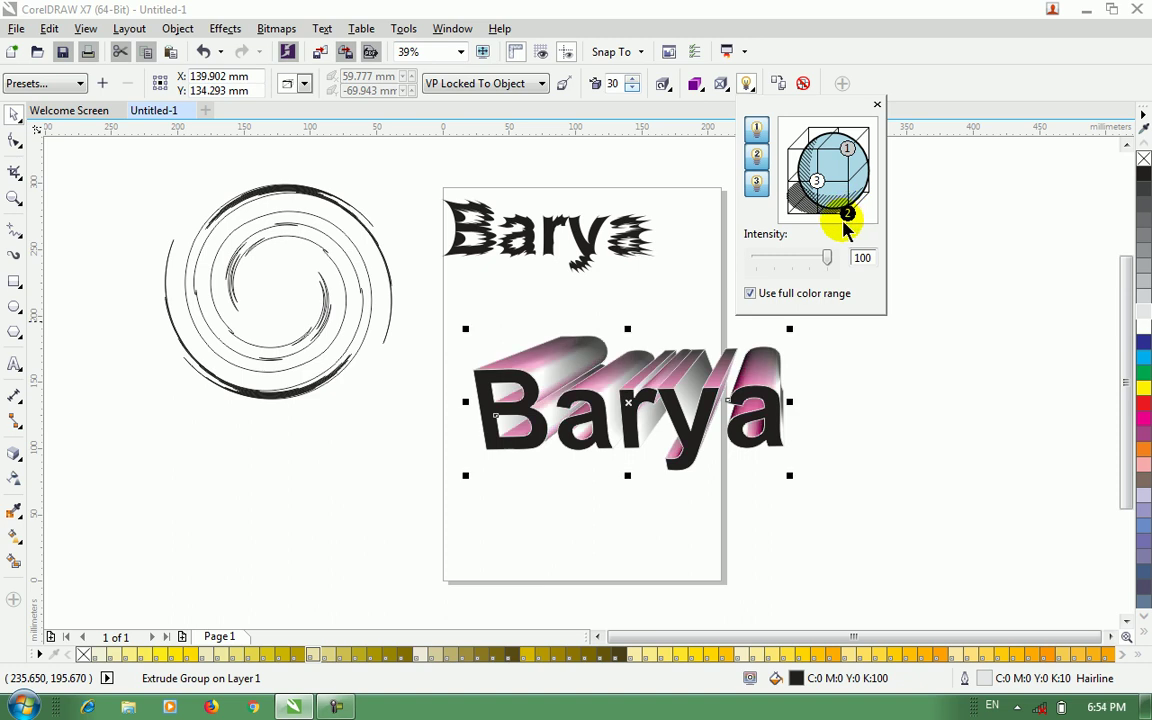
pyautogui.click(756, 183)
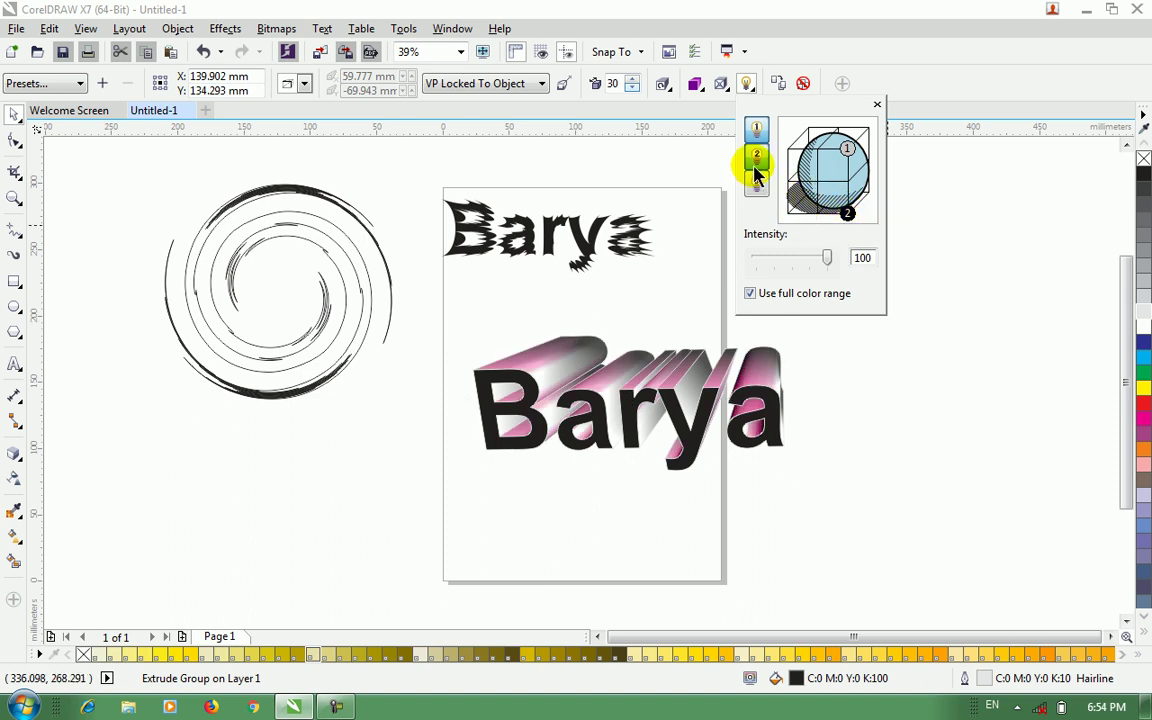
pyautogui.click(756, 155)
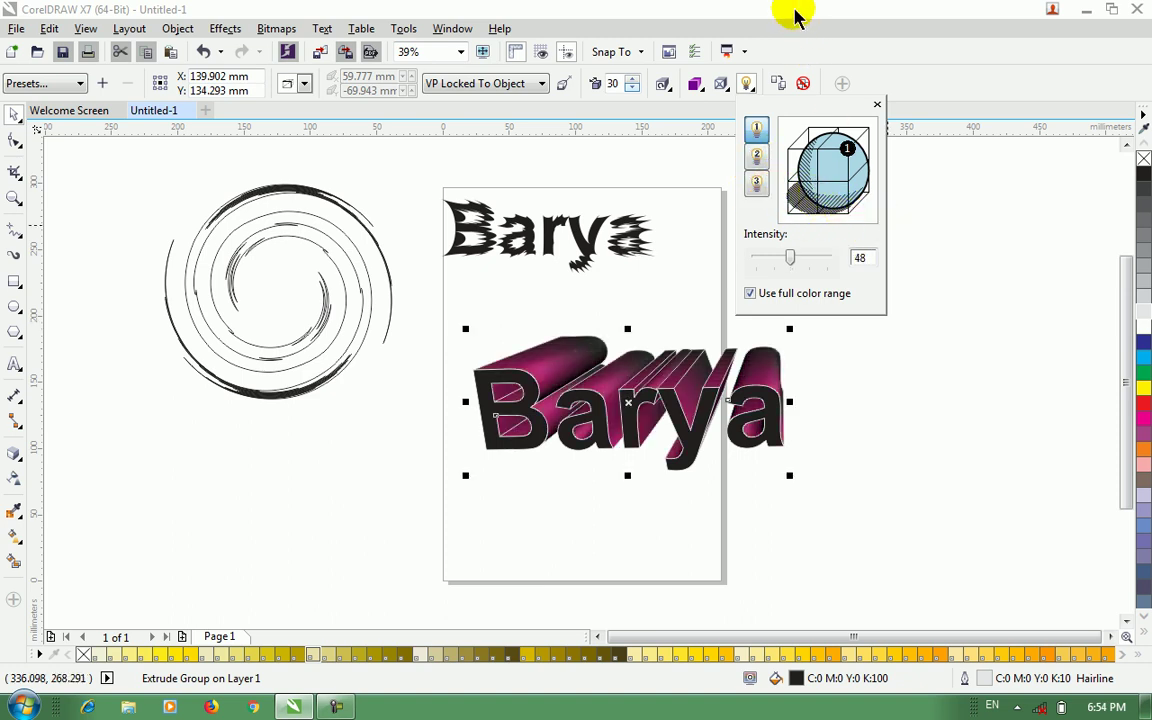
# Step: Try clearing the extrusion from the large text, then undo the removal
pyautogui.click(712, 26)
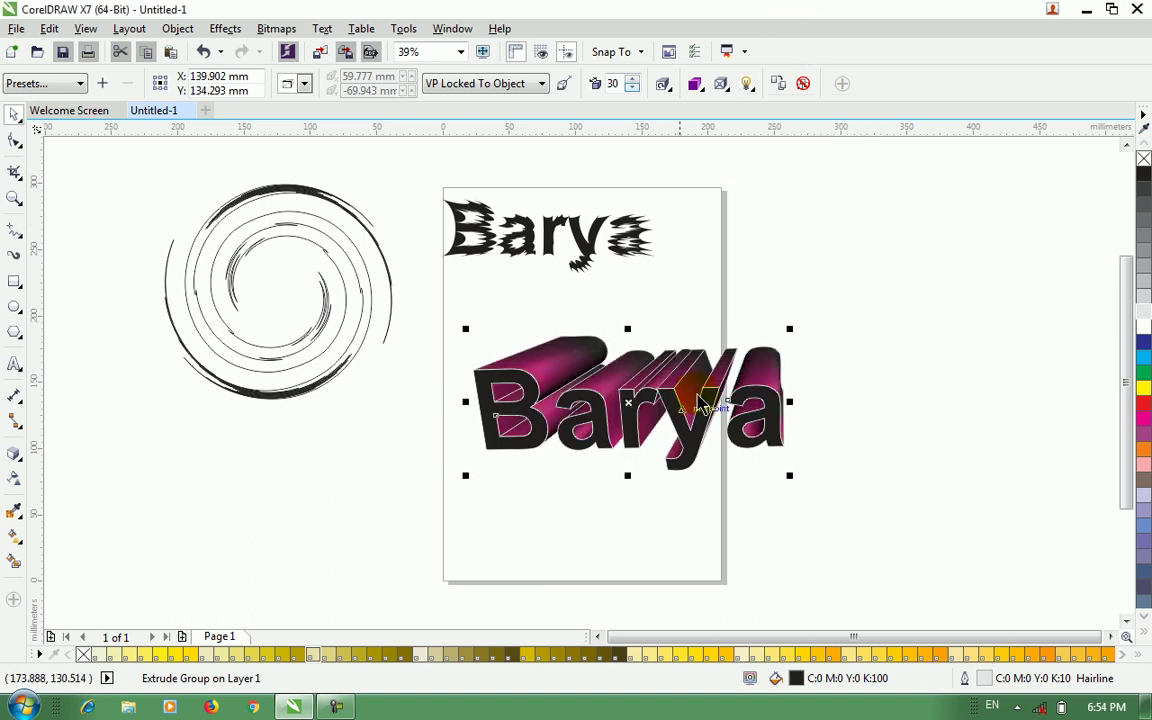
pyautogui.click(805, 86)
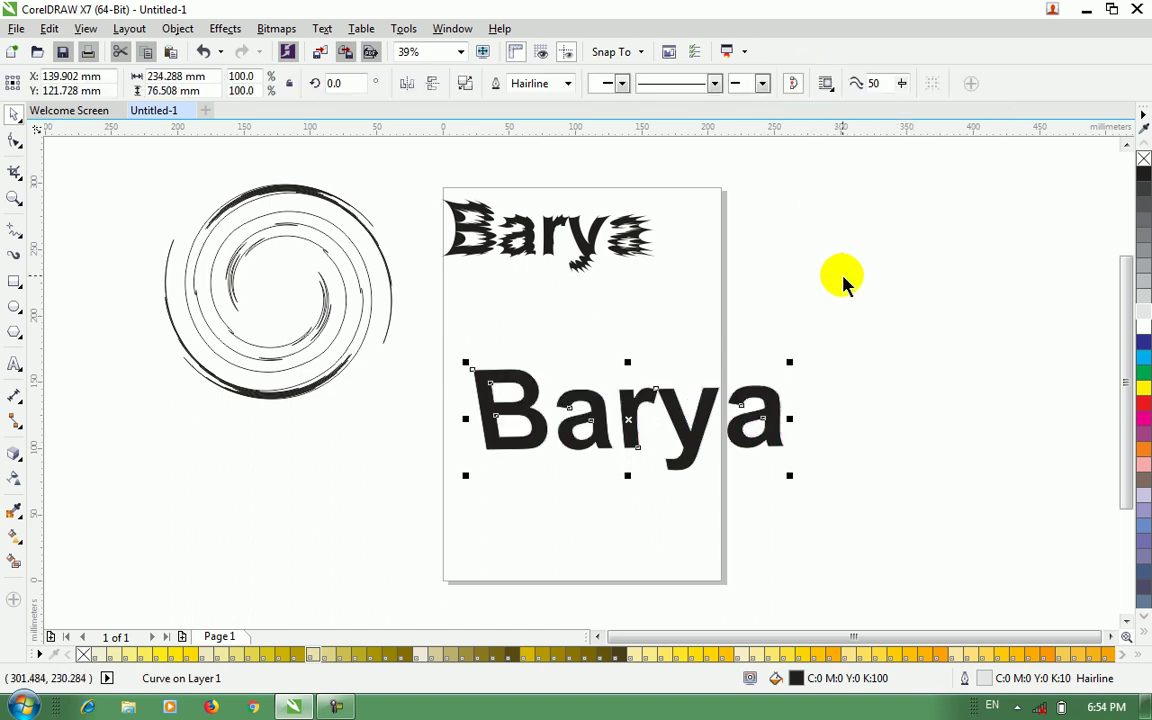
pyautogui.hotkey('ctrl', 'z')
# Step: Try the Big Back extrusion type on the large text through the Extrude settings, then undo it and close the settings
pyautogui.click(238, 30)
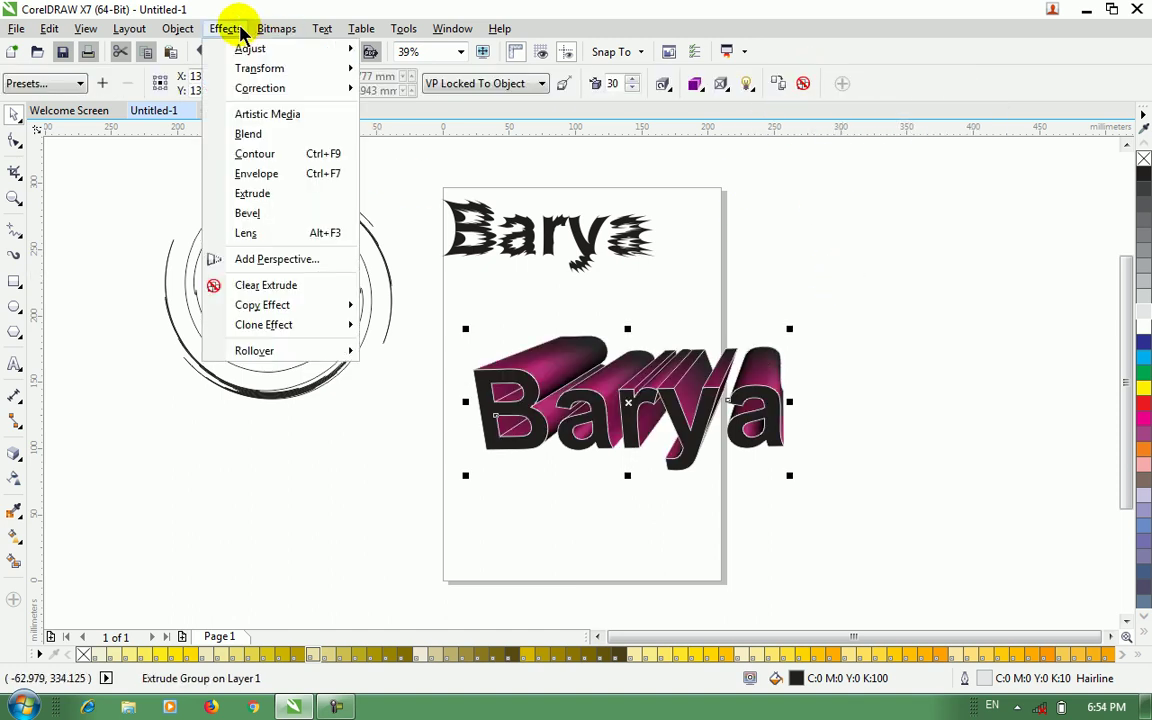
pyautogui.moveTo(248, 48)
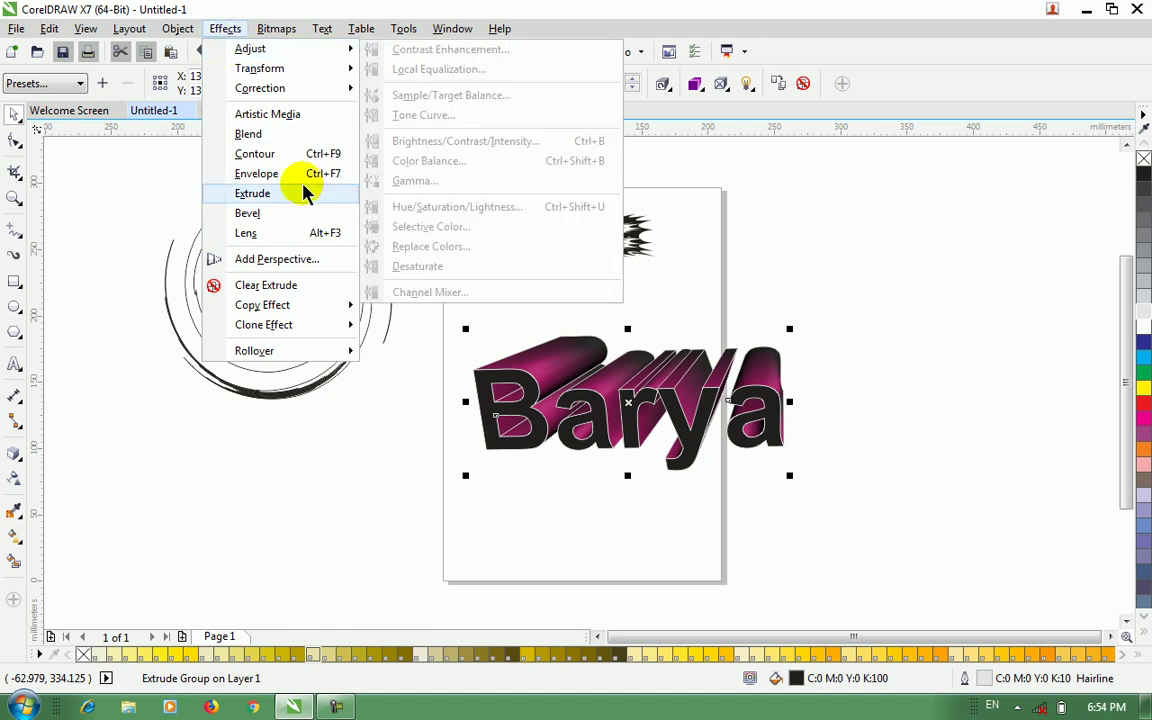
pyautogui.click(305, 196)
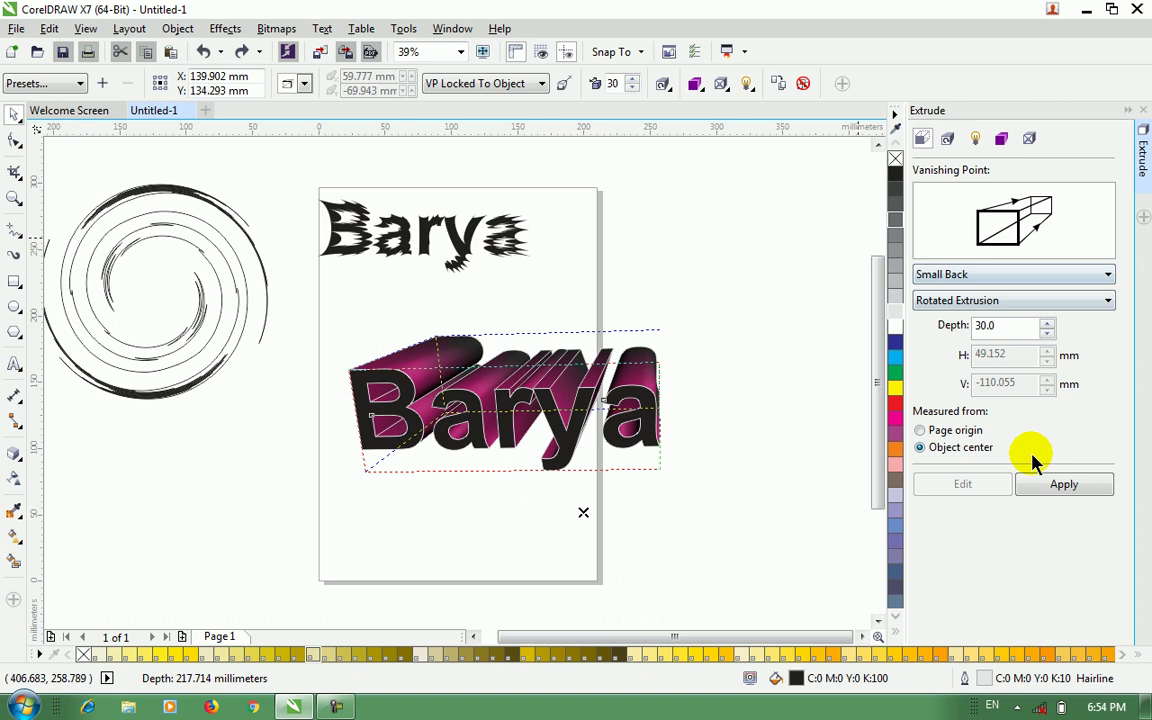
pyautogui.click(998, 276)
pyautogui.click(985, 320)
pyautogui.click(1061, 483)
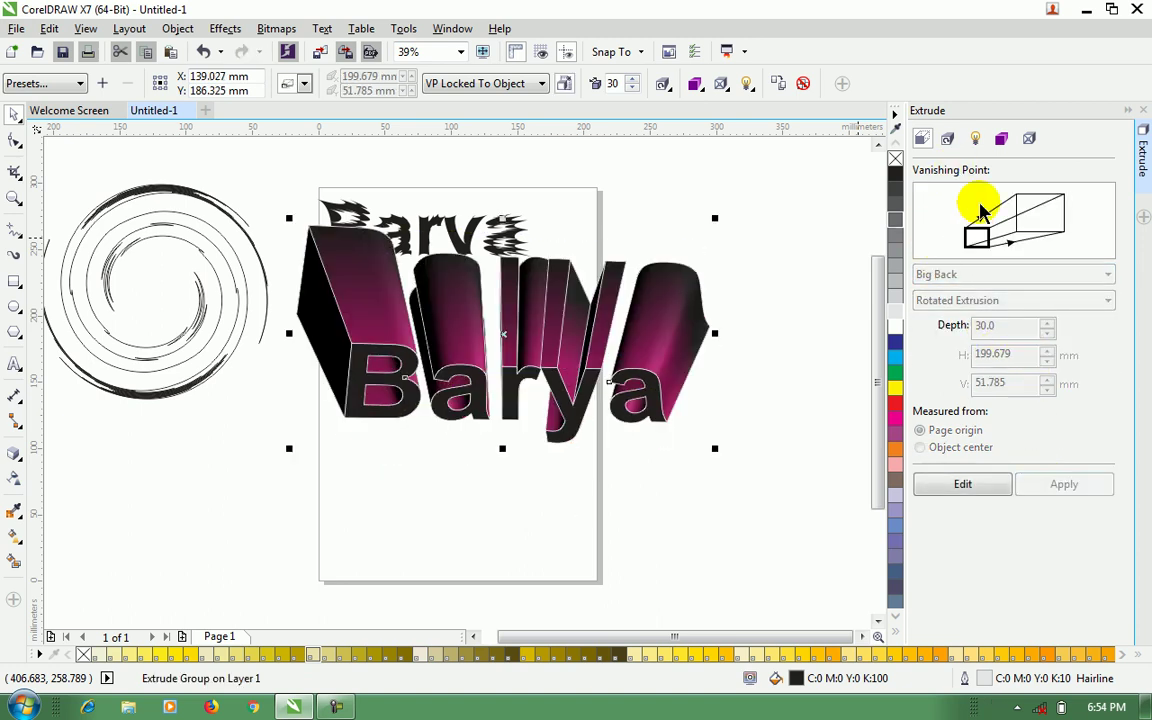
pyautogui.hotkey('ctrl', 'z')
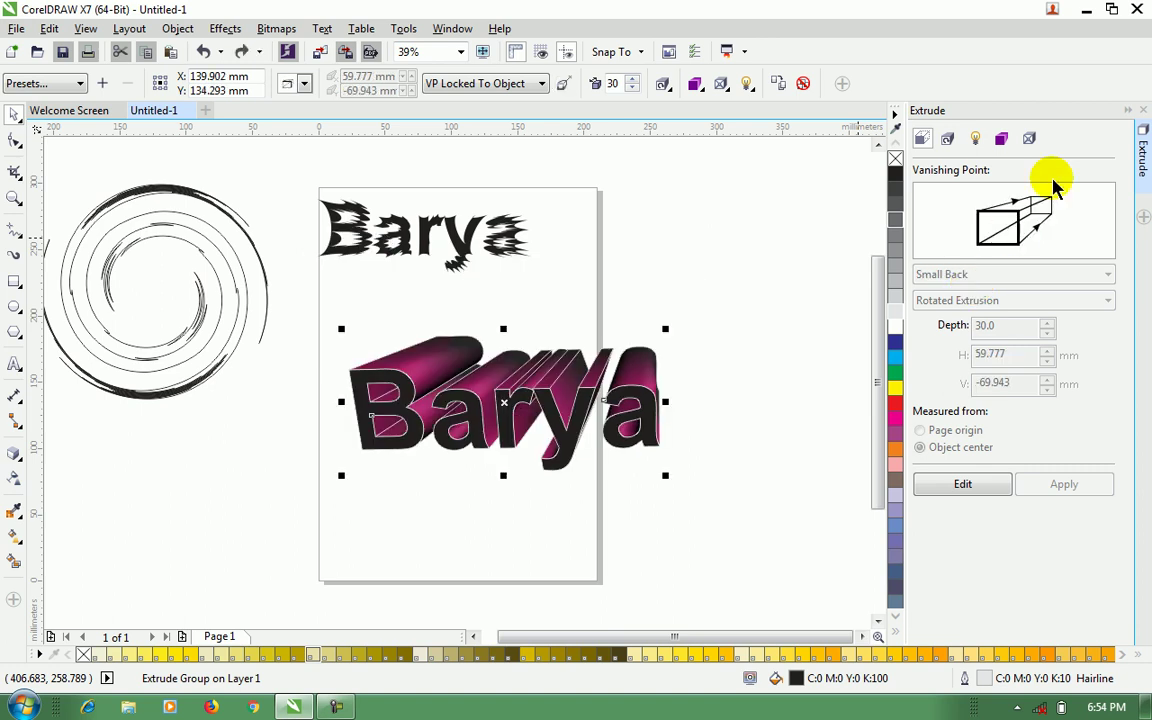
pyautogui.click(1129, 110)
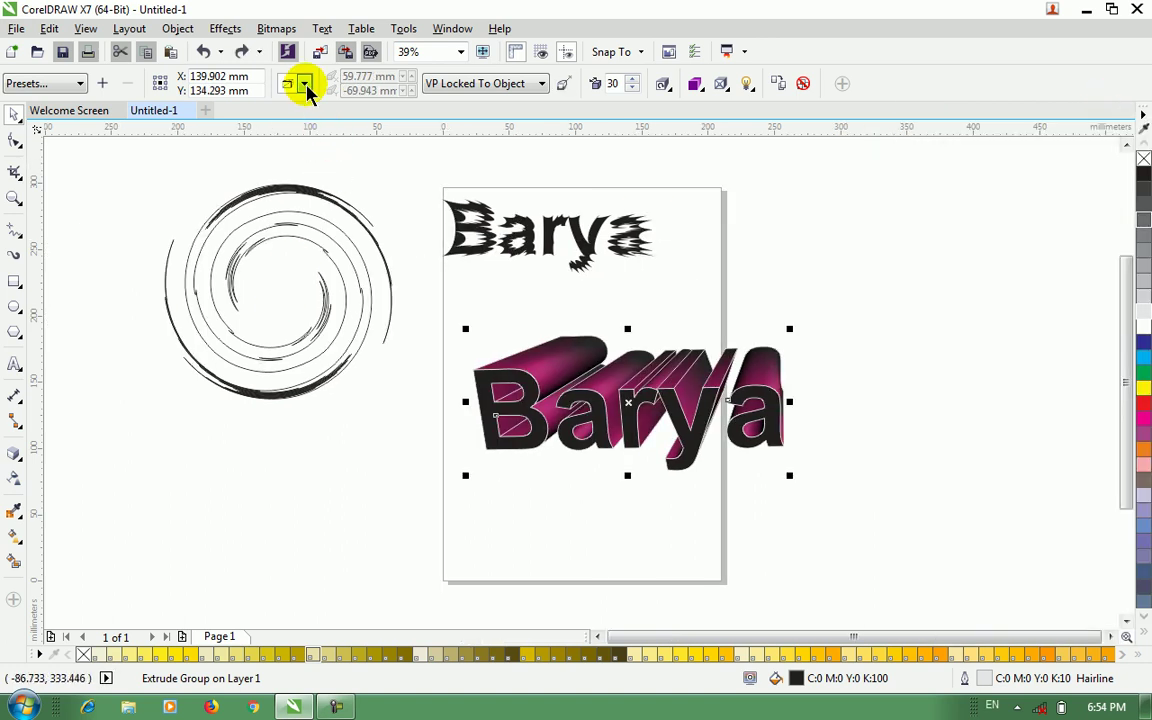
pyautogui.click(225, 28)
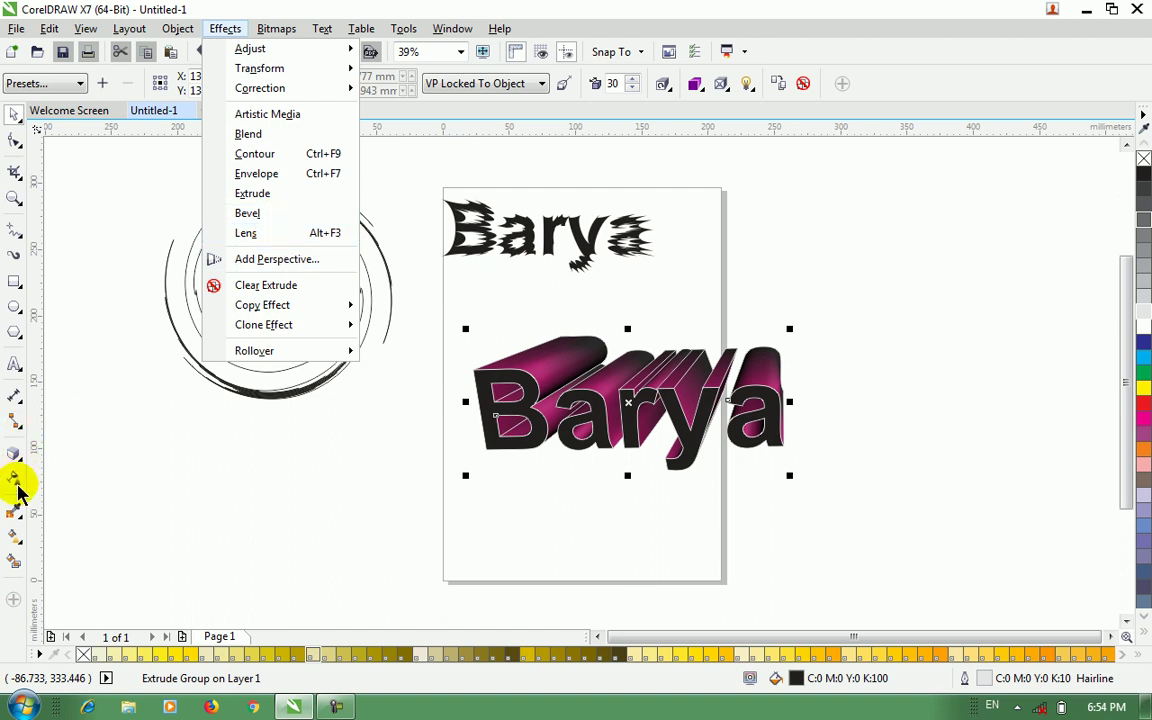
pyautogui.press('Escape')
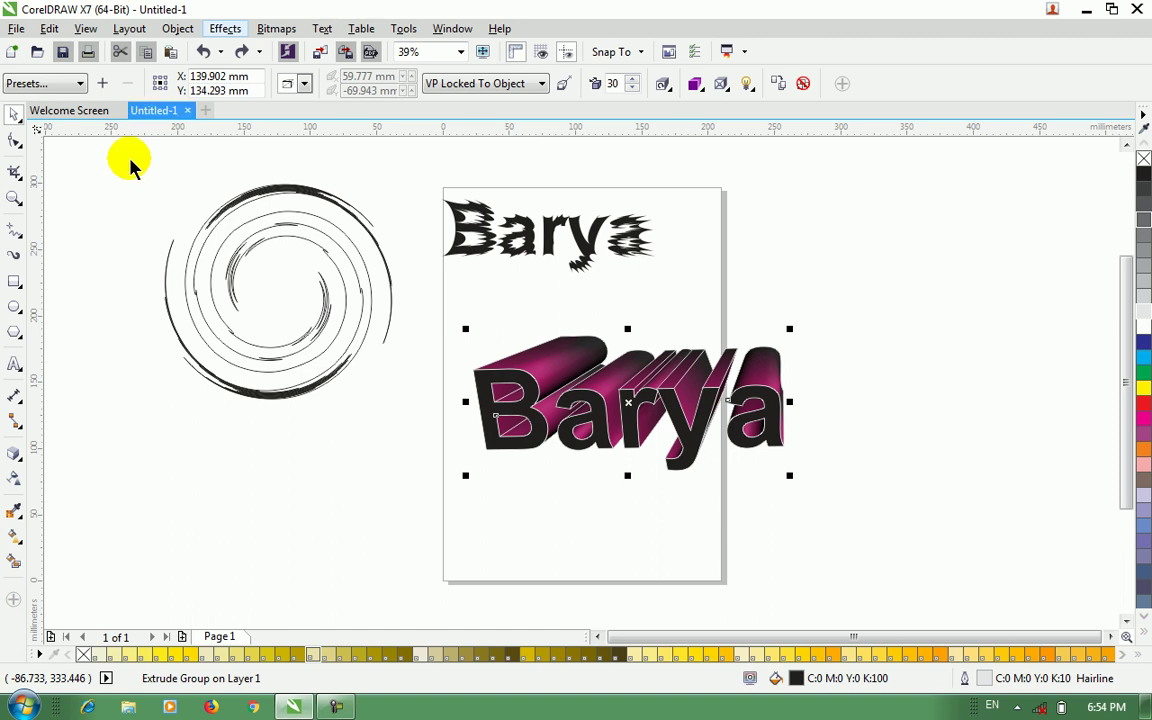
# Step: Draw a rectangle about 143 × 79 mm below the spiral and an ellipse about 108 × 90 mm overlapping its lower-right corner
pyautogui.click(15, 303)
pyautogui.click(13, 280)
pyautogui.moveTo(136, 387); pyautogui.dragTo(329, 491)
pyautogui.press('F7')
pyautogui.moveTo(388, 527); pyautogui.dragTo(234, 397)
# Step: Fill the rectangle with green and the overlapping ellipse with red
pyautogui.click(16, 118)
pyautogui.click(166, 390)
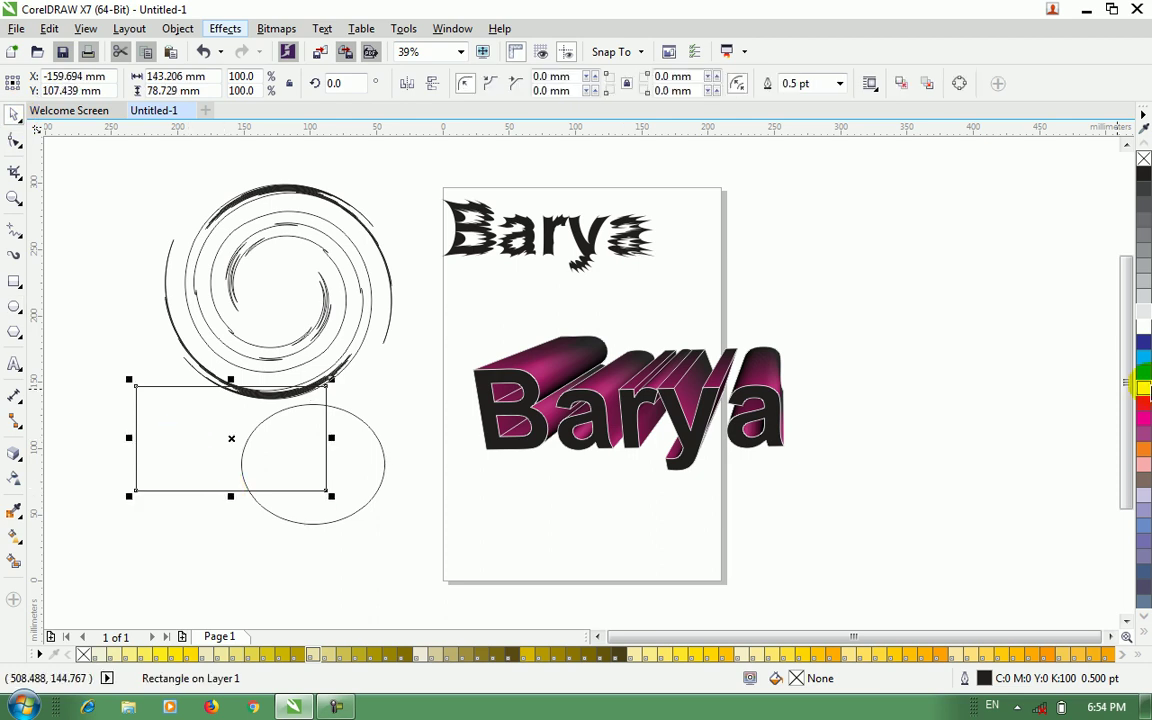
pyautogui.click(1143, 372)
pyautogui.click(334, 483)
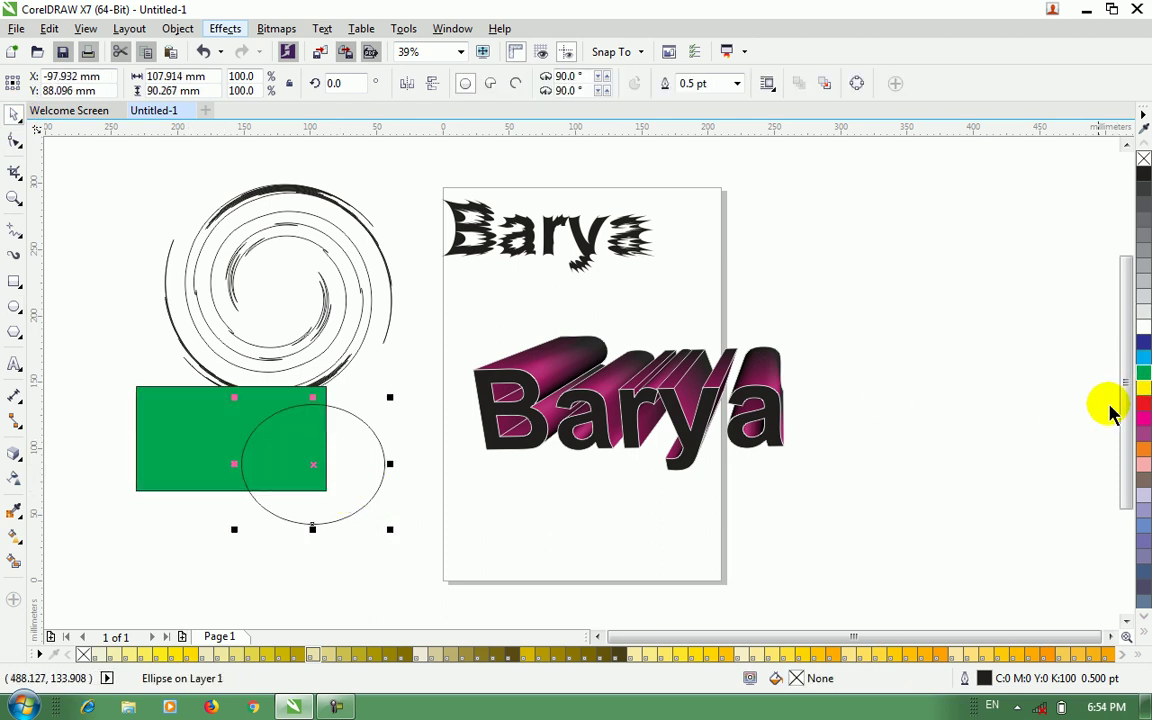
pyautogui.click(1145, 406)
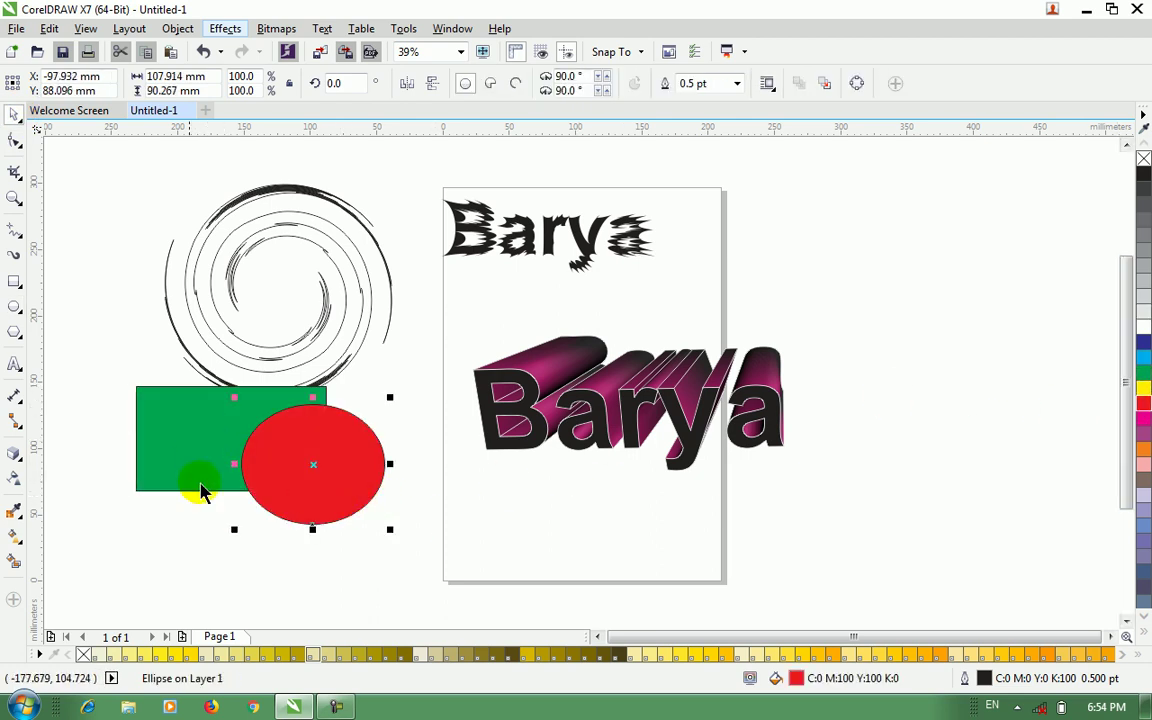
# Step: Try a uniform transparency of 50 on the red ellipse, then undo it
pyautogui.click(14, 478)
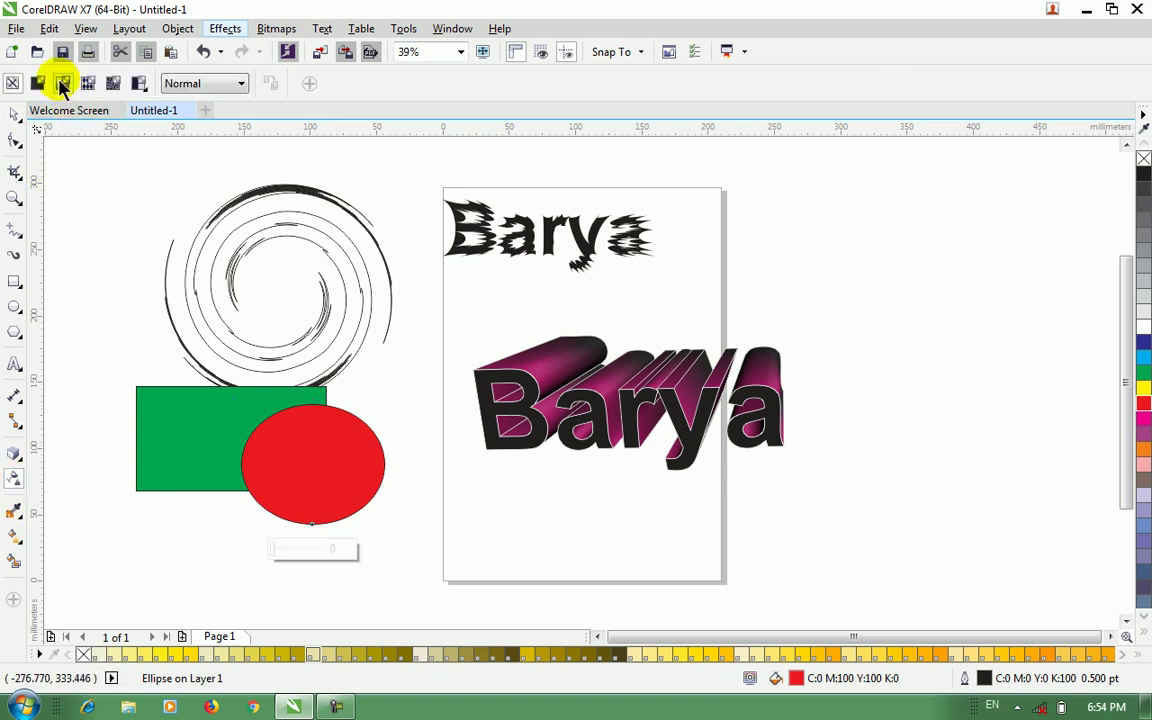
pyautogui.click(37, 83)
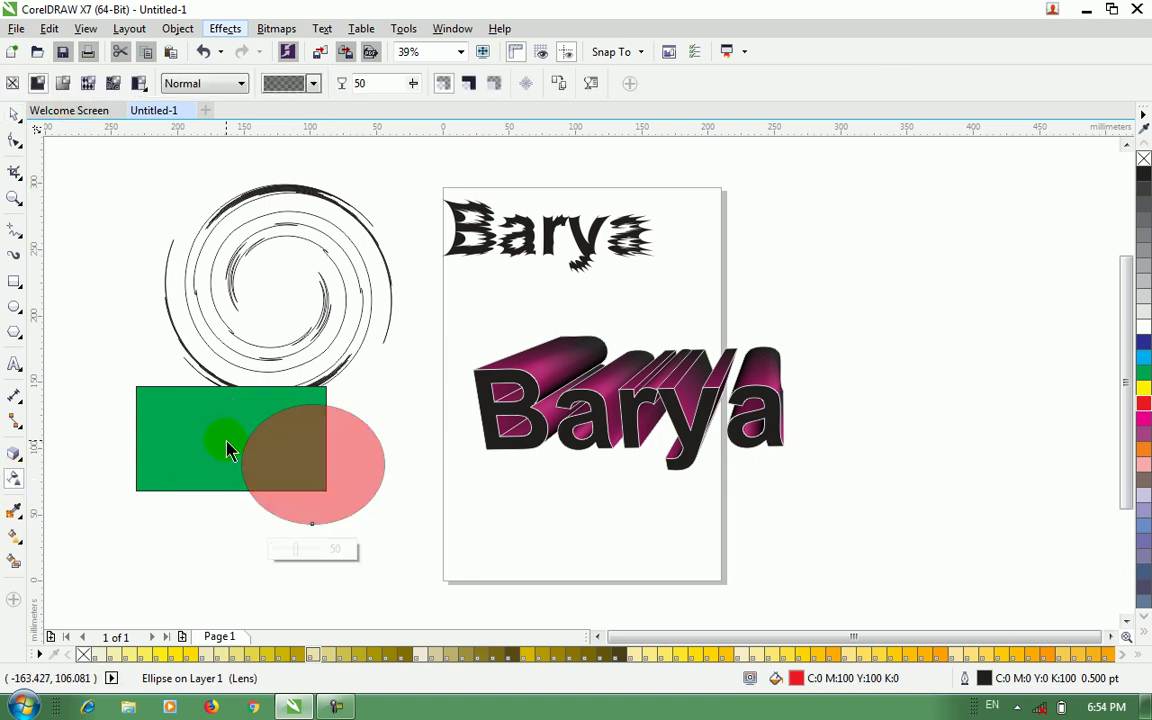
pyautogui.hotkey('ctrl', 'z')
pyautogui.click(14, 114)
# Step: Open the Lens settings for the red ellipse, apply the Brighten lens and switch it to Color Add
pyautogui.click(224, 30)
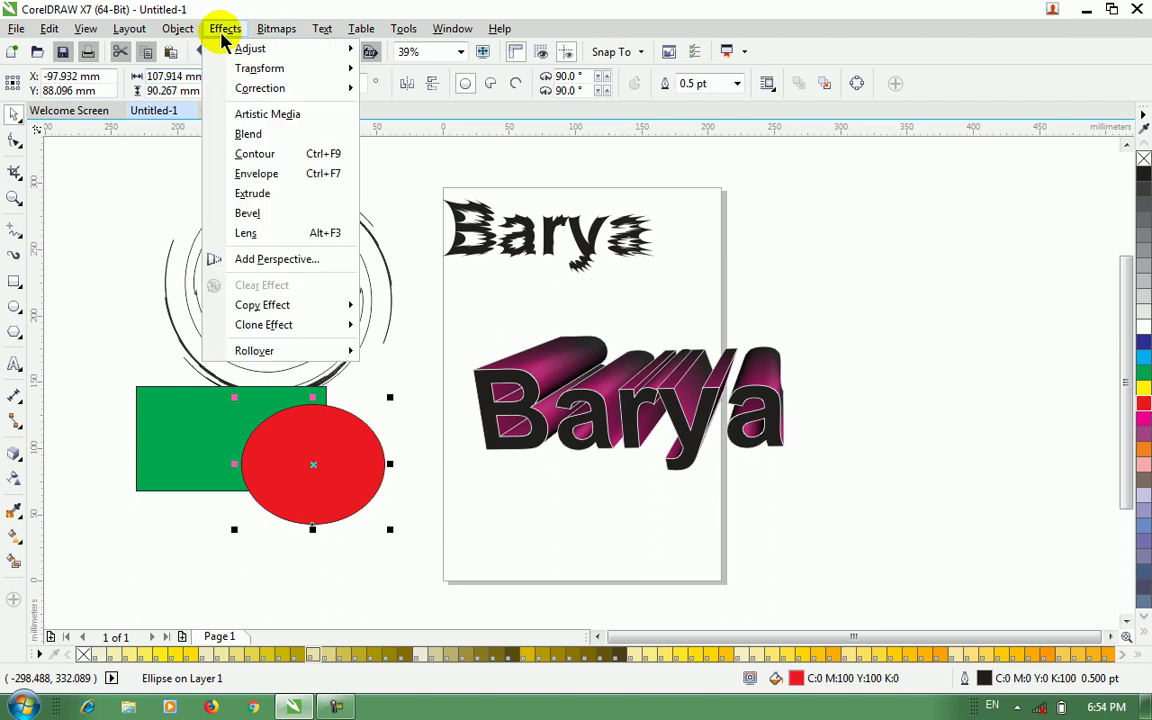
pyautogui.click(250, 233)
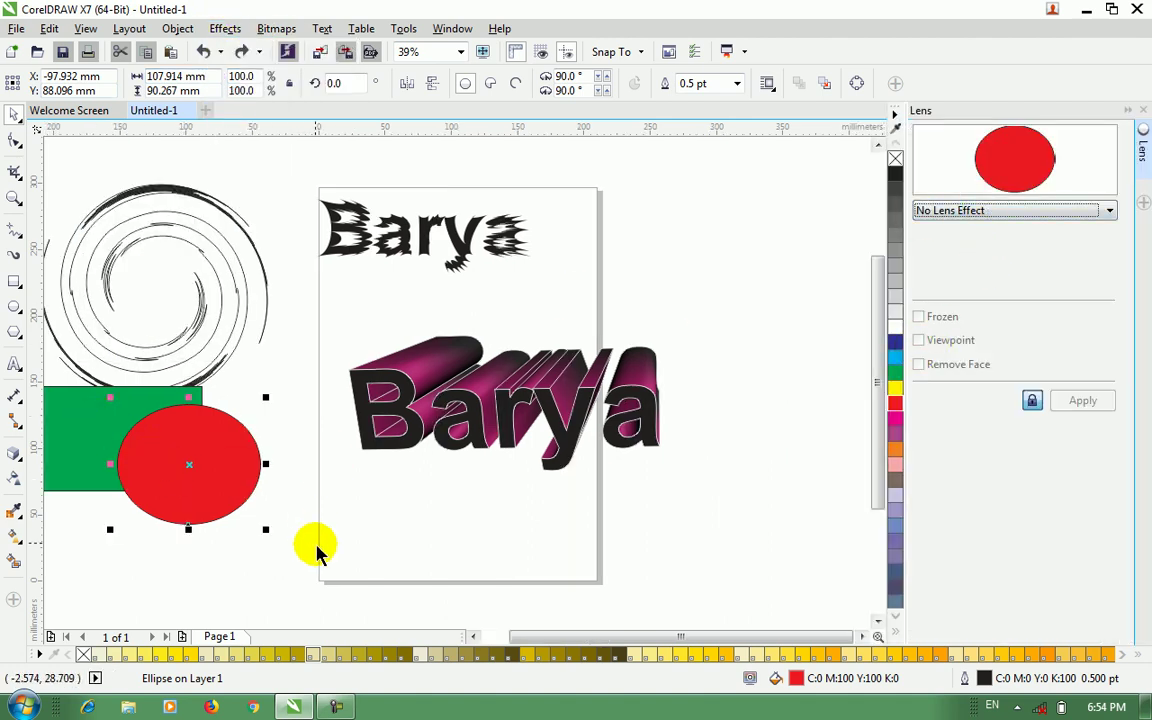
pyautogui.click(970, 215)
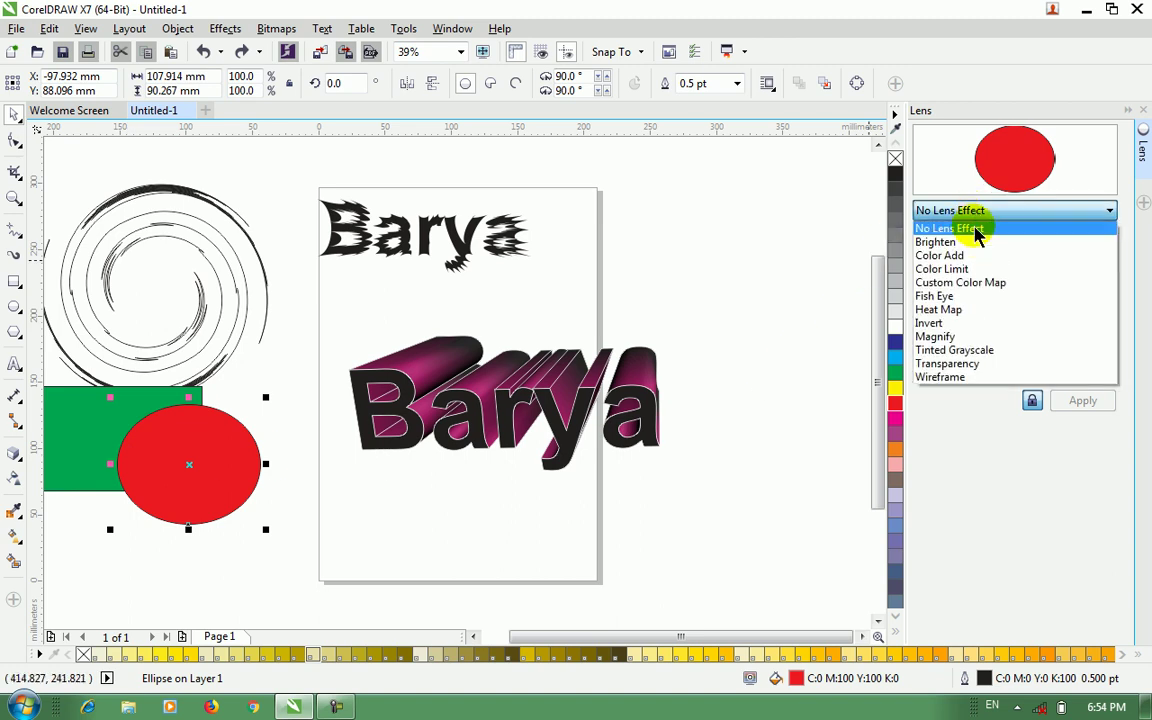
pyautogui.click(972, 239)
pyautogui.click(975, 214)
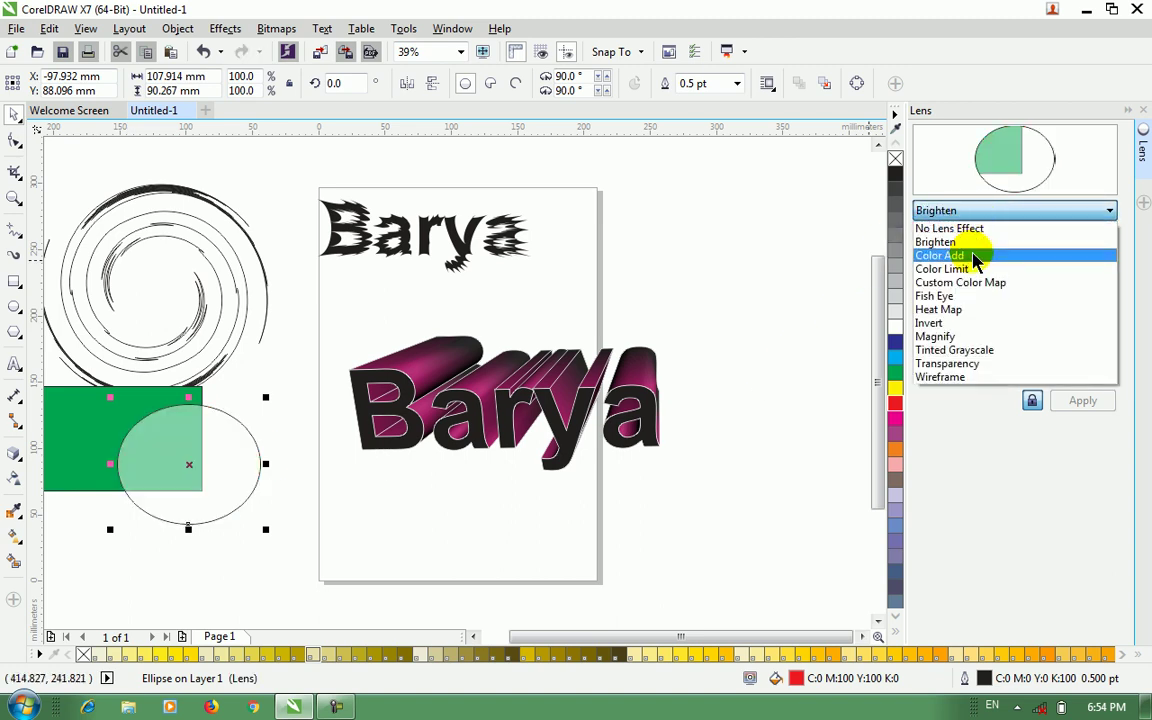
pyautogui.click(960, 255)
# Step: Try the Color Limit, Fish Eye and Invert lenses on the ellipse
pyautogui.click(972, 214)
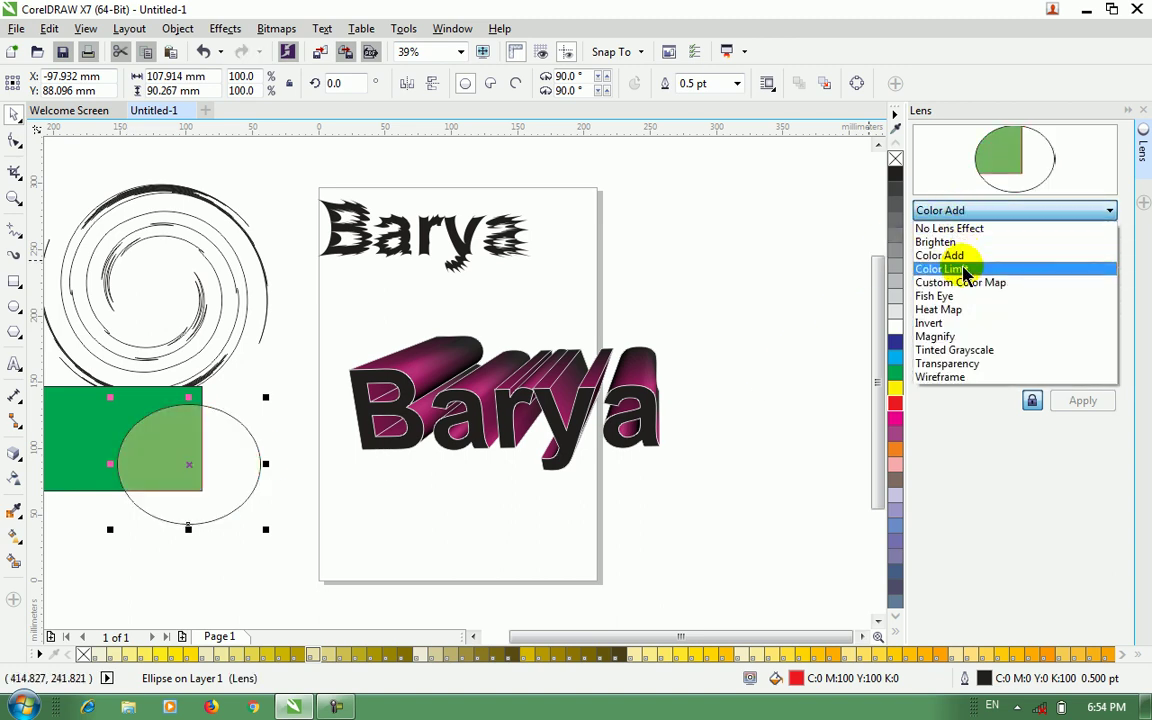
pyautogui.click(945, 268)
pyautogui.click(965, 214)
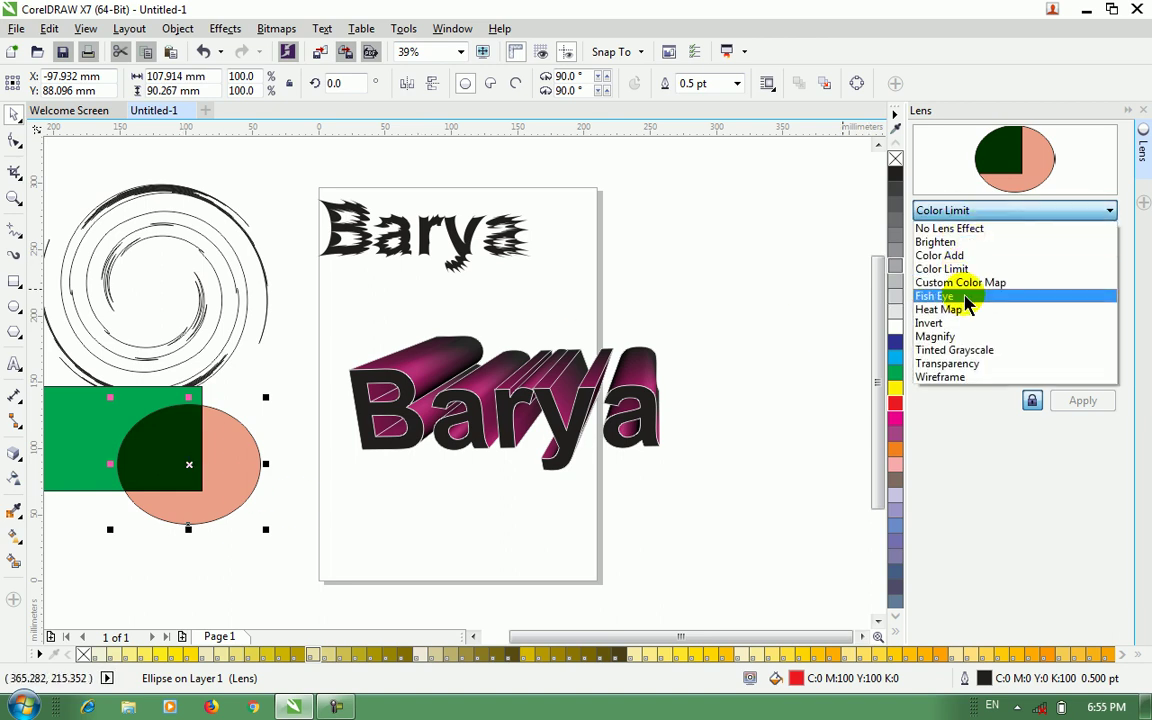
pyautogui.click(966, 298)
pyautogui.click(945, 214)
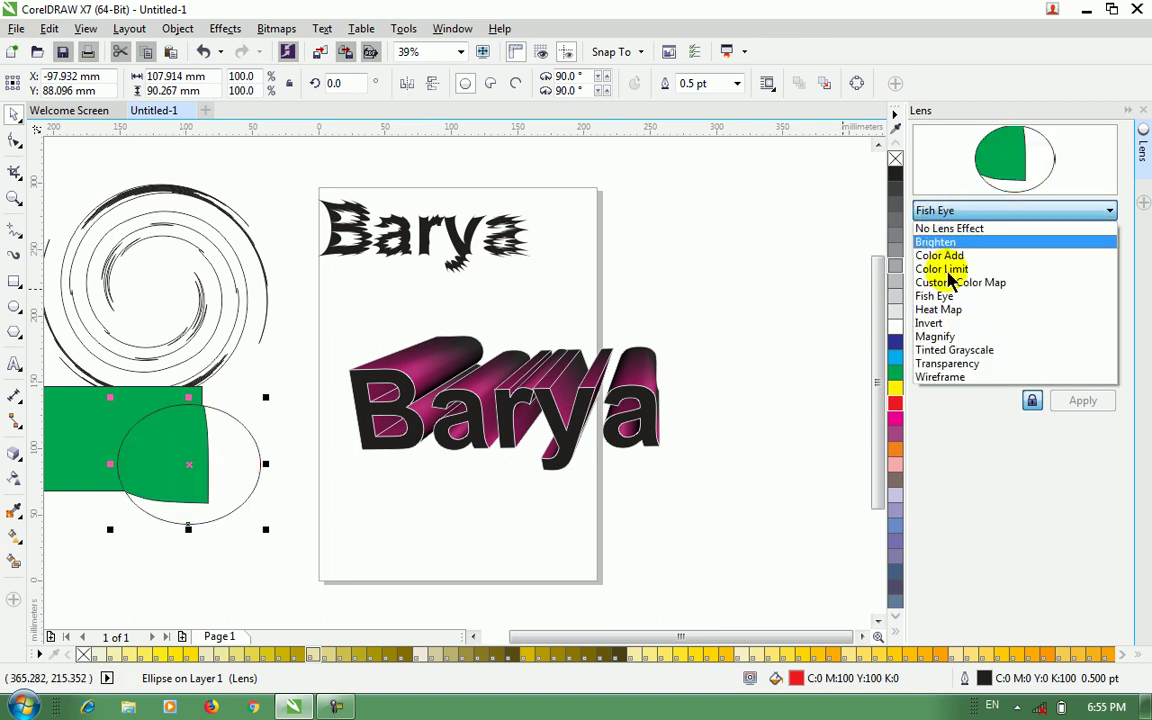
pyautogui.click(945, 324)
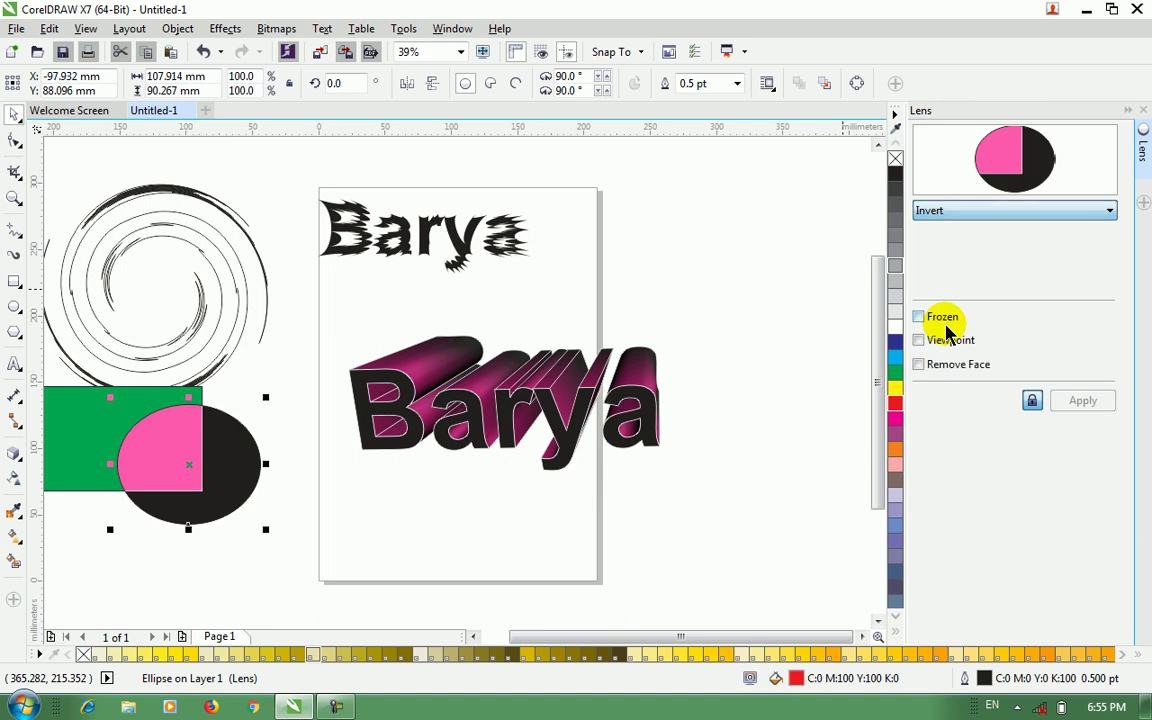
# Step: Apply the Tinted Grayscale lens in red to the ellipse and close the Lens settings
pyautogui.click(960, 212)
pyautogui.click(955, 350)
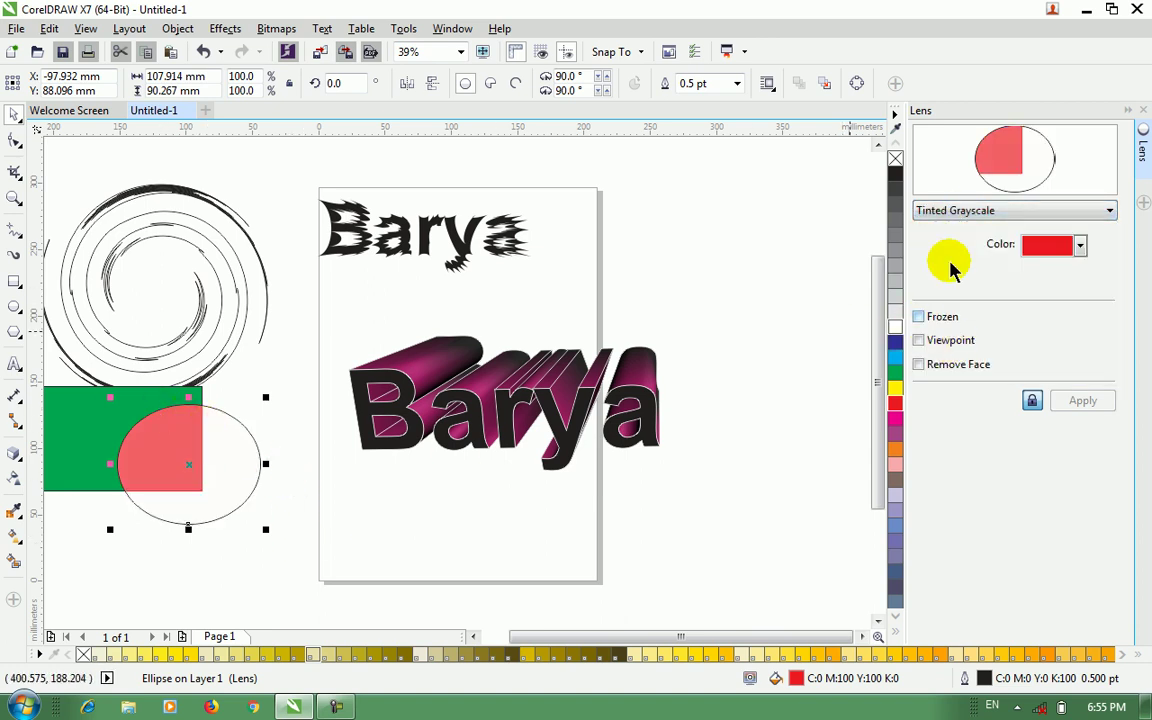
pyautogui.click(1128, 112)
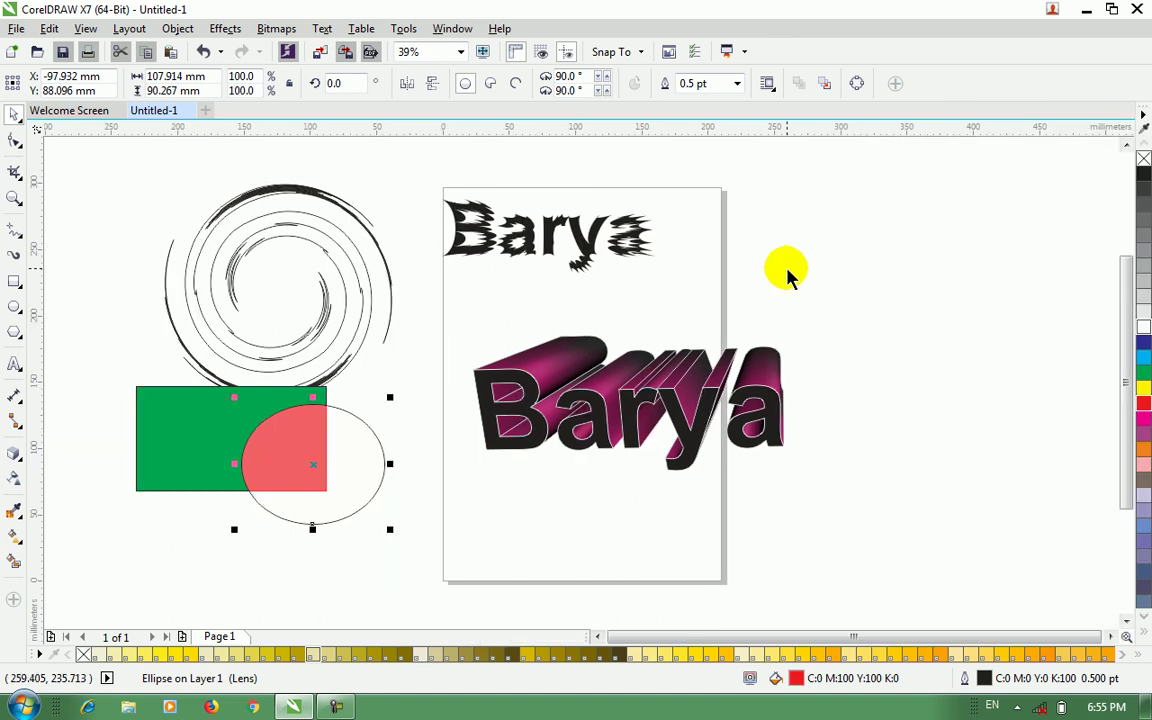